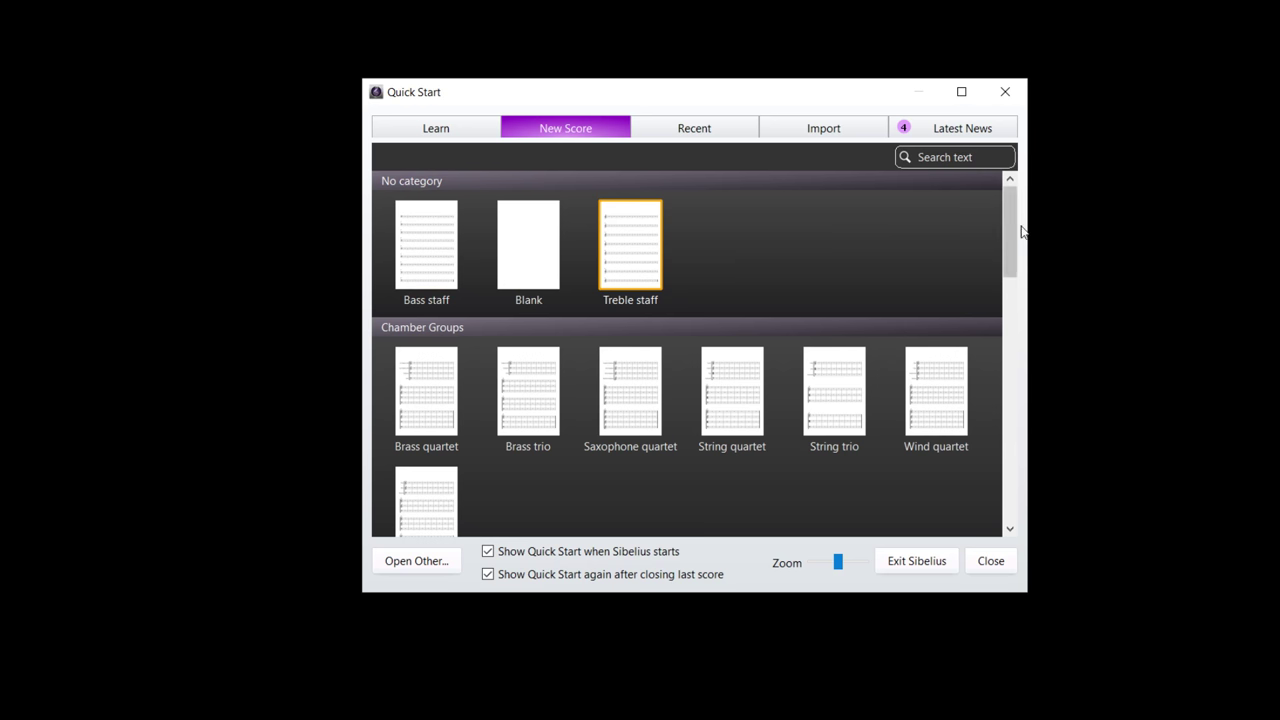
# Scroll the template list and start a score from the Treble staff template under No category
pyautogui.moveTo(1012, 240)
pyautogui.mouseDown()
pyautogui.moveTo(1020, 263)
pyautogui.moveTo(1020, 234)
pyautogui.mouseUp()
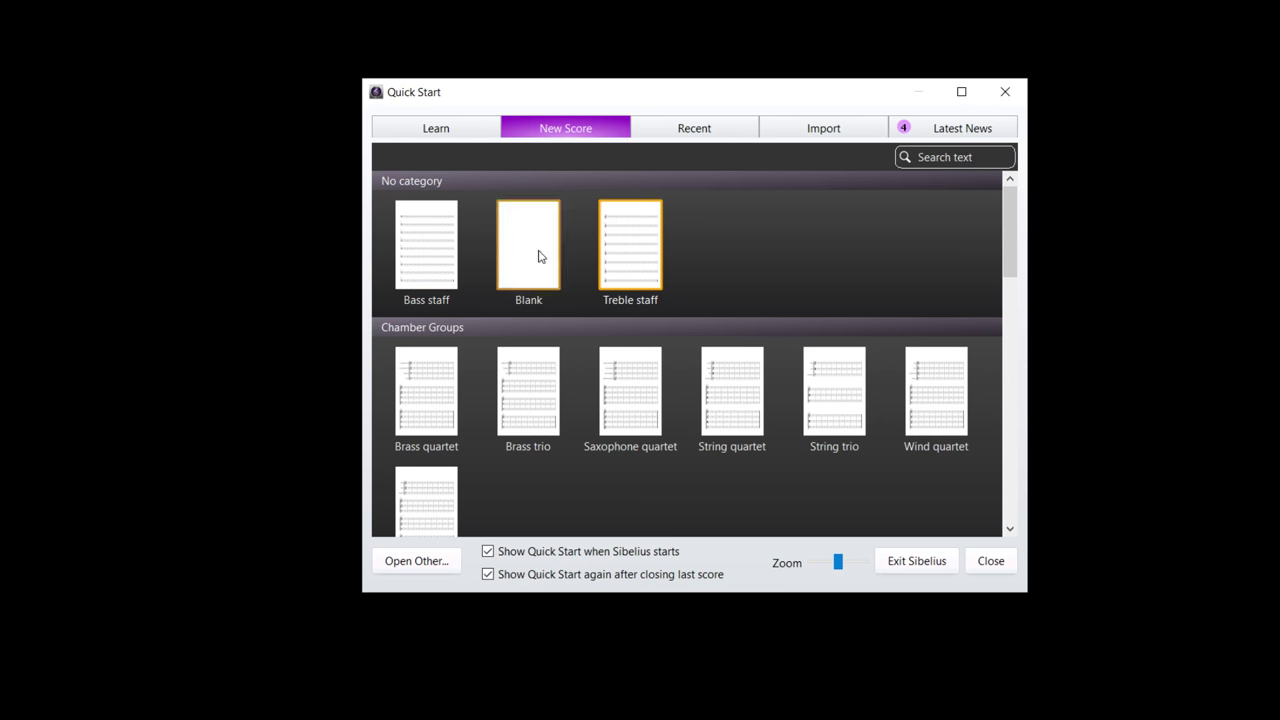
pyautogui.moveTo(1020, 260); pyautogui.dragTo(1033, 498)
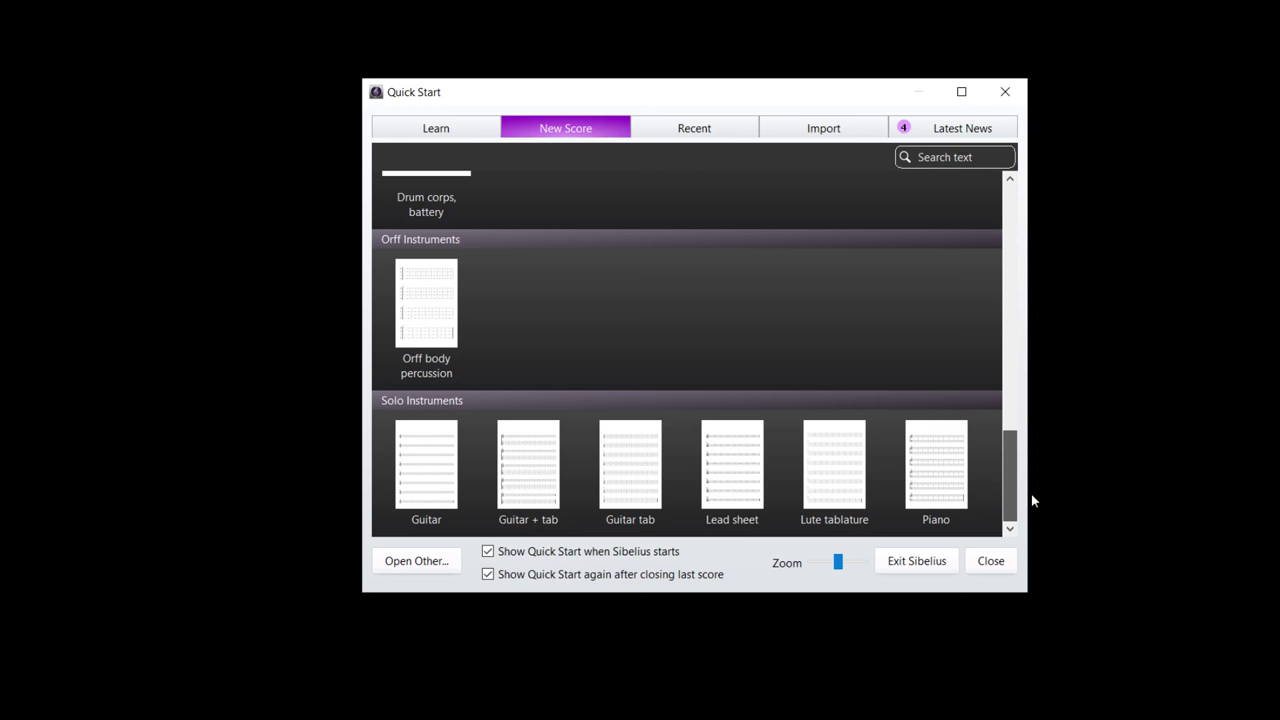
pyautogui.moveTo(1031, 494); pyautogui.dragTo(1001, 188)
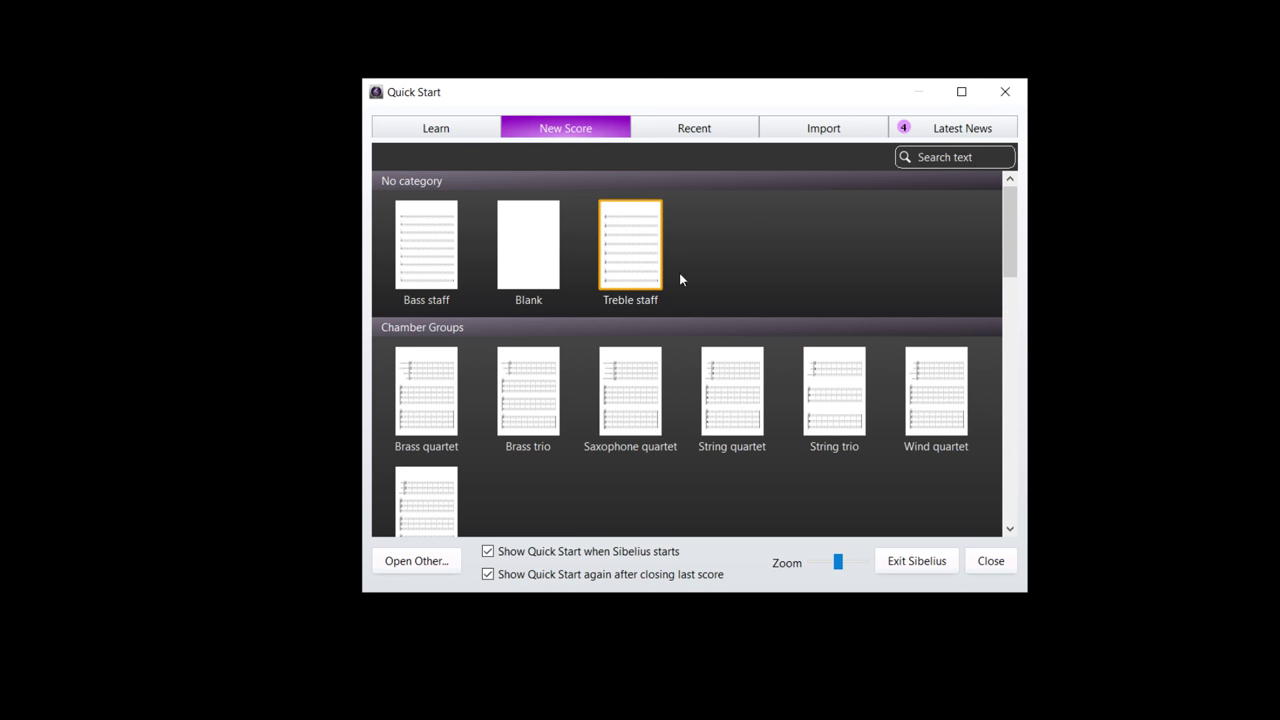
pyautogui.click(634, 255)
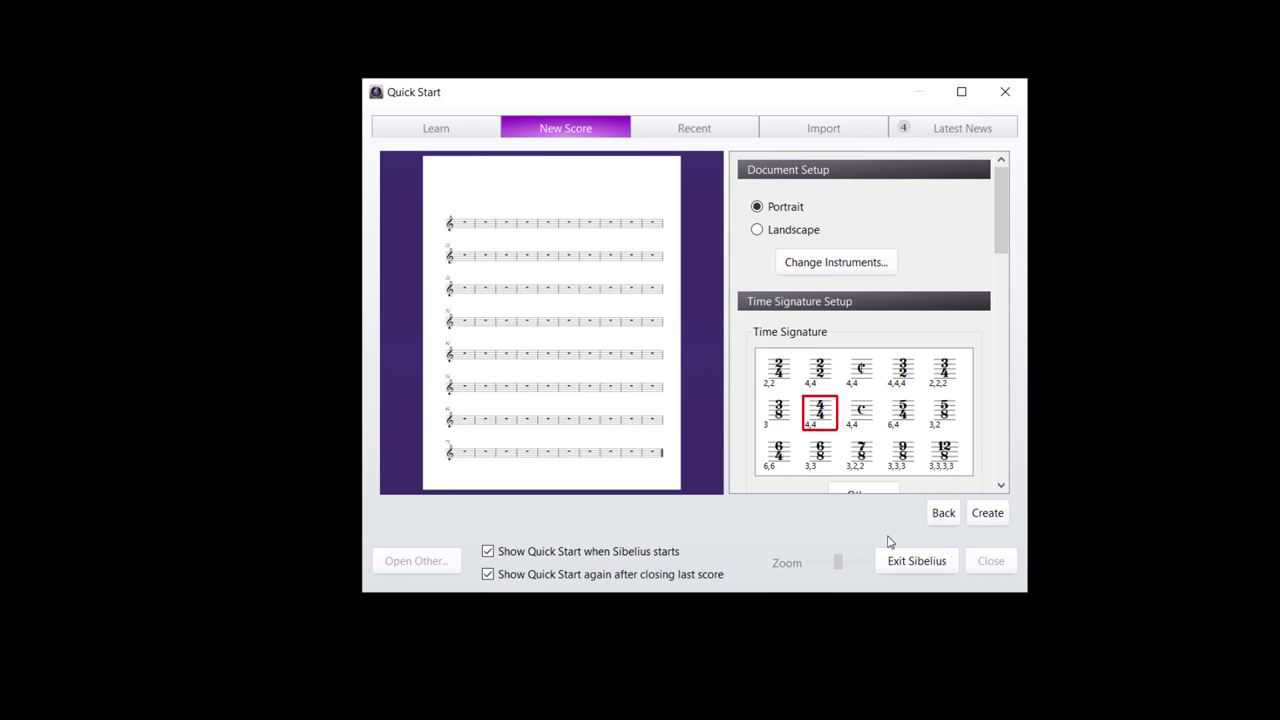
# Switch the page orientation to Landscape, then back to Portrait
pyautogui.click(780, 234)
pyautogui.click(781, 210)
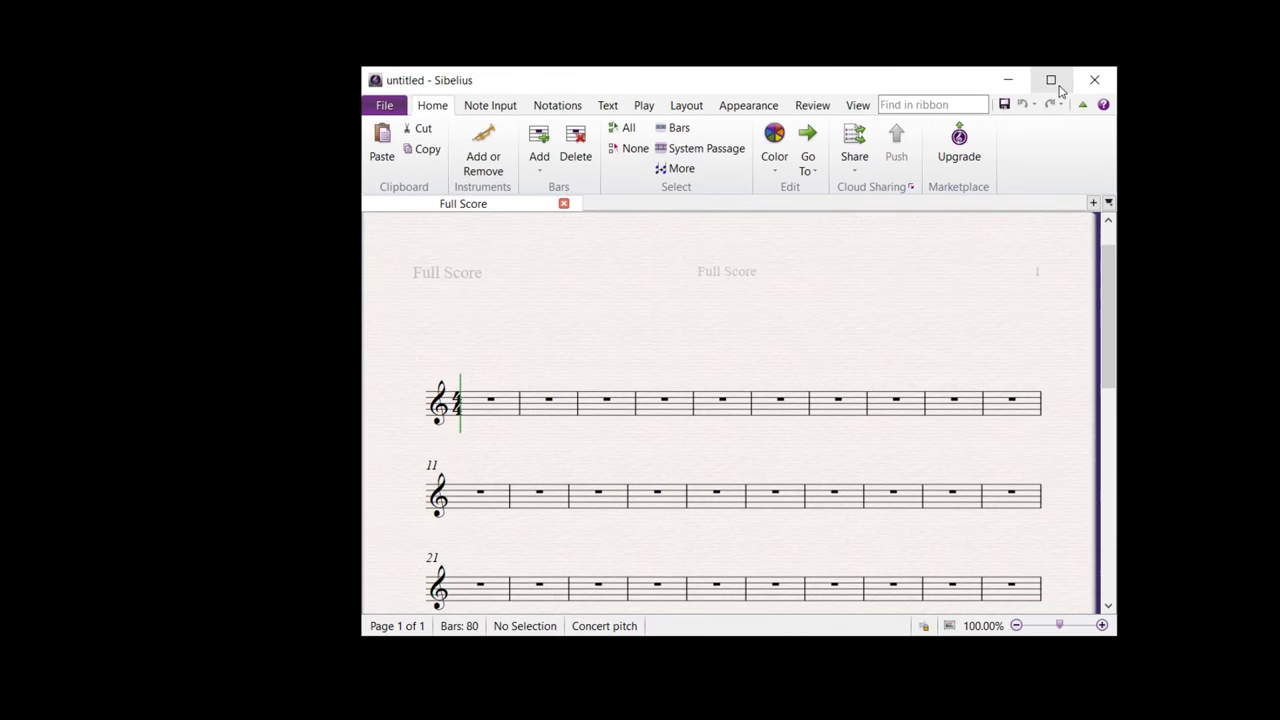
# Maximize the window, centre the score page, and dock the Keypad (Ctrl+Alt+K) at the right edge
pyautogui.click(1052, 77)
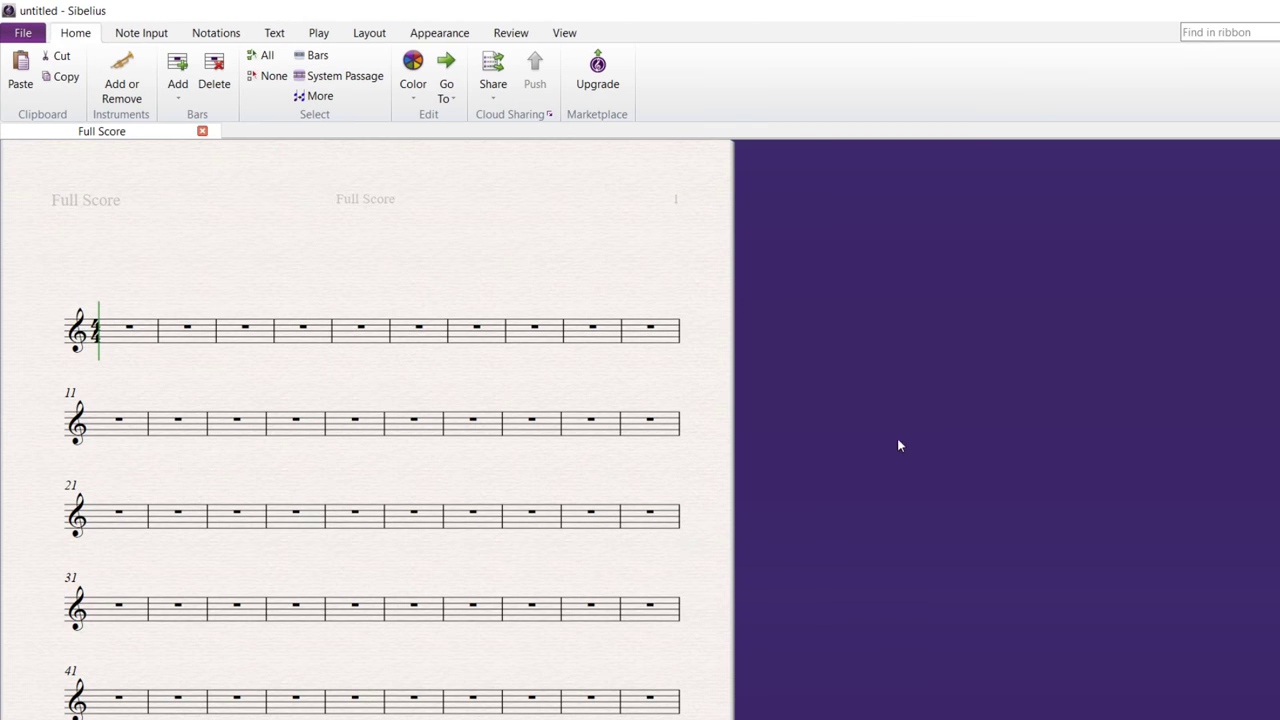
pyautogui.moveTo(444, 194); pyautogui.dragTo(697, 194)
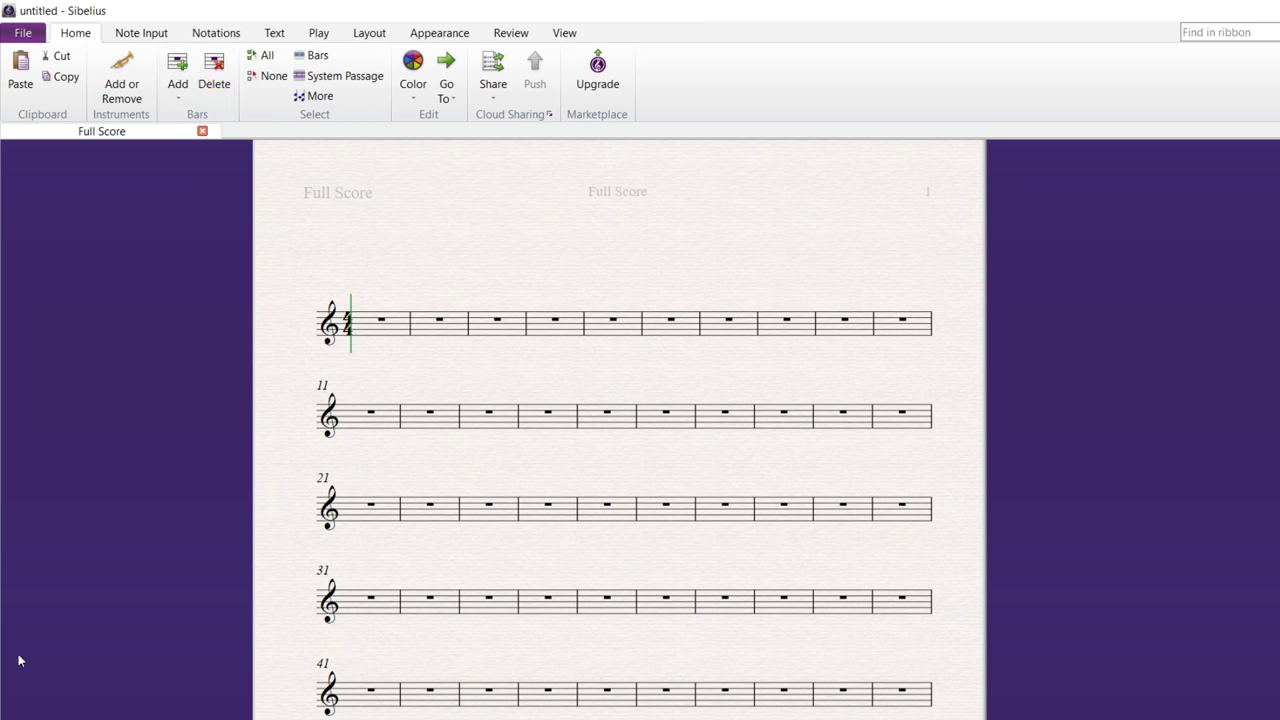
pyautogui.hotkey('ctrl', 'alt', 'k')
pyautogui.moveTo(38, 618); pyautogui.dragTo(1033, 531)
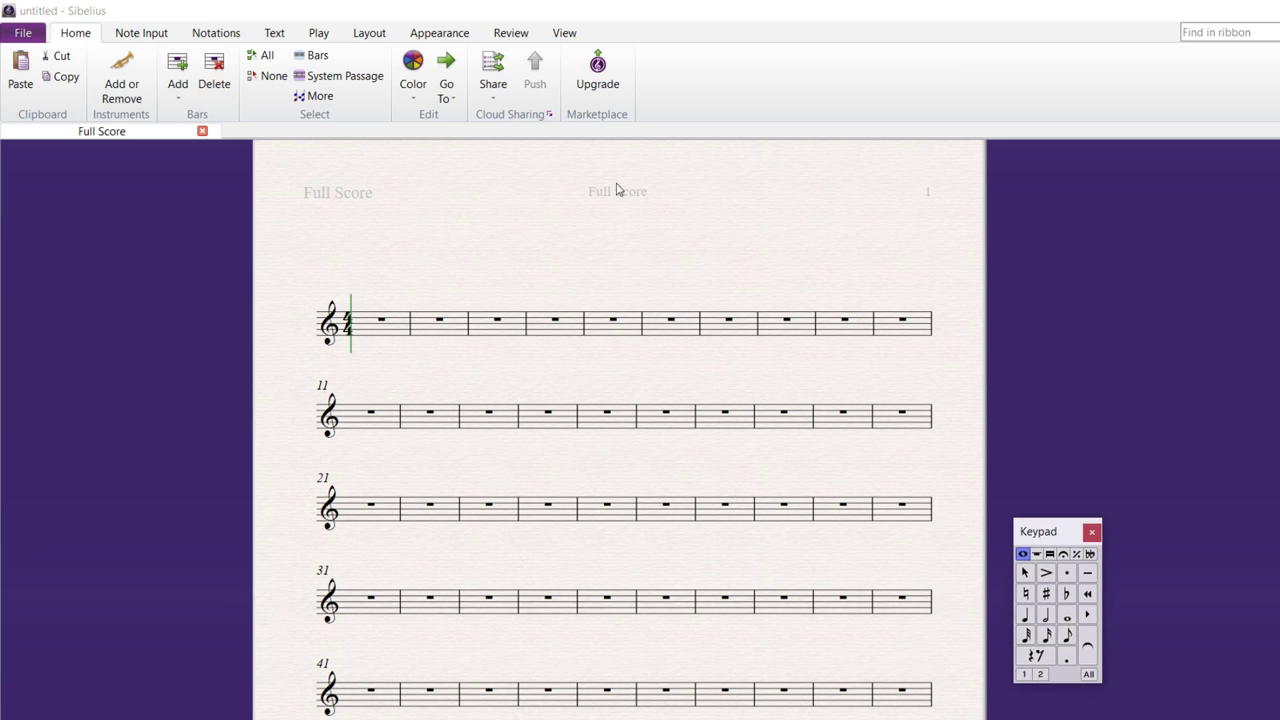
pyautogui.click(565, 33)
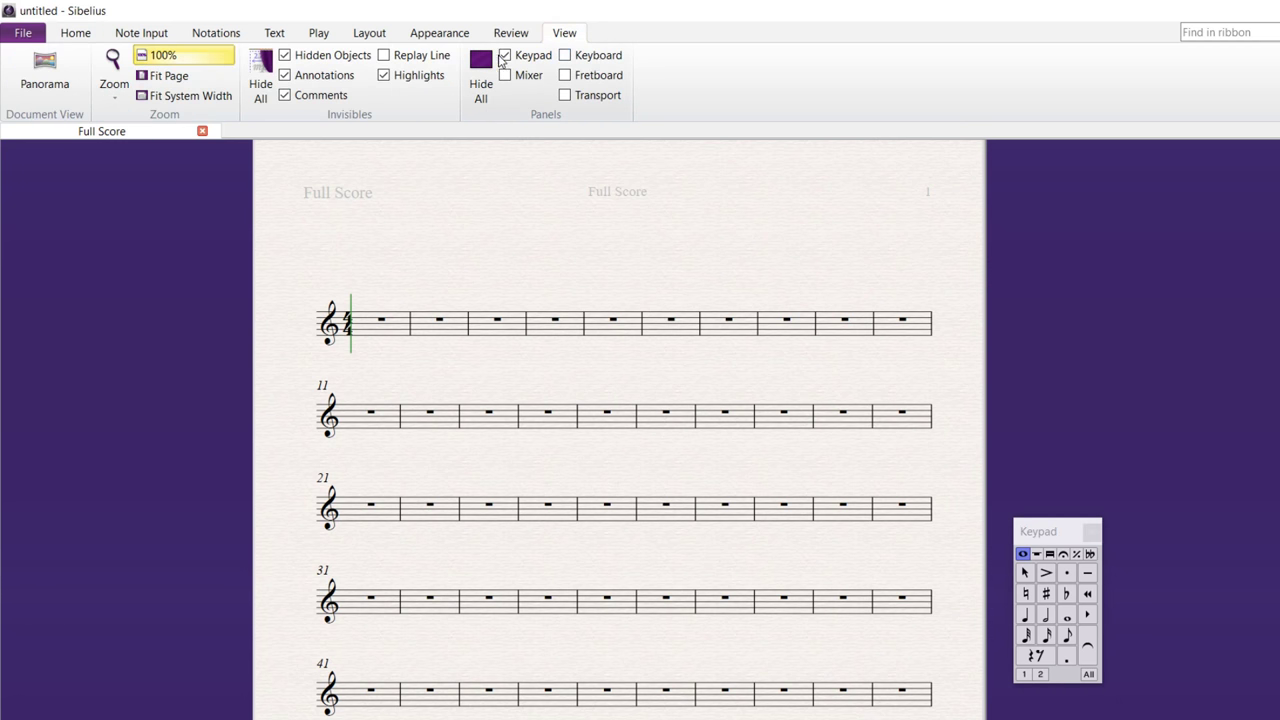
pyautogui.click(503, 57)
pyautogui.click(509, 57)
pyautogui.click(506, 57)
pyautogui.click(506, 57)
pyautogui.click(506, 77)
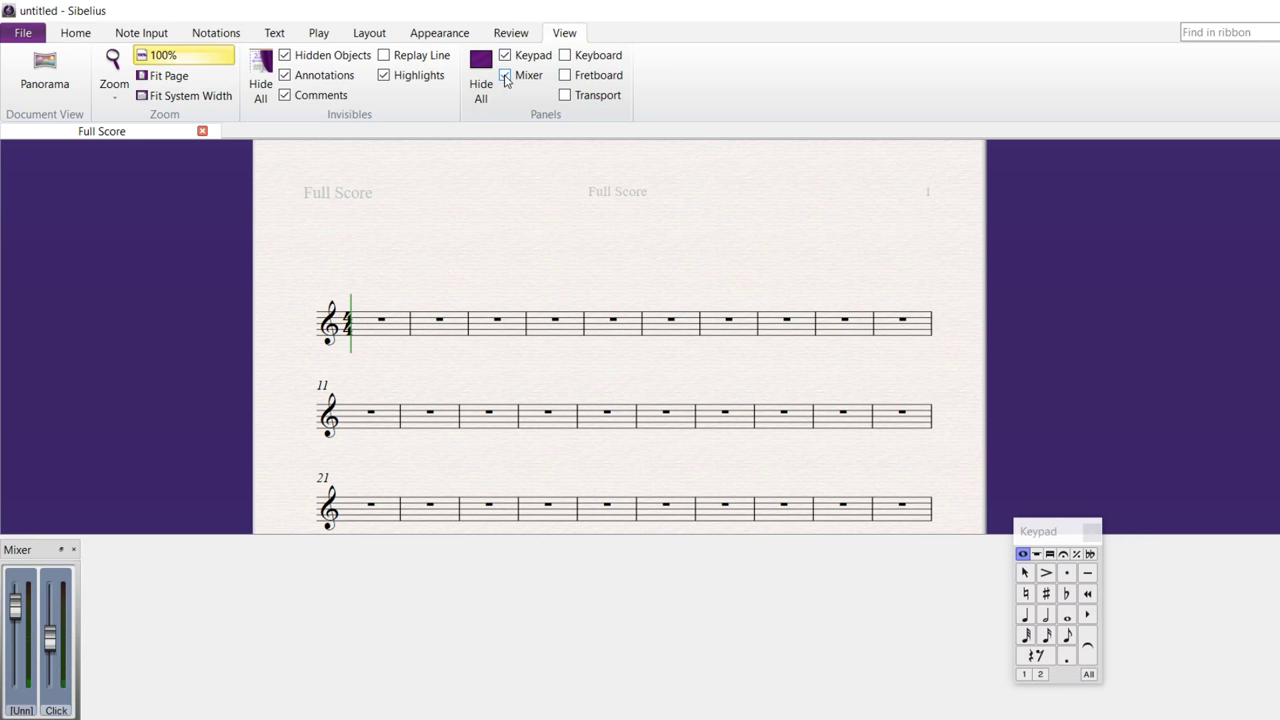
pyautogui.click(506, 77)
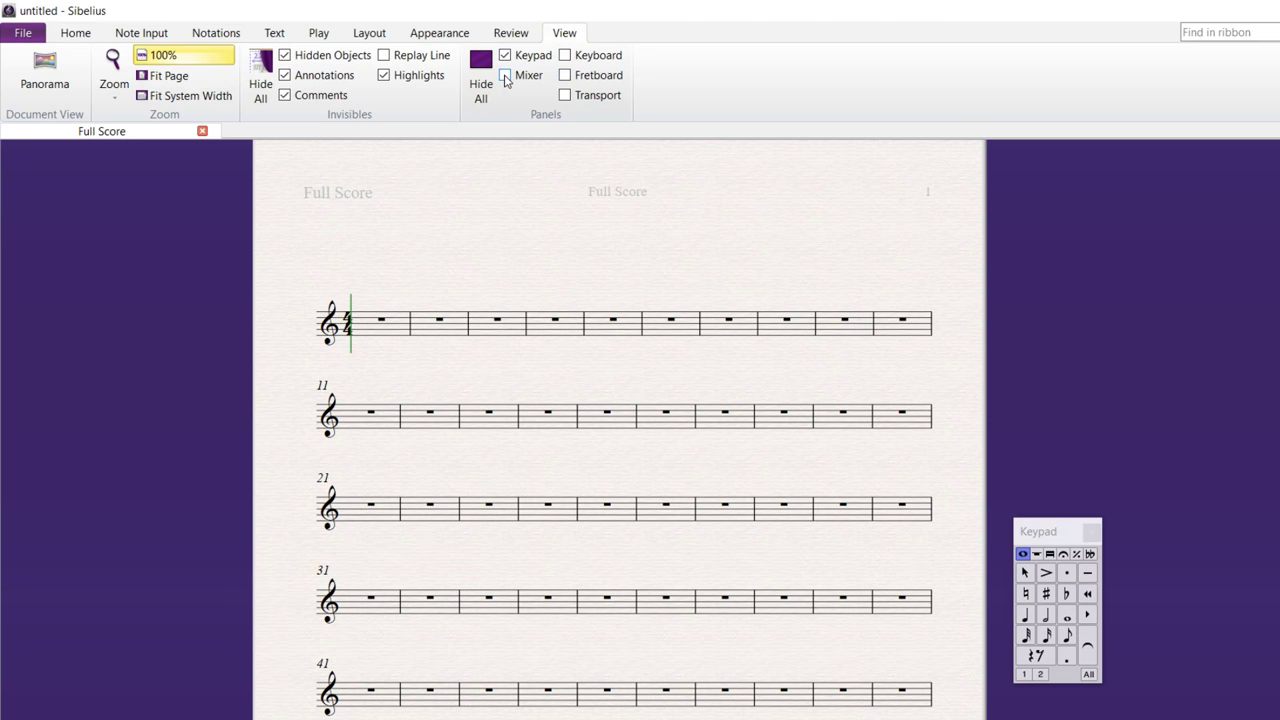
pyautogui.click(565, 56)
pyautogui.click(565, 56)
pyautogui.click(565, 96)
pyautogui.moveTo(882, 57); pyautogui.dragTo(946, 57)
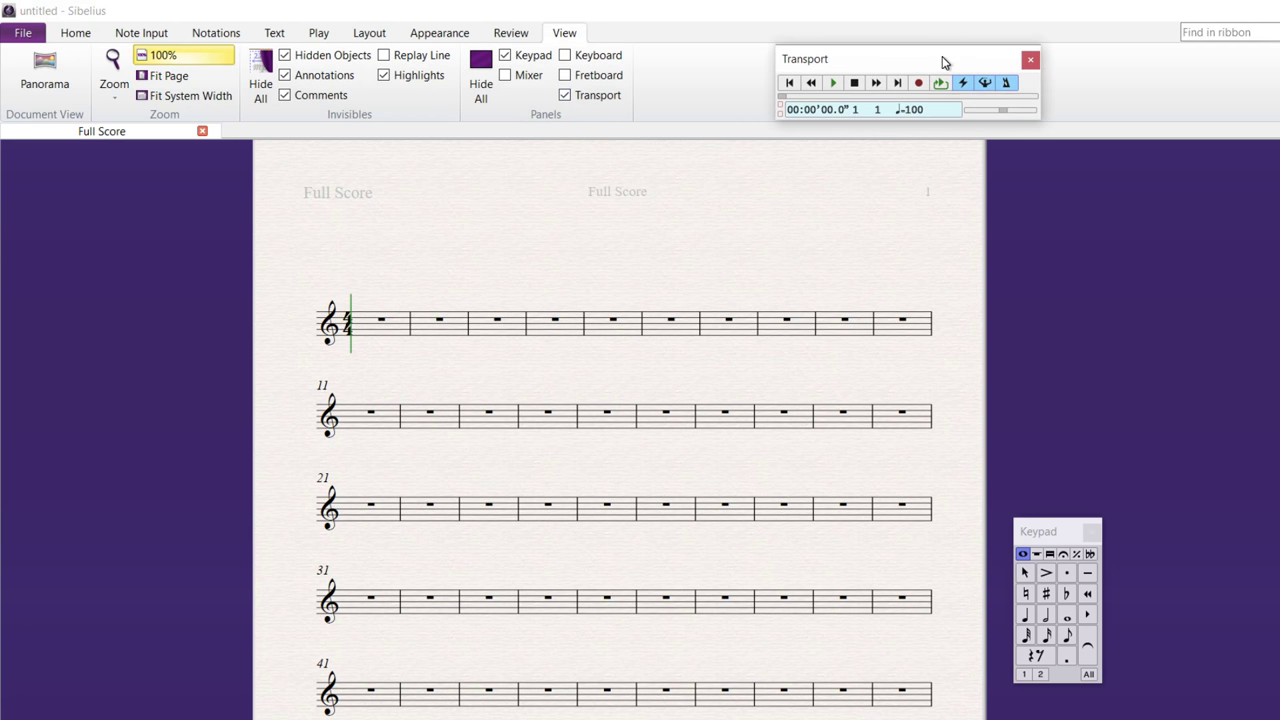
pyautogui.click(565, 96)
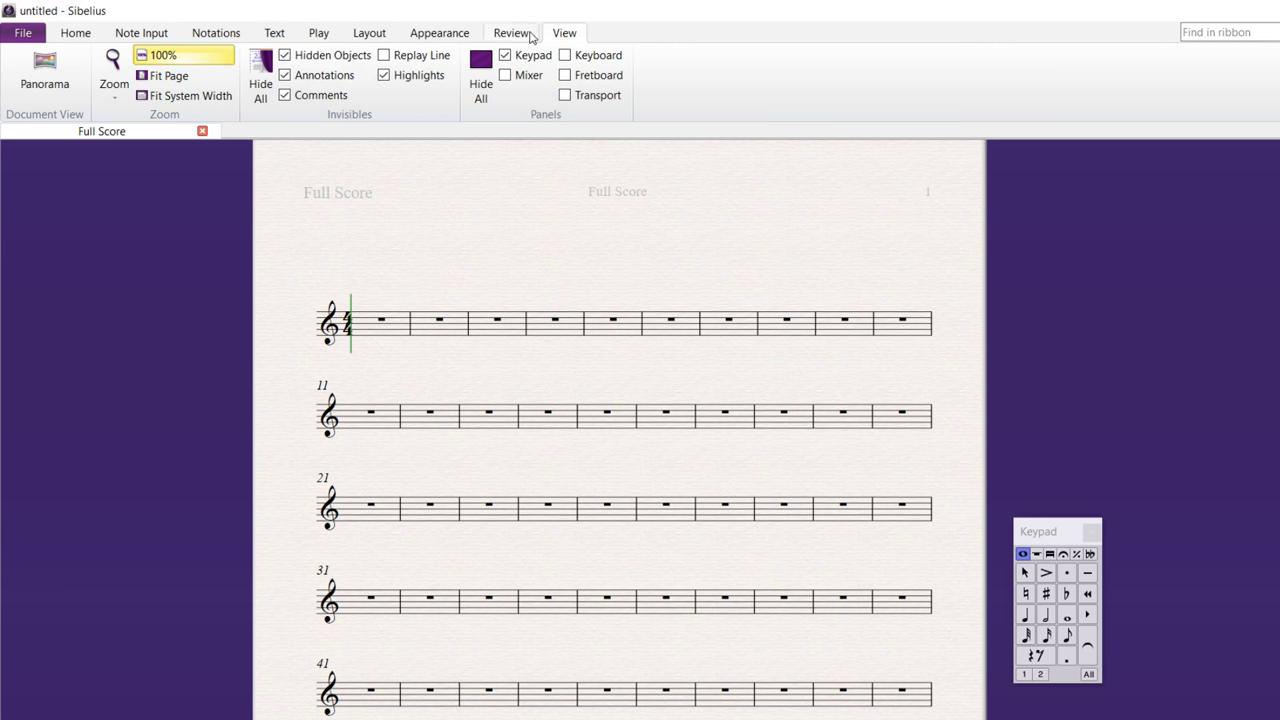
# Browse the Home, Note Input and Notations tools and the Lines gallery, ending on Text
pyautogui.click(70, 40)
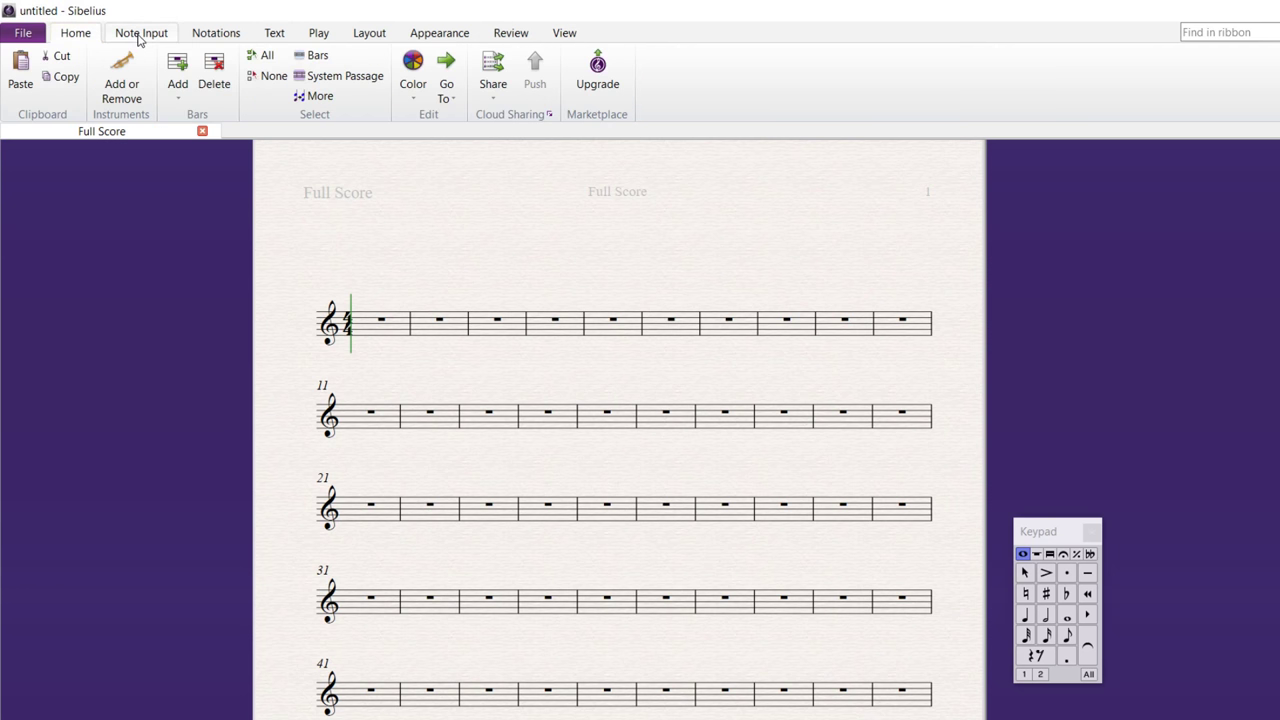
pyautogui.click(143, 37)
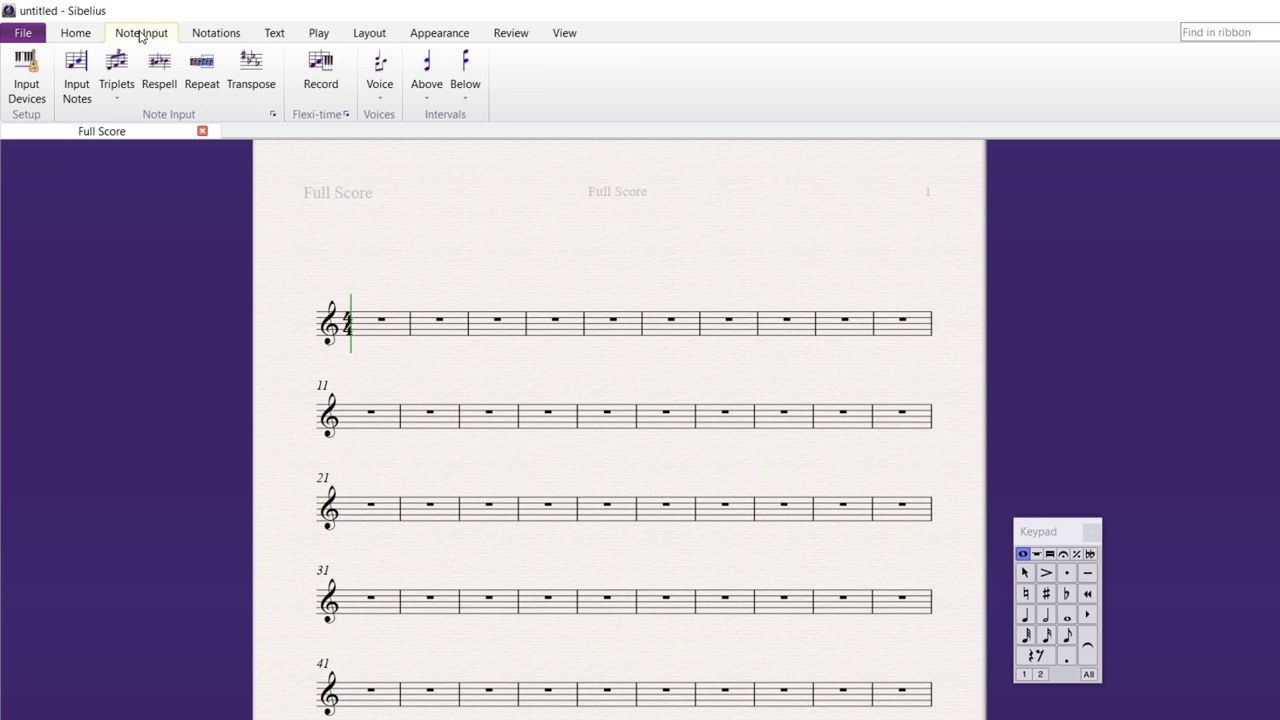
pyautogui.click(197, 35)
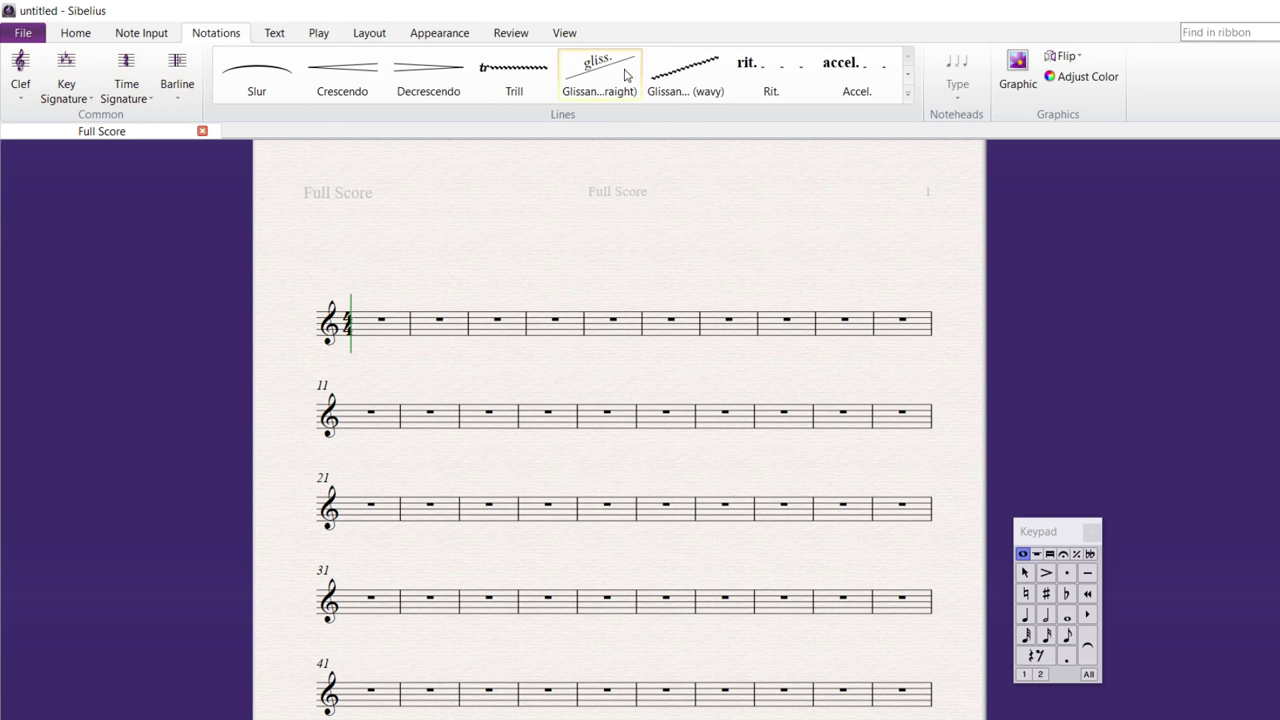
pyautogui.click(909, 97)
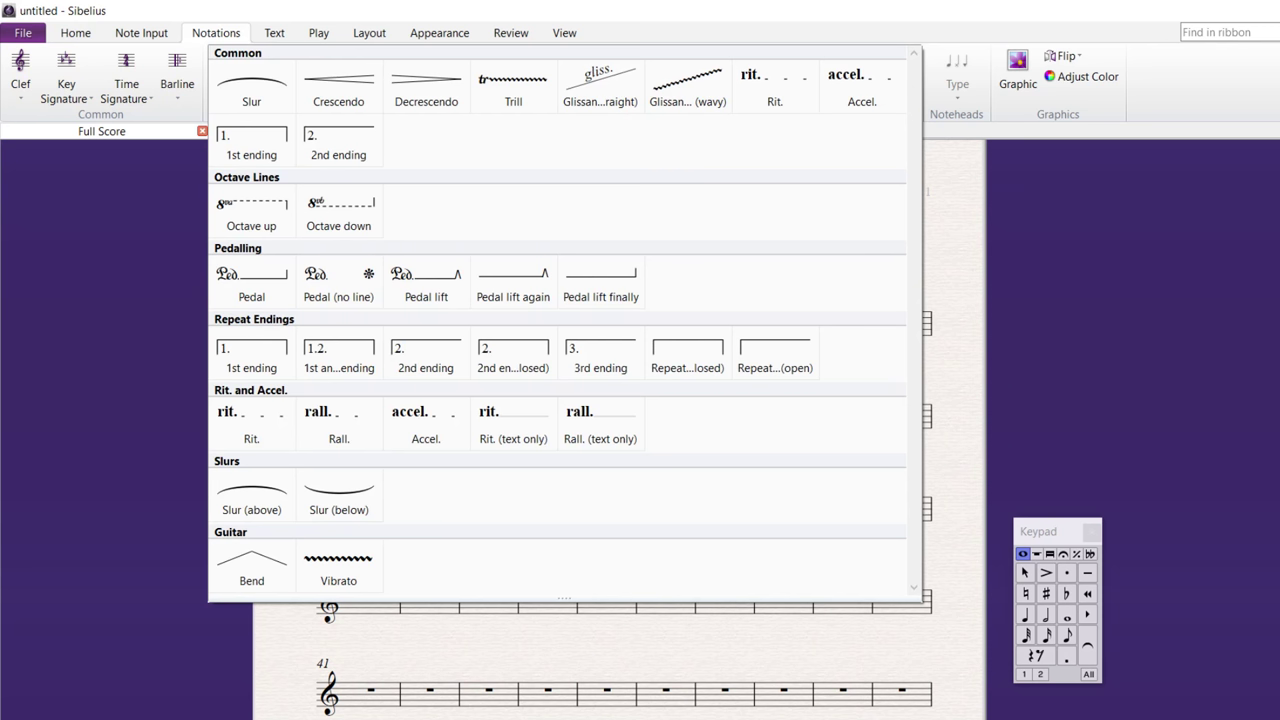
pyautogui.click(1063, 53)
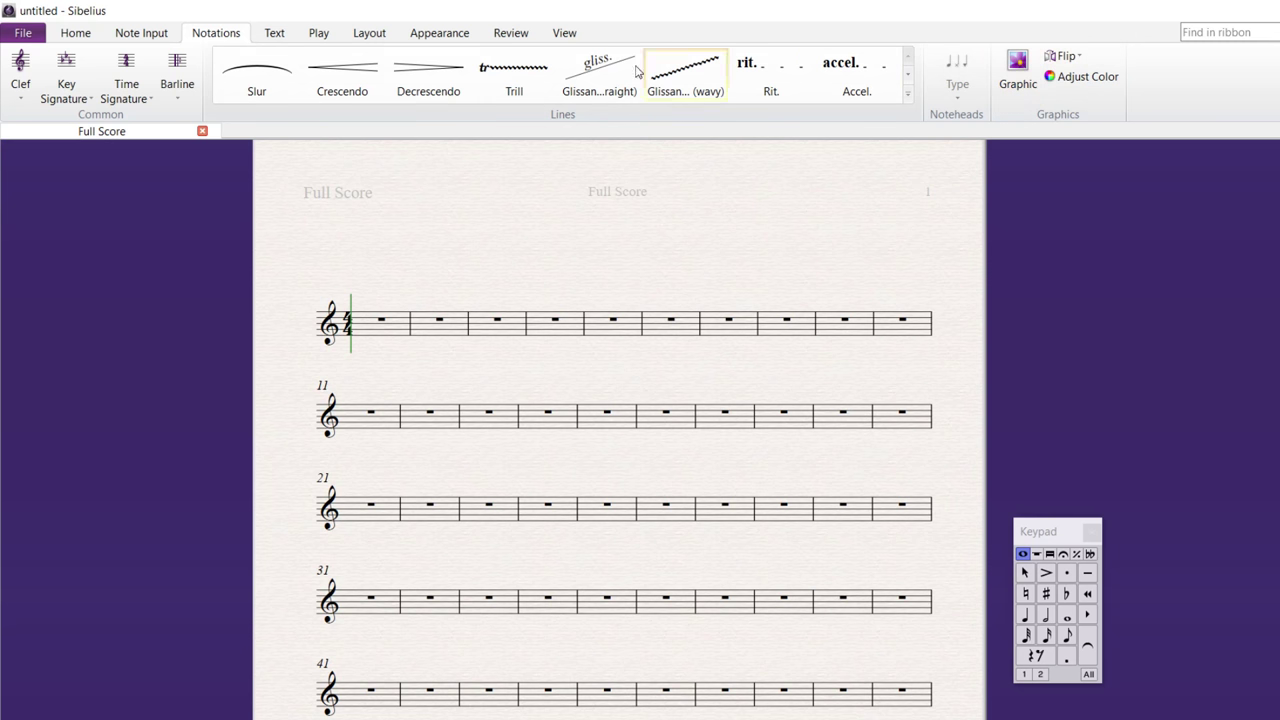
pyautogui.click(274, 33)
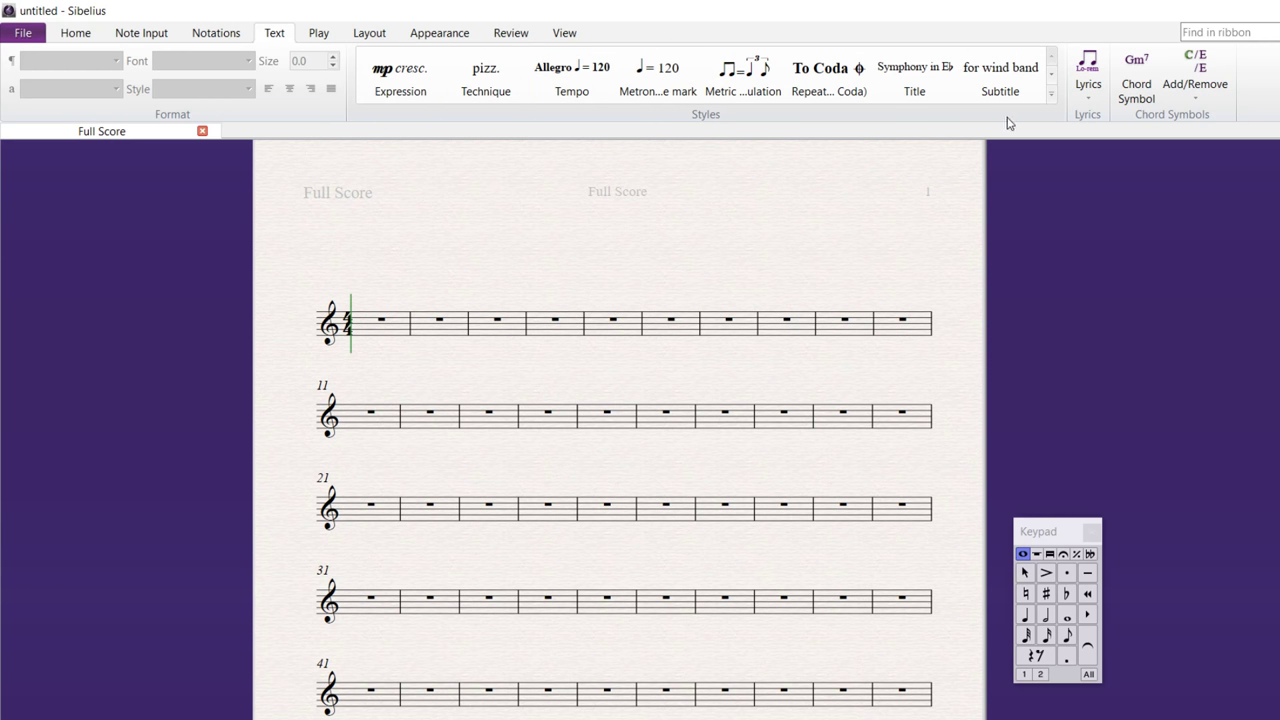
# Add the title 'Lead Sheet Part 1' using the Title text style
pyautogui.click(1051, 97)
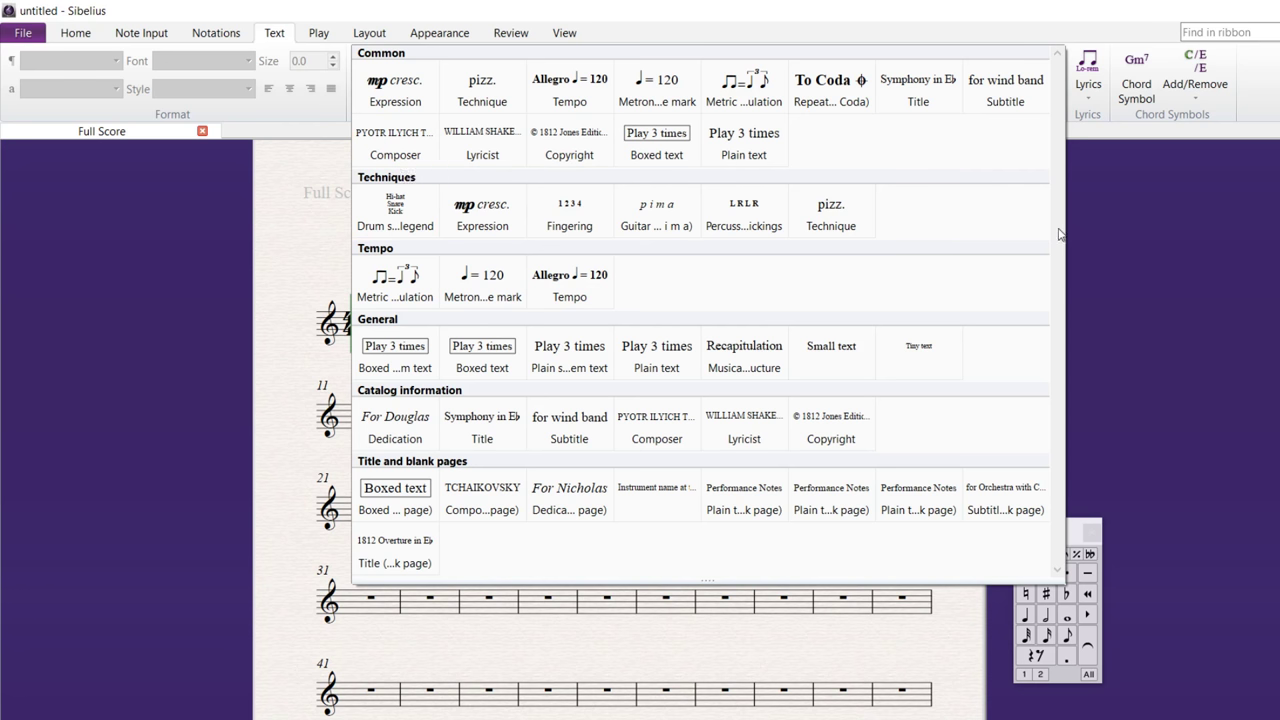
pyautogui.click(922, 99)
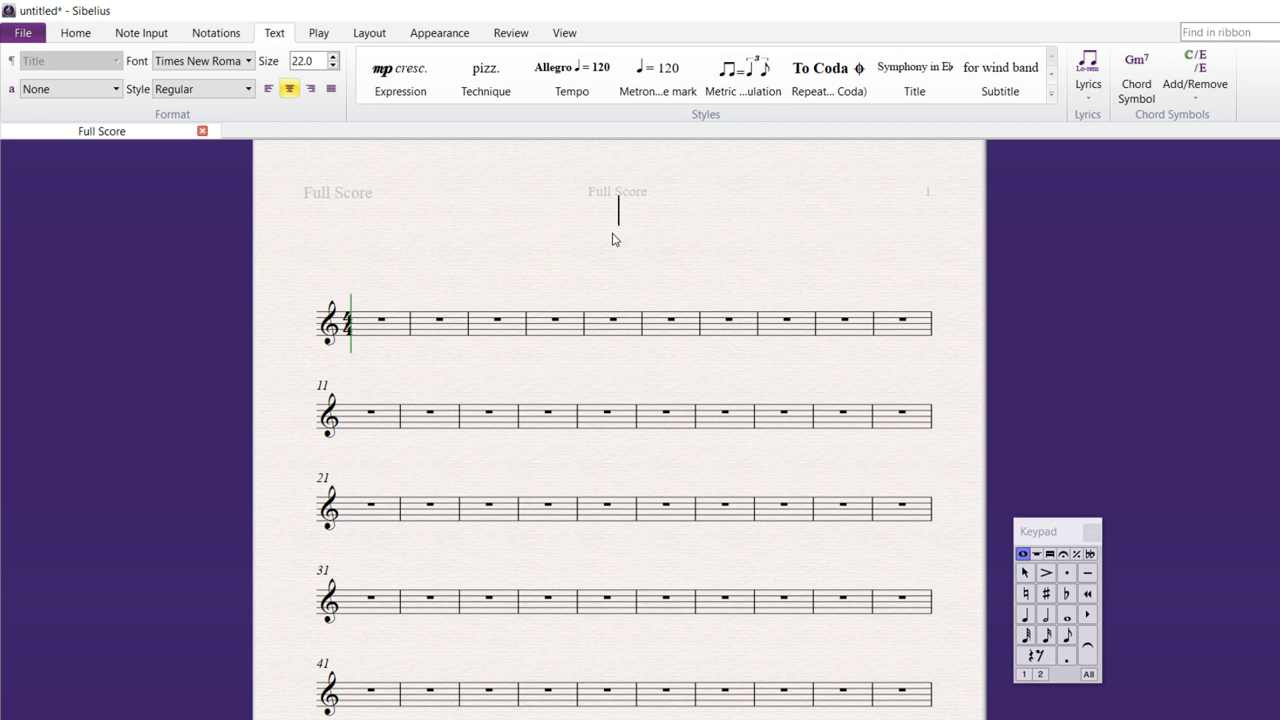
pyautogui.write('Lead Sheet')
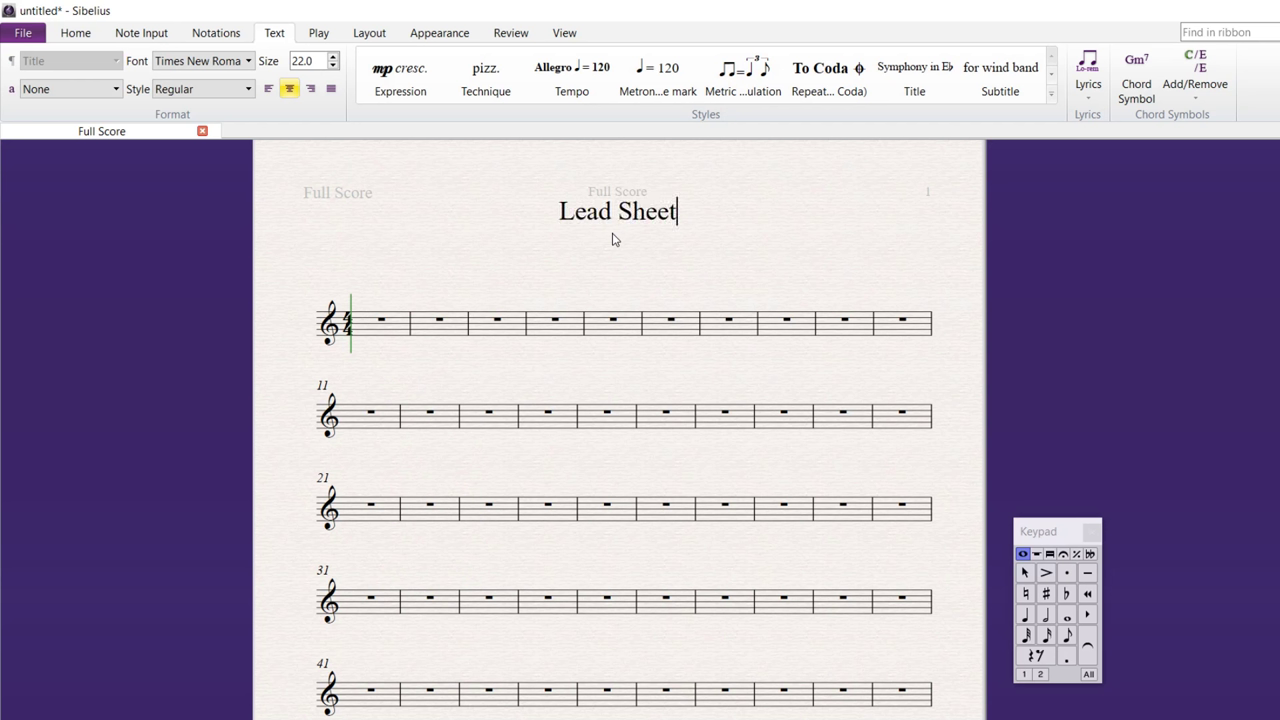
pyautogui.write(' Part 1')
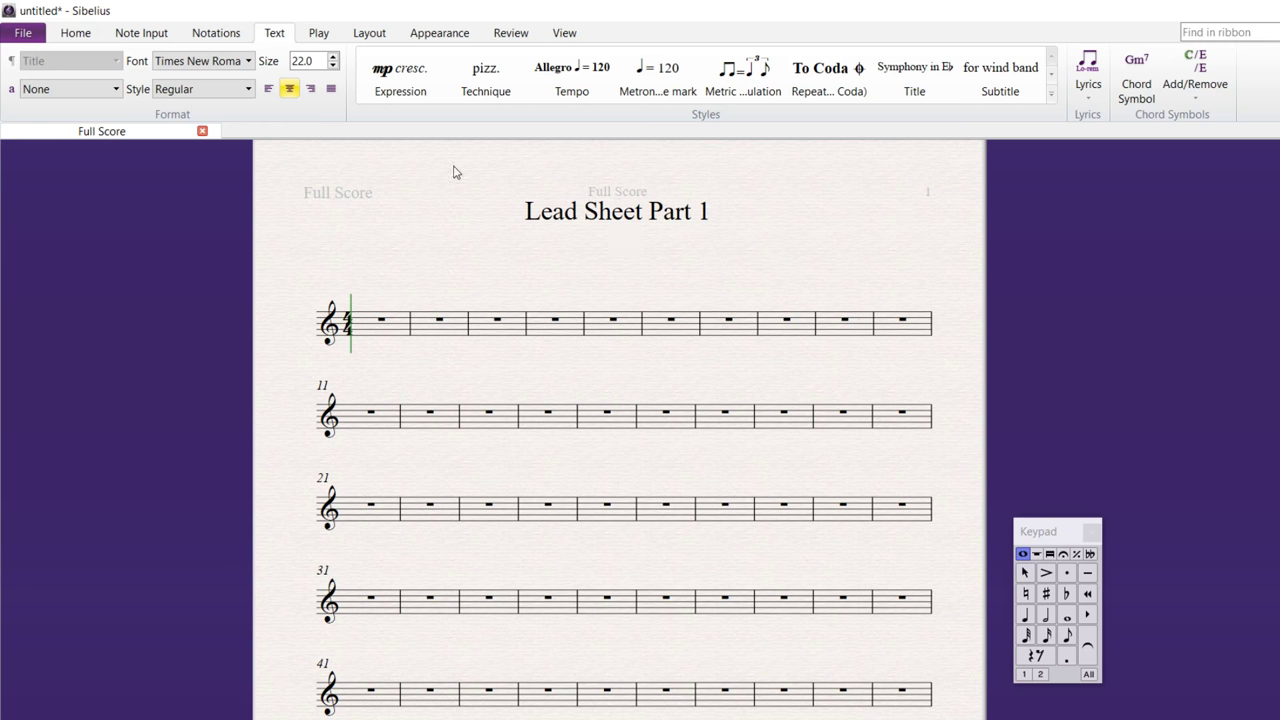
pyautogui.click(814, 254)
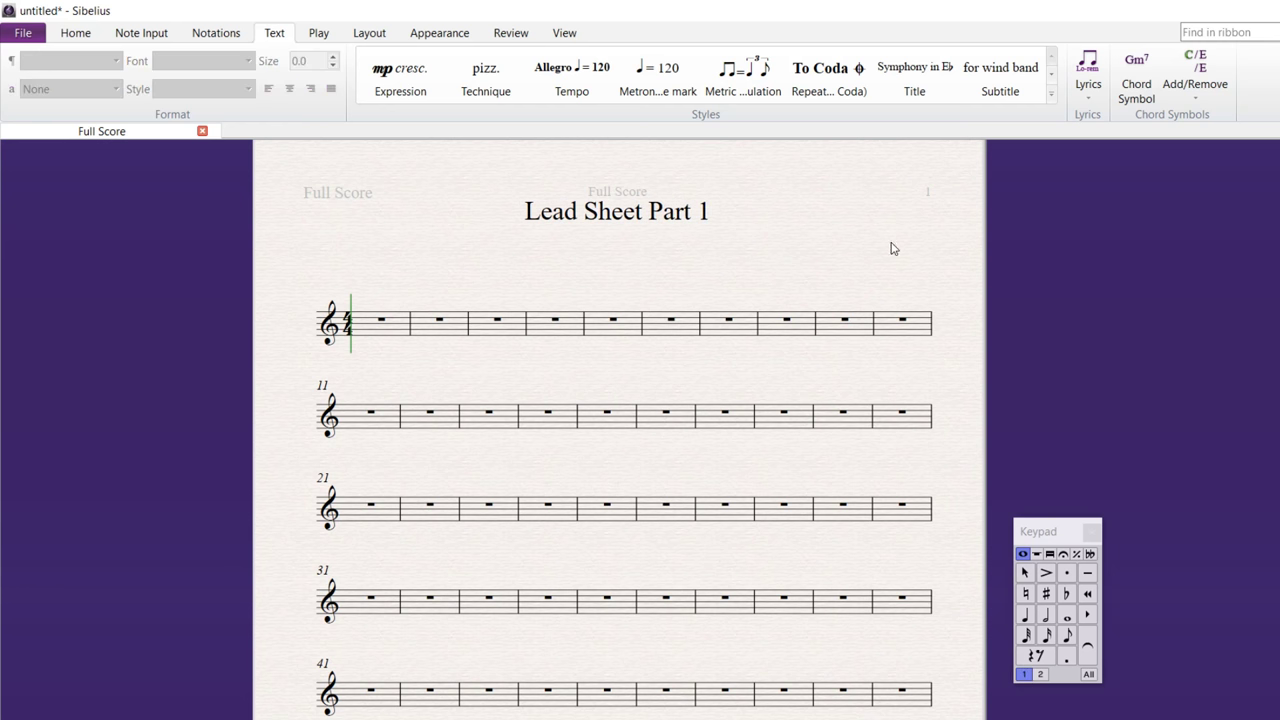
# Add Composer-style text reading 'Your Name' on the first page
pyautogui.click(1051, 94)
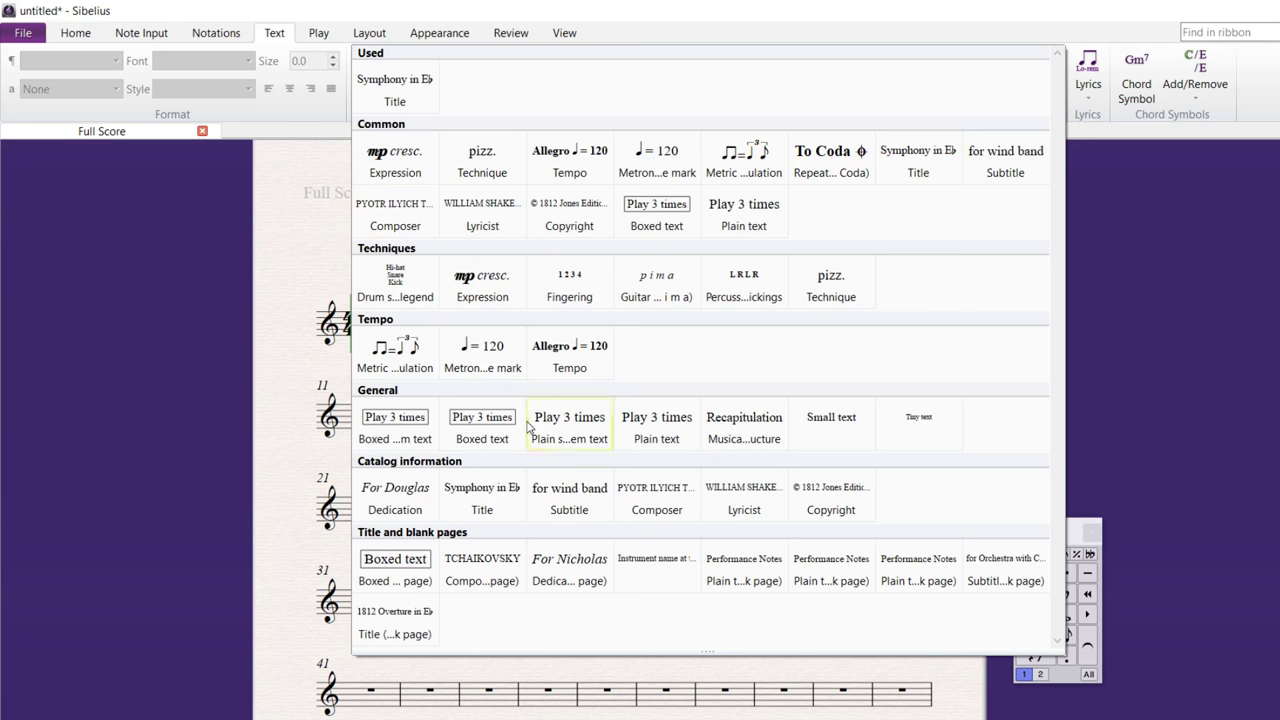
pyautogui.click(407, 220)
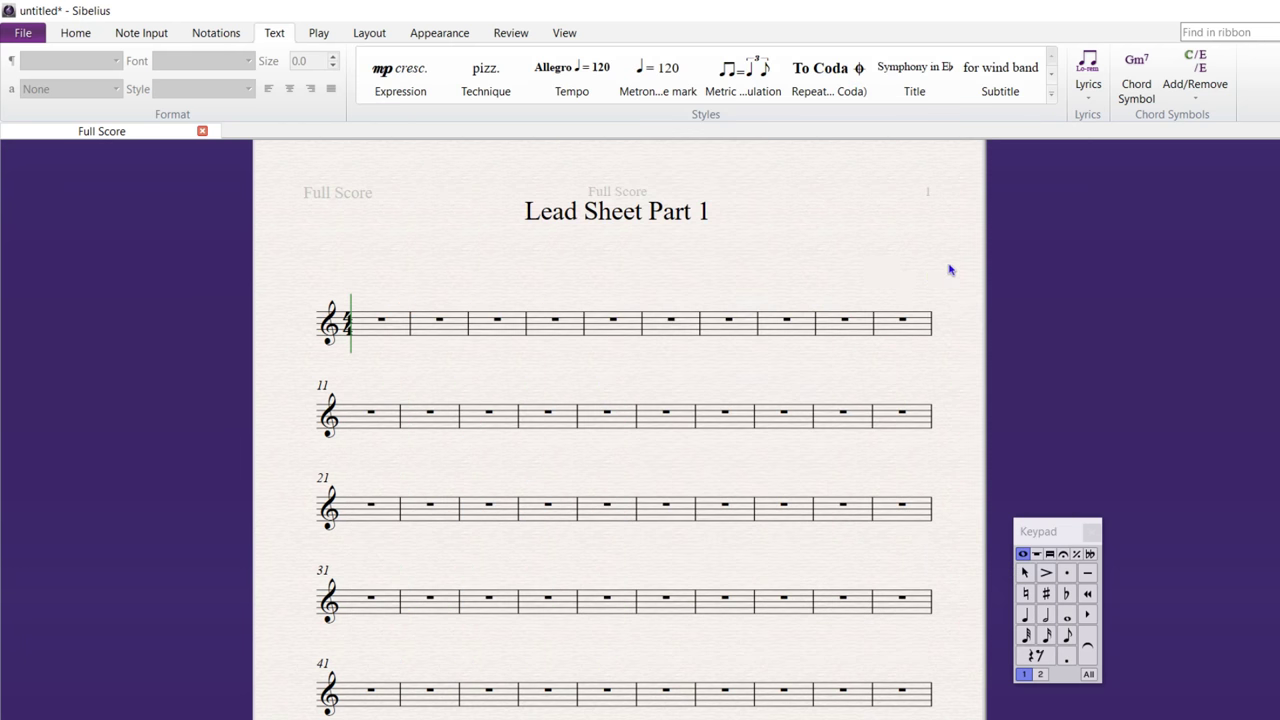
pyautogui.click(872, 238)
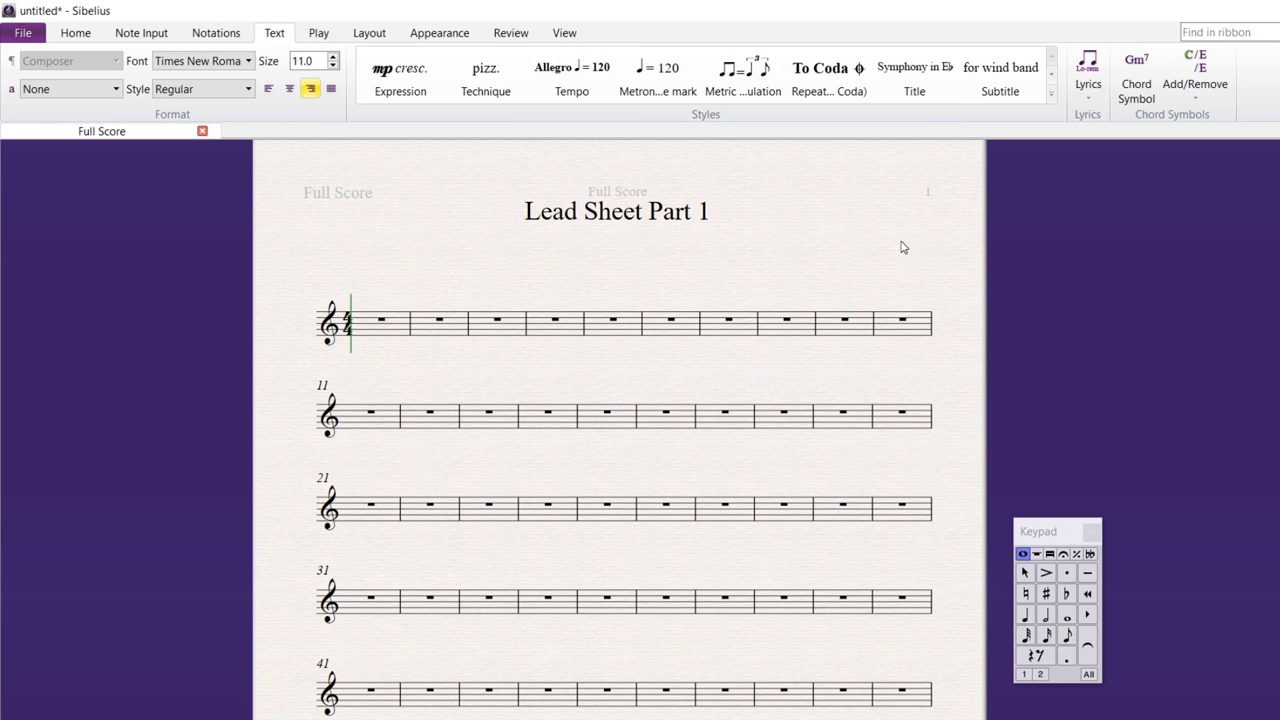
pyautogui.write('Your Name')
pyautogui.press('Escape')
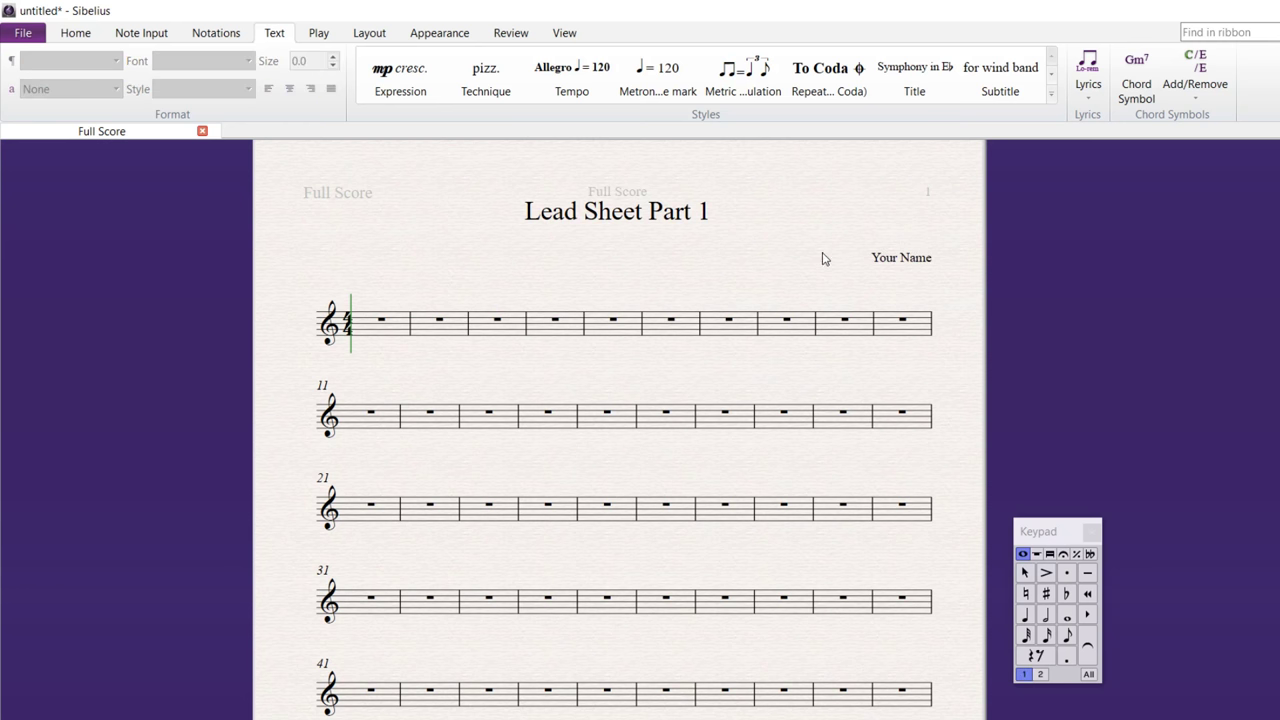
# Hide the 'Full Score' instrument name text instead of deleting it
pyautogui.click(644, 196)
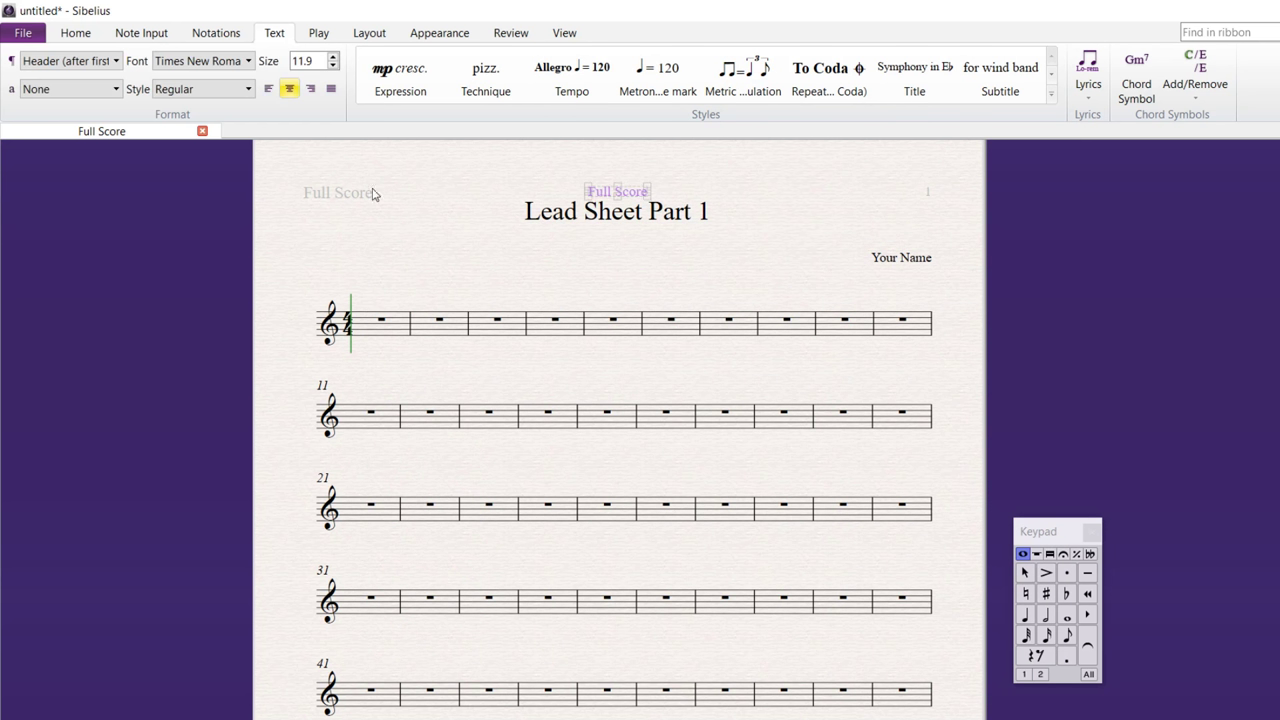
pyautogui.click(321, 195)
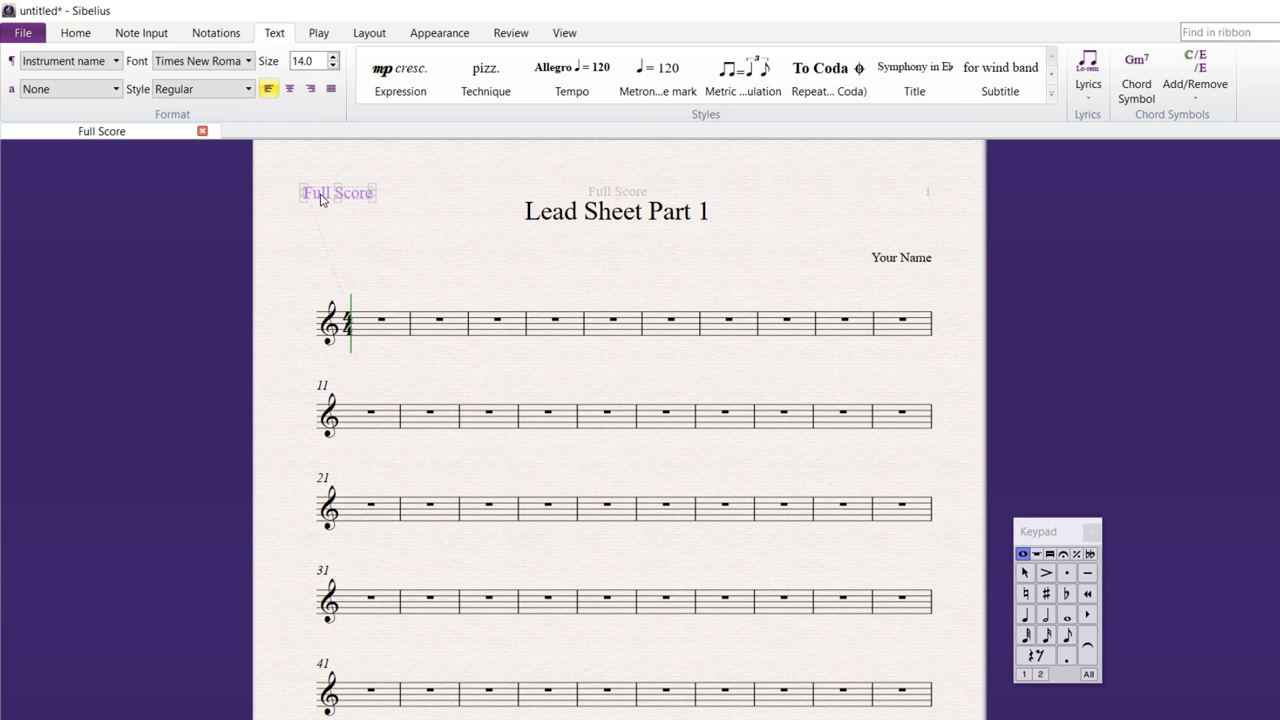
pyautogui.press('Delete')
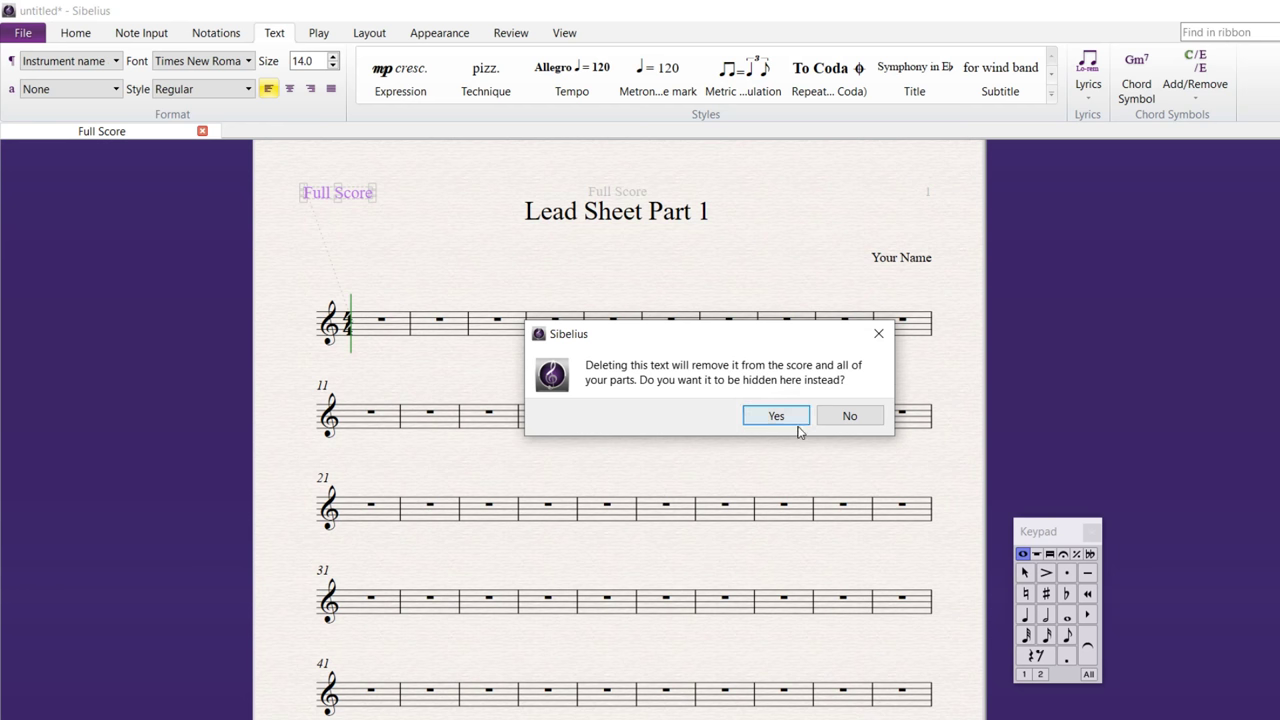
pyautogui.click(776, 416)
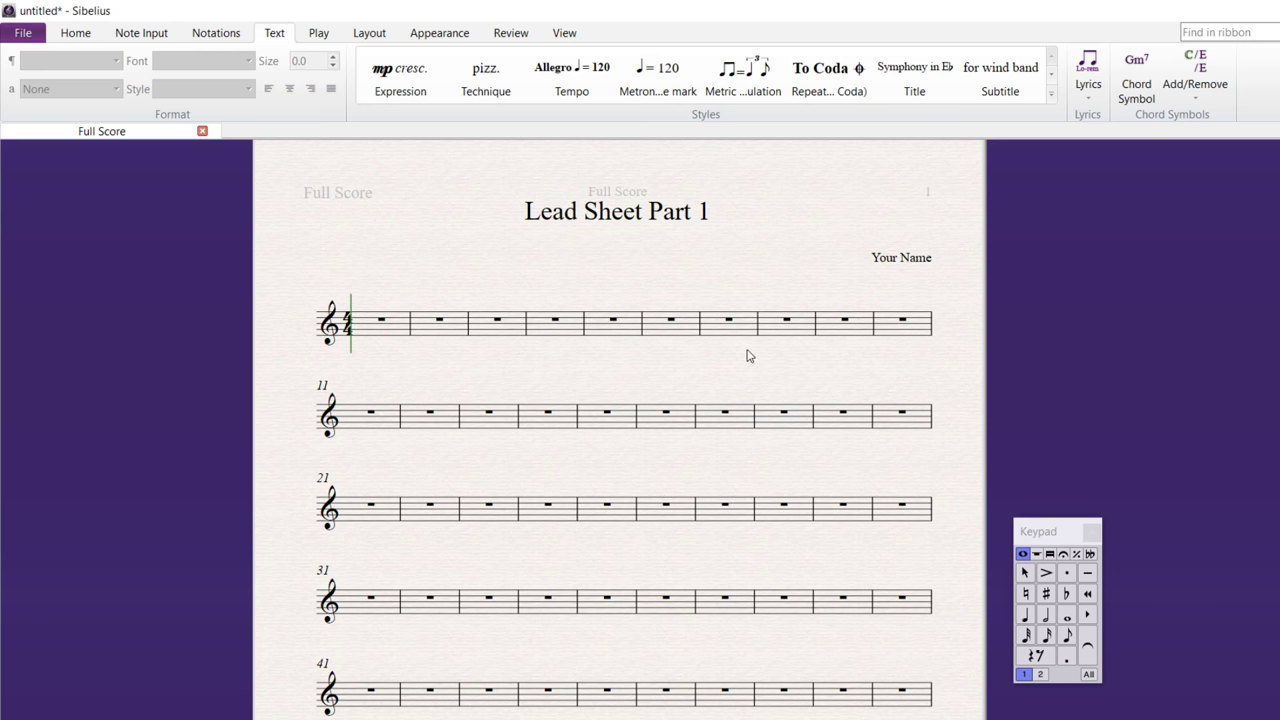
# Move the Keypad up and open bar 1 with a dotted eighth and a sixteenth G
pyautogui.scroll(-5, 746, 360)
pyautogui.scroll(6, 510, 585)
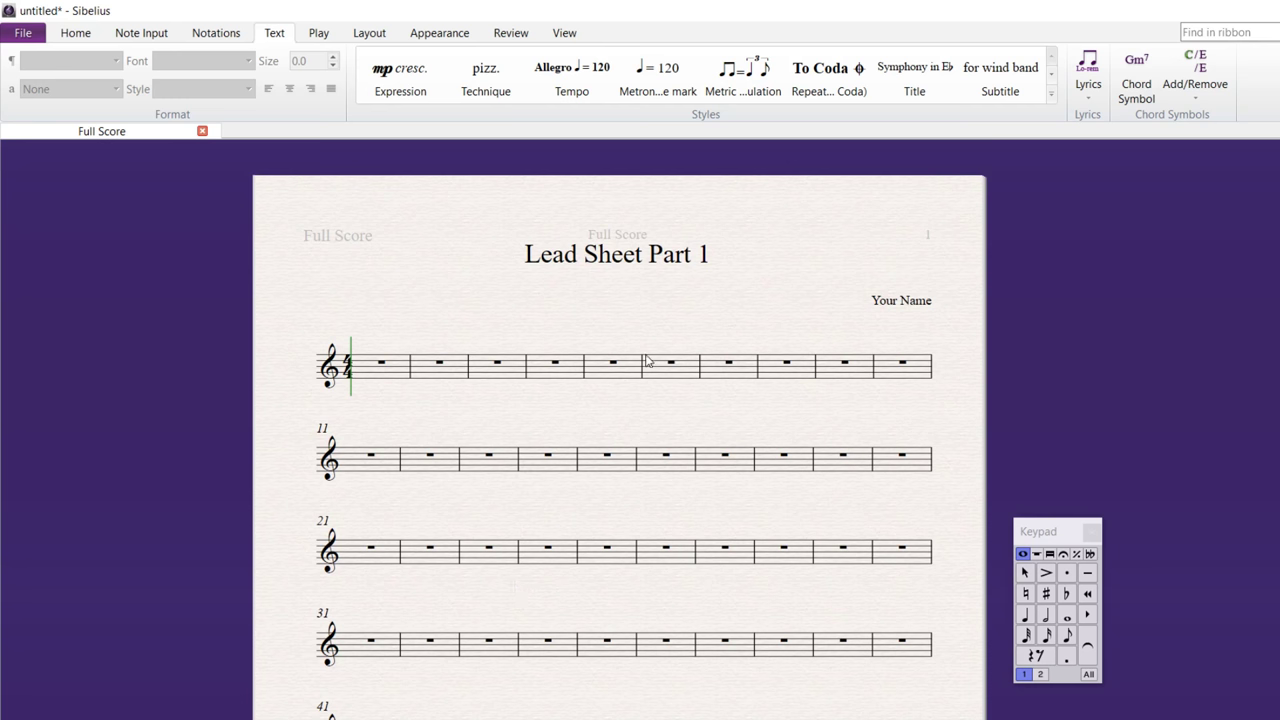
pyautogui.moveTo(1053, 538); pyautogui.dragTo(1055, 291)
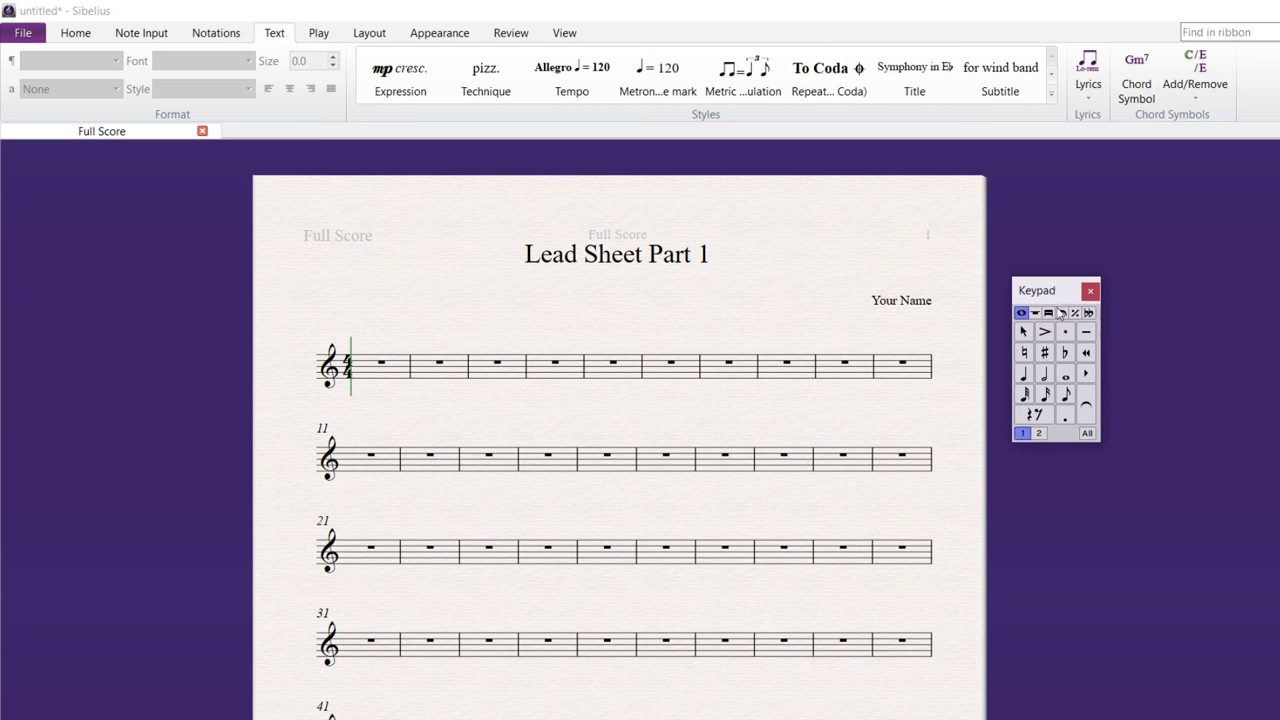
pyautogui.click(1065, 396)
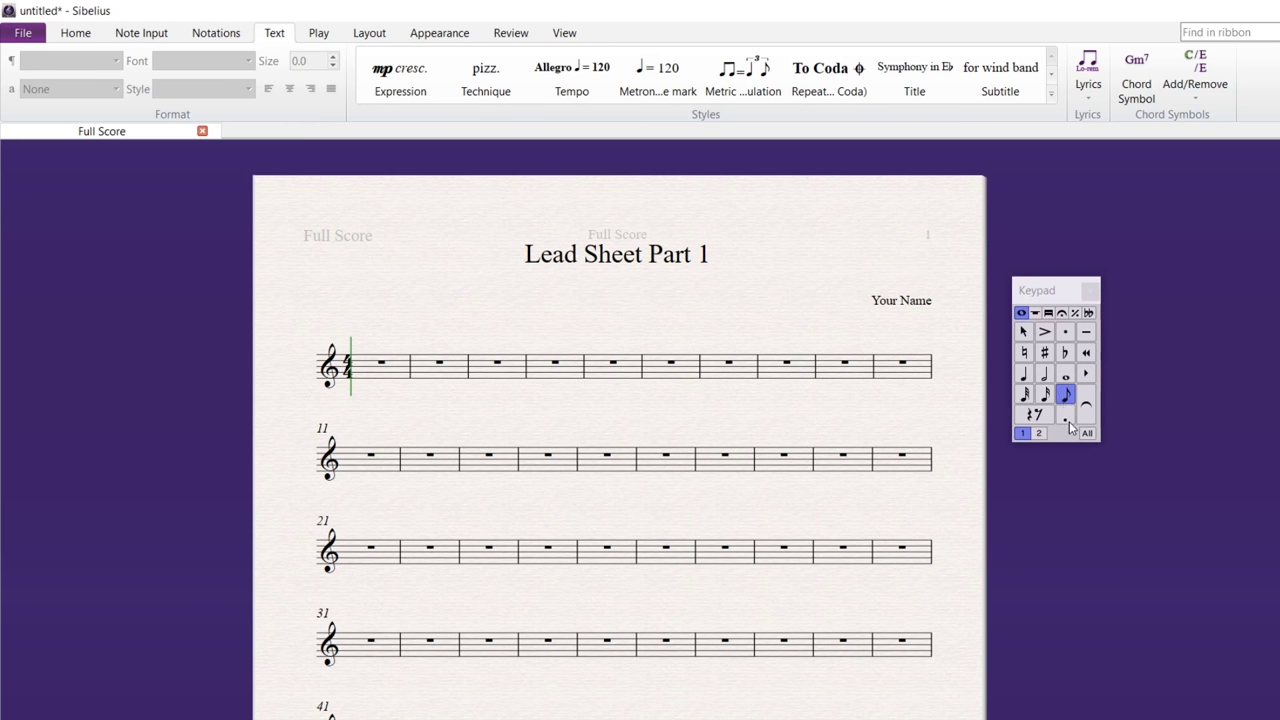
pyautogui.click(1067, 414)
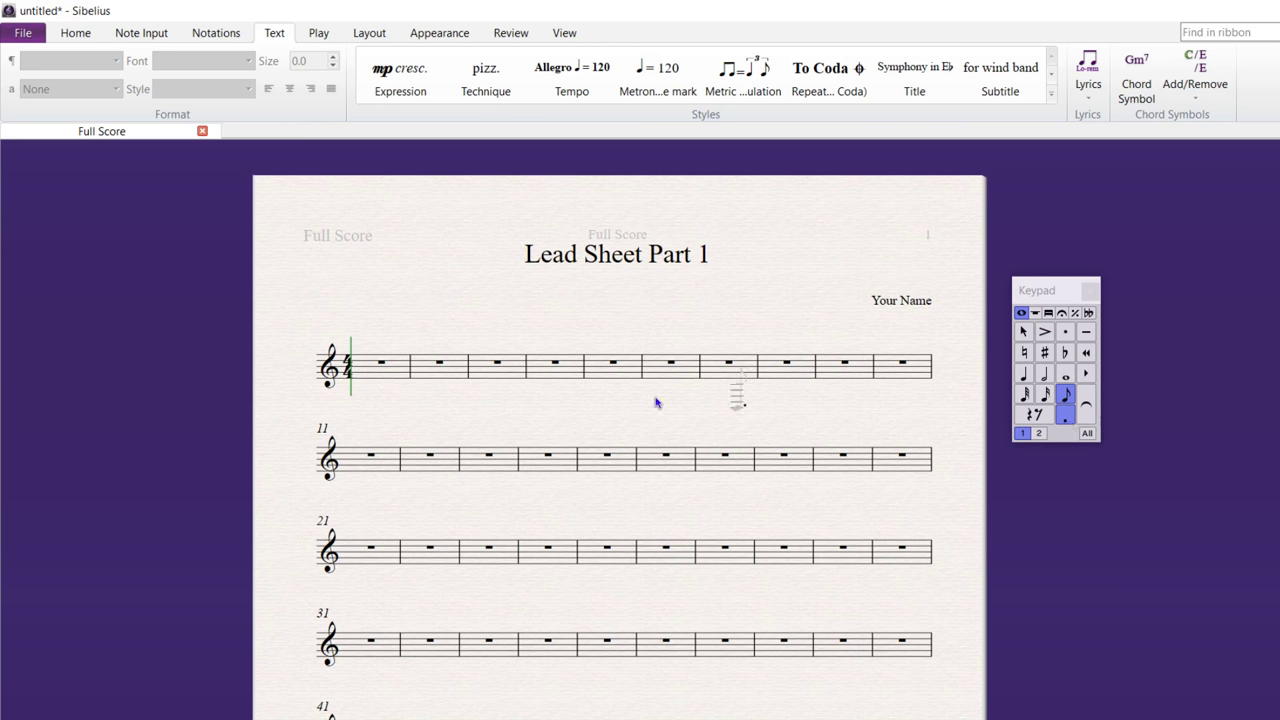
pyautogui.click(366, 372)
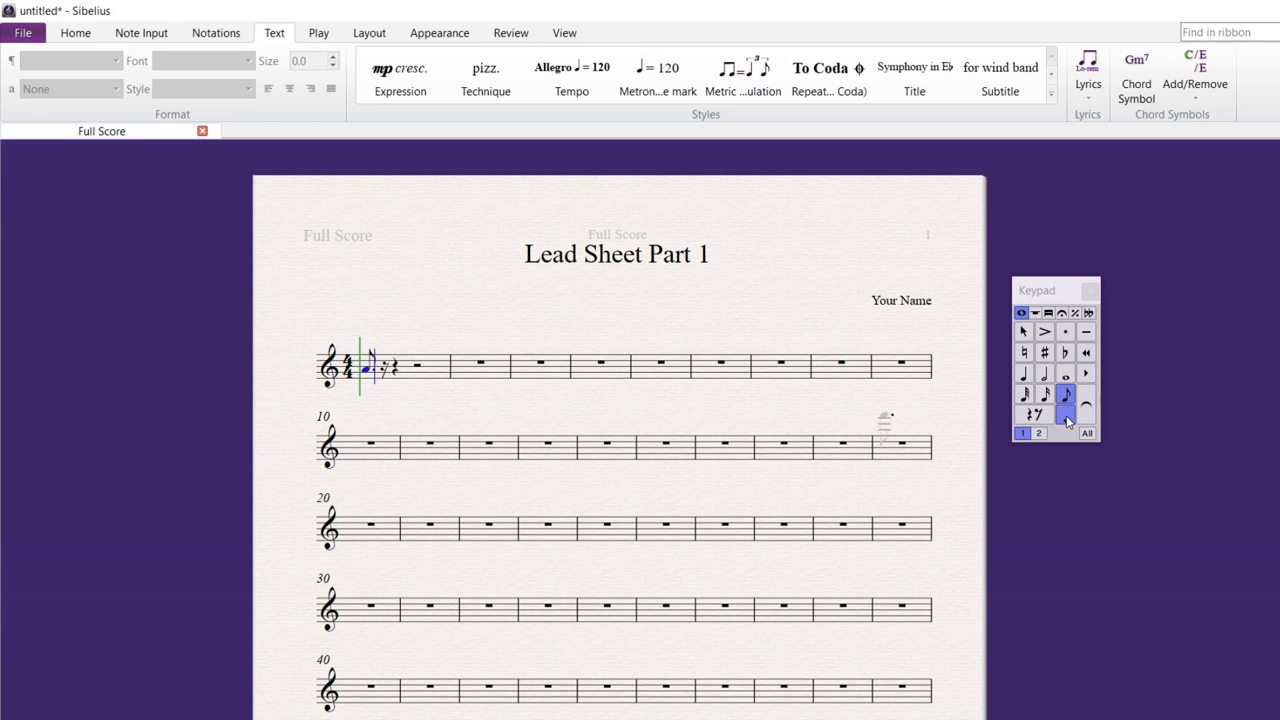
pyautogui.click(1045, 395)
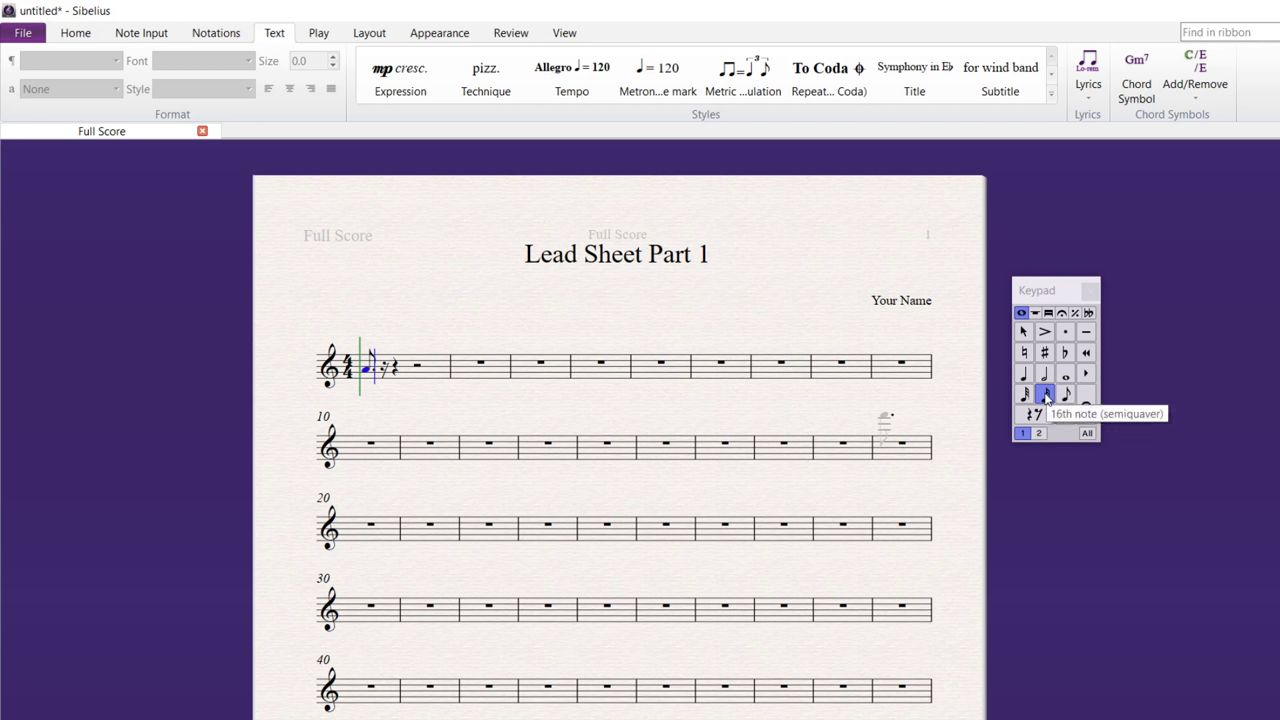
pyautogui.press('g')
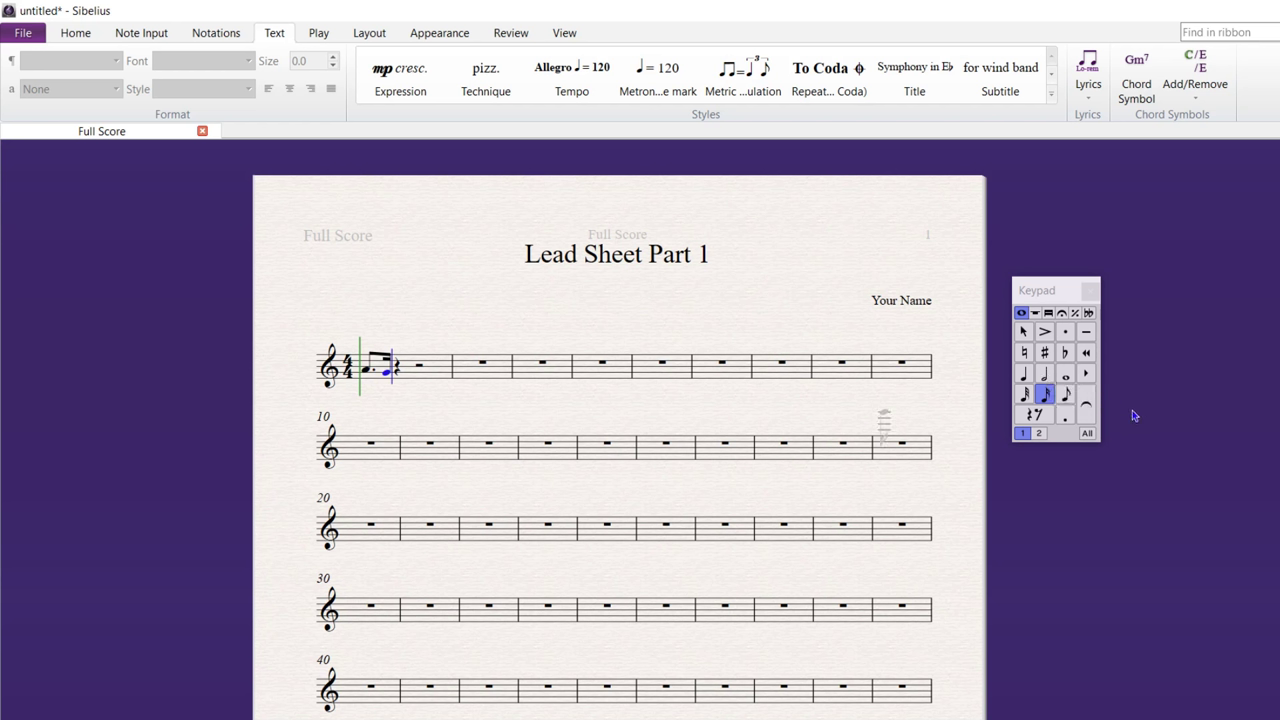
# Finish bar 1 with eighths A and G, a tied eighth, and a dotted quarter A
pyautogui.click(1065, 393)
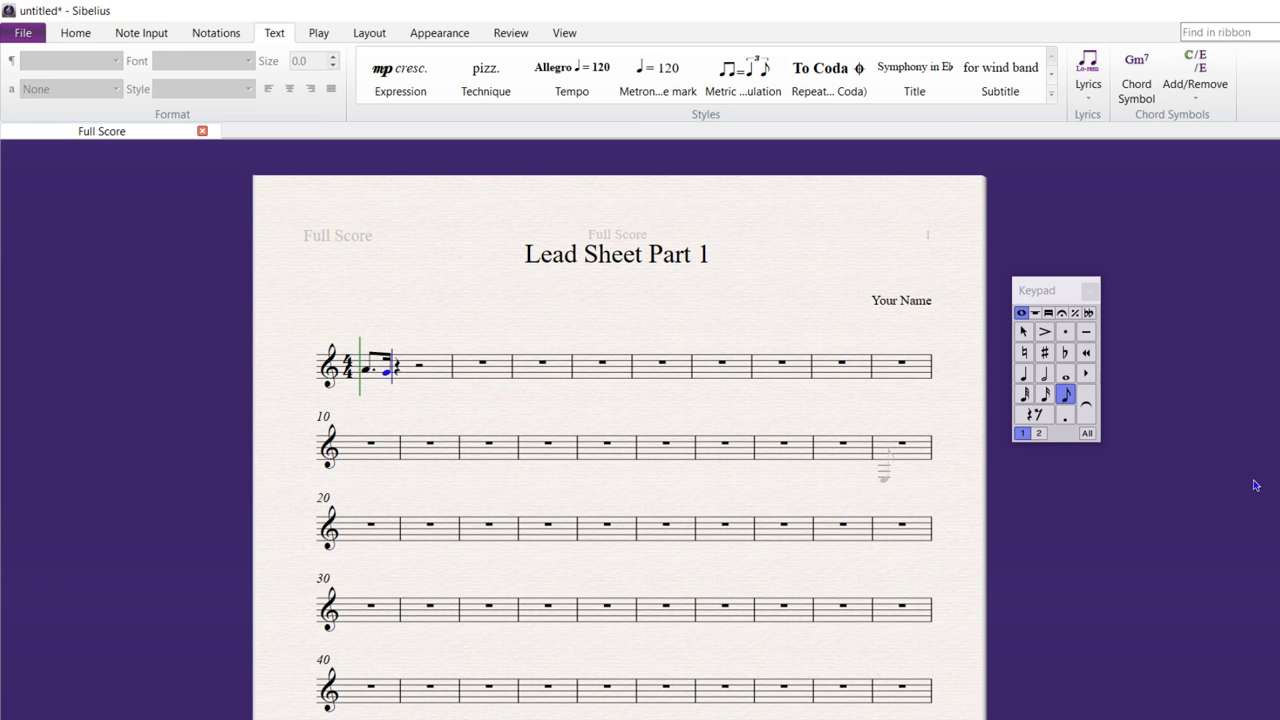
pyautogui.press('a')
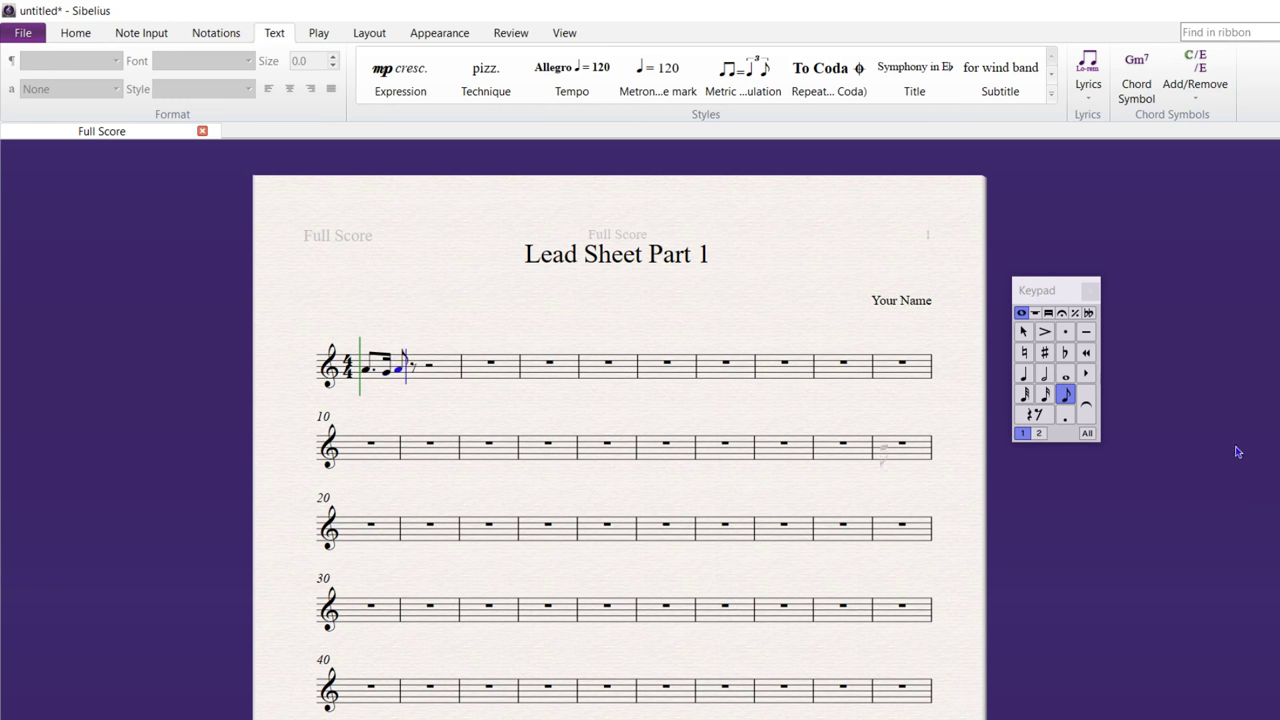
pyautogui.press('g')
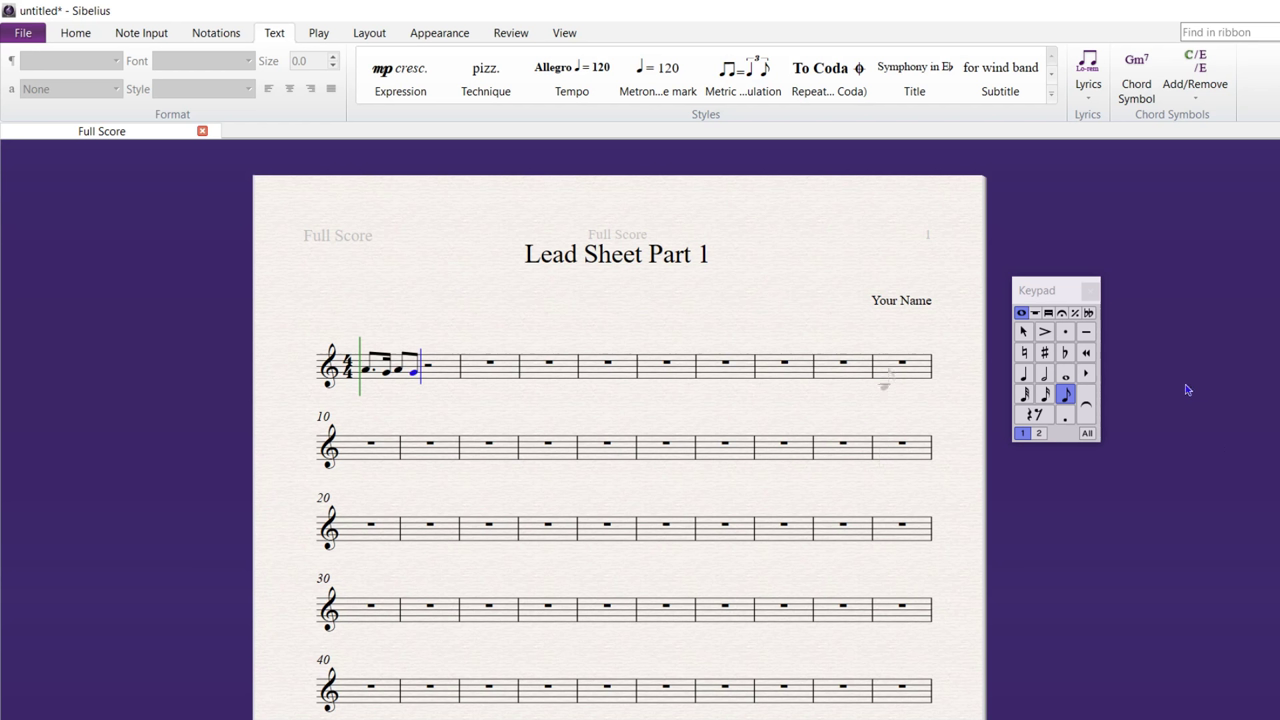
pyautogui.click(1088, 400)
pyautogui.click(450, 402)
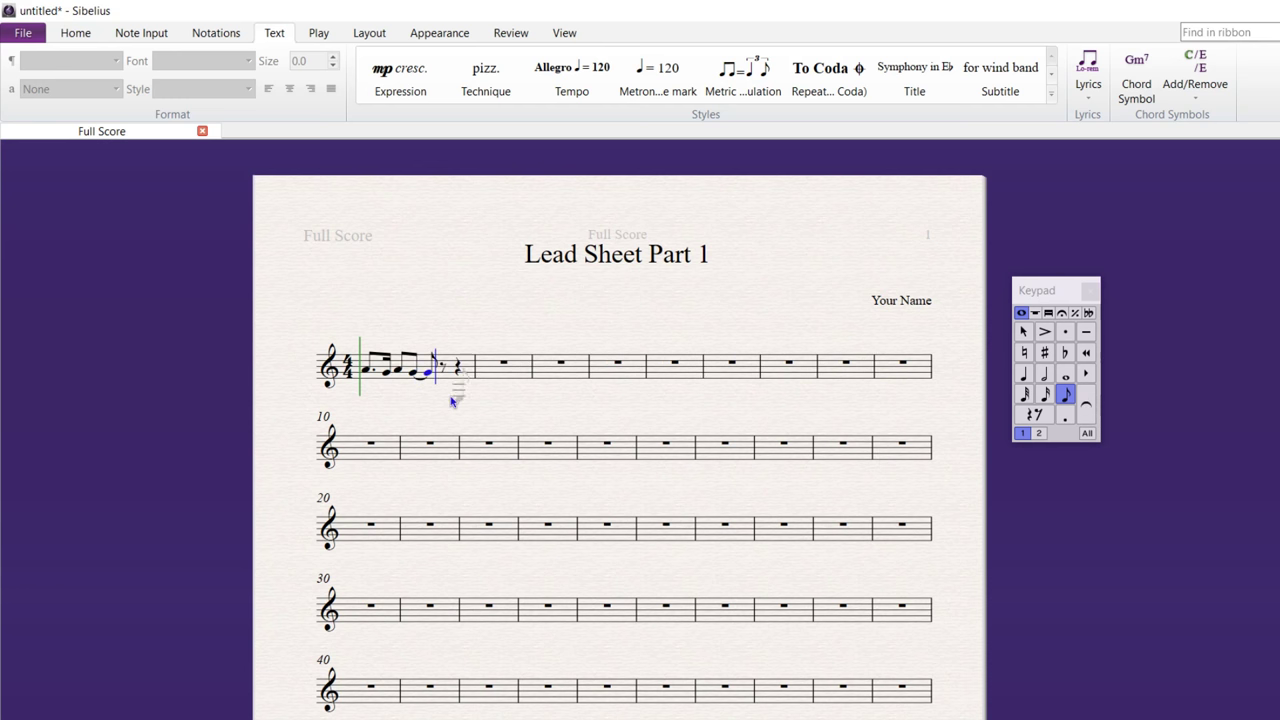
pyautogui.click(1025, 378)
pyautogui.click(1063, 415)
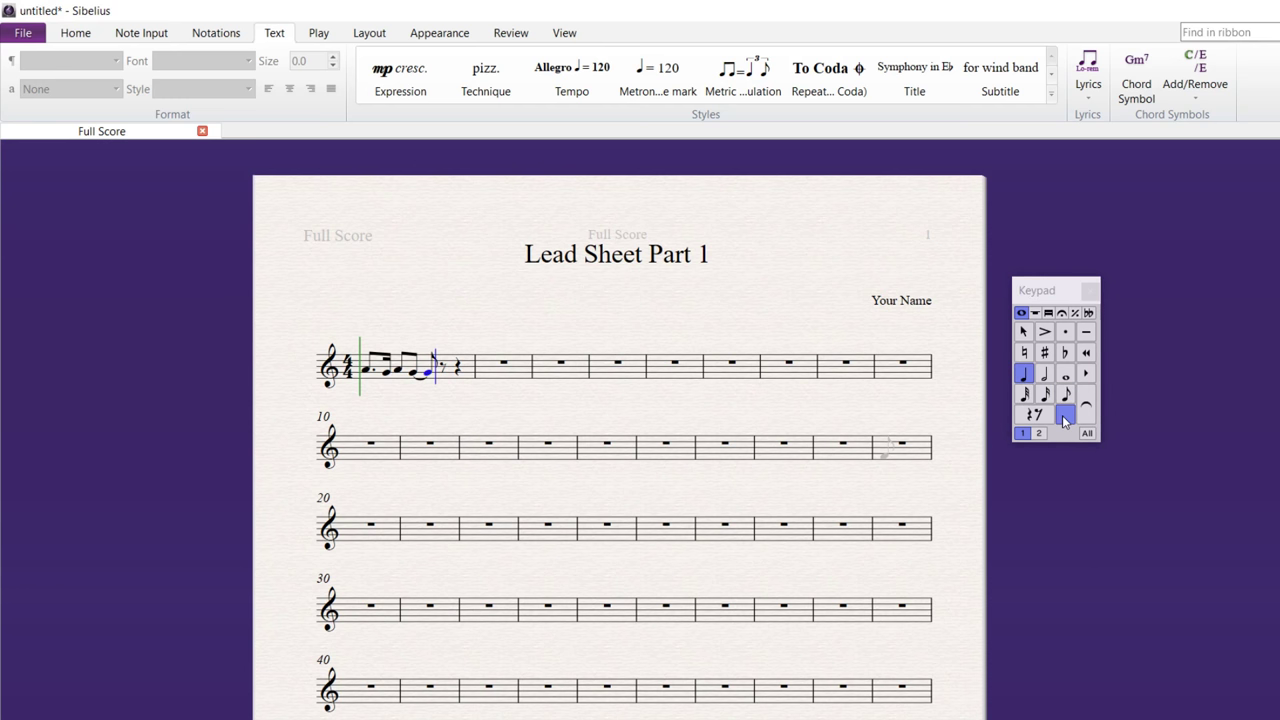
pyautogui.press('a')
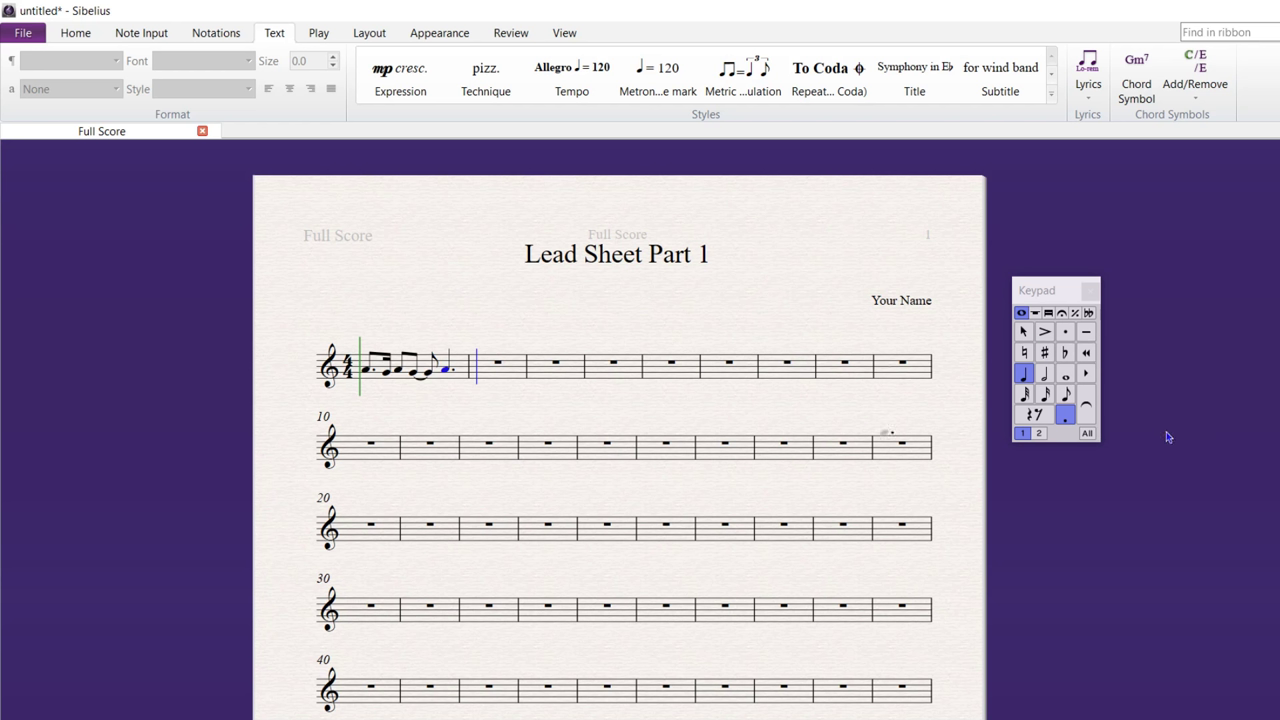
# Enter bar 2 as eighth rest, dotted quarter A, eighth A, dotted quarter, then exit note input
pyautogui.click(1065, 399)
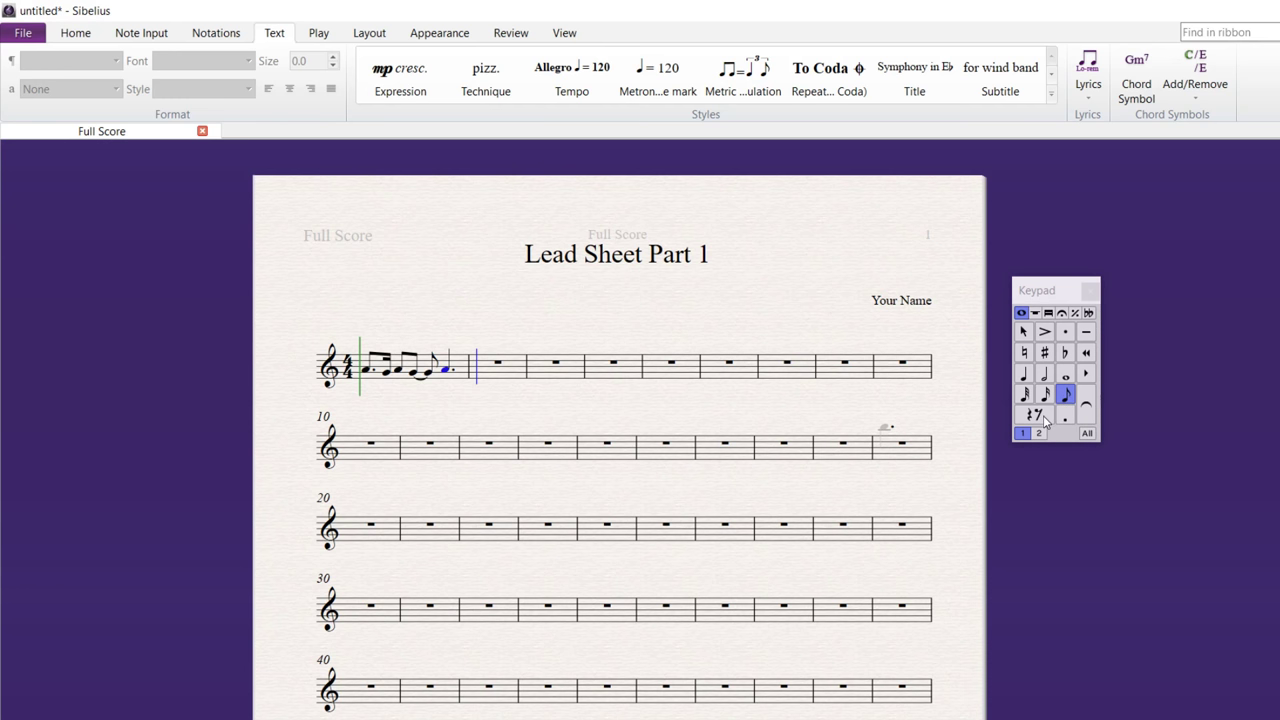
pyautogui.click(1043, 417)
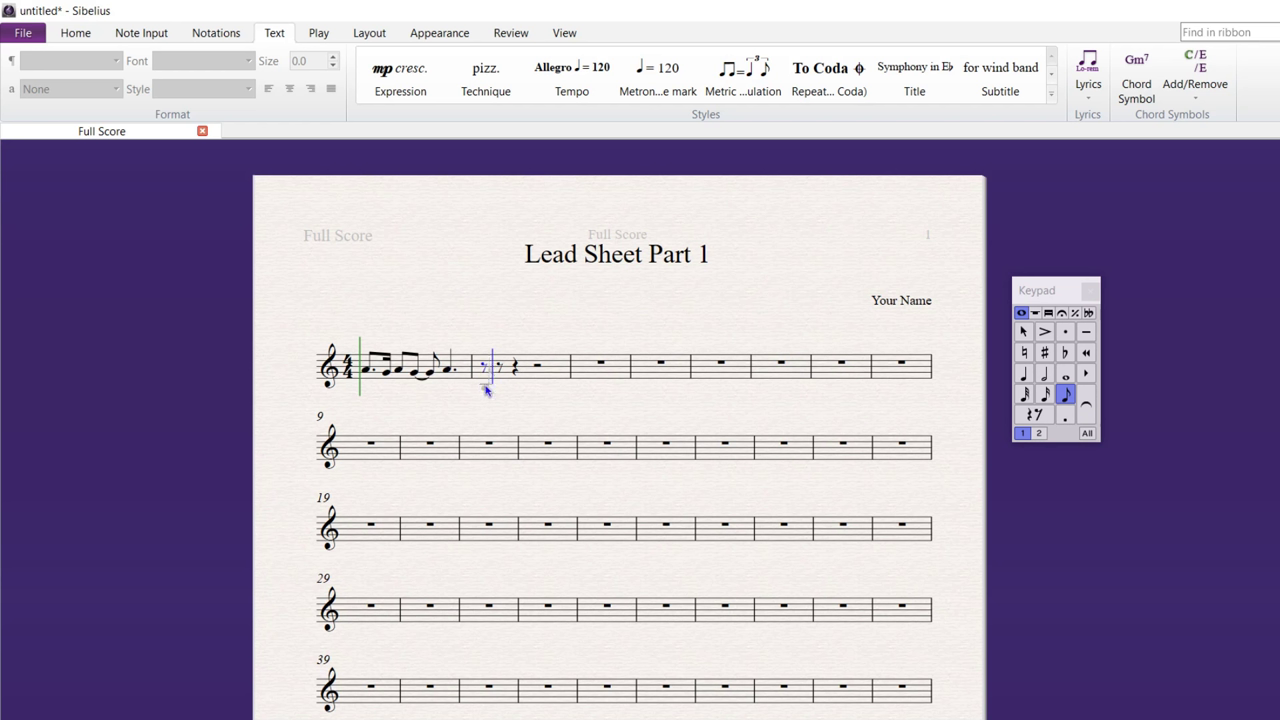
pyautogui.click(1024, 380)
pyautogui.click(1066, 416)
pyautogui.press('a')
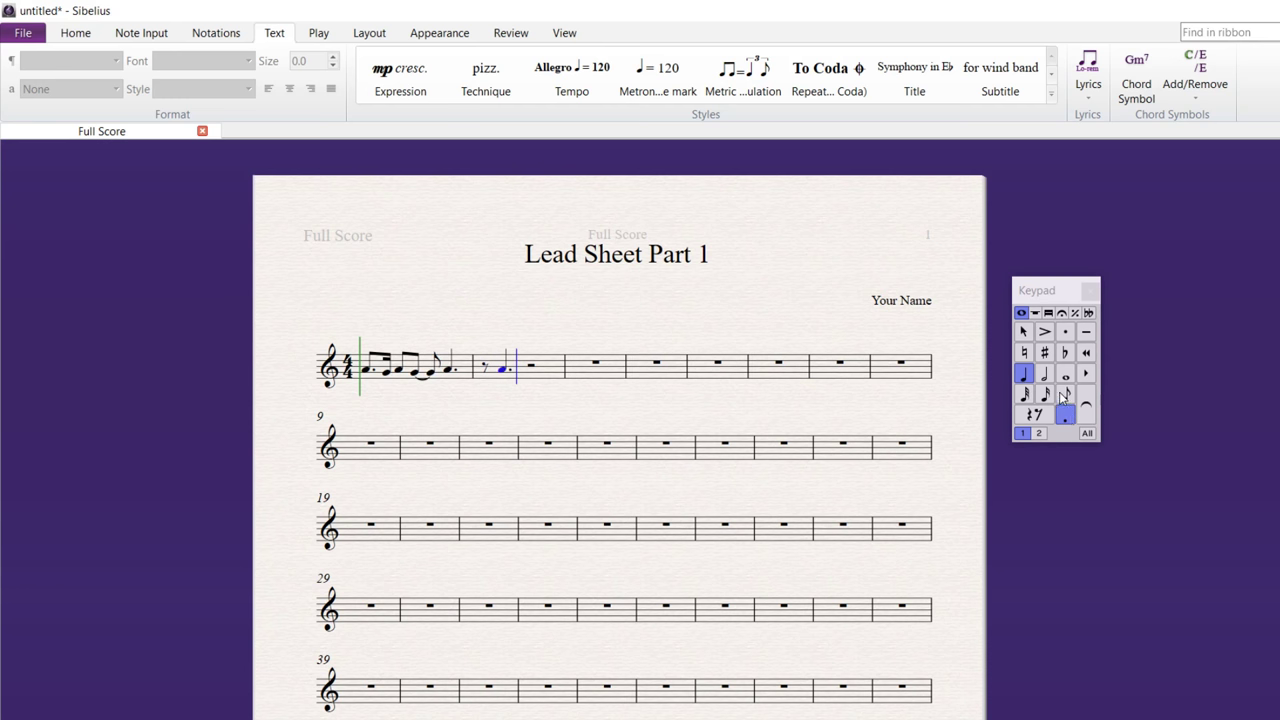
pyautogui.click(1066, 395)
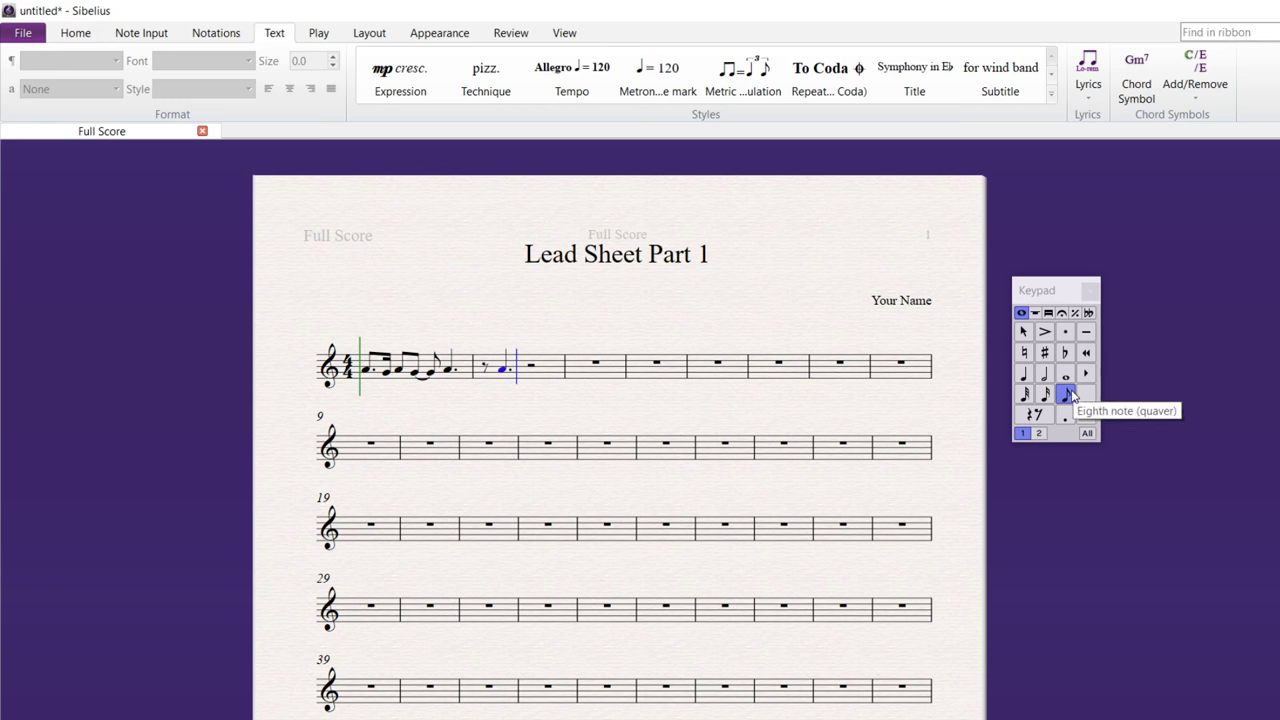
pyautogui.press('a')
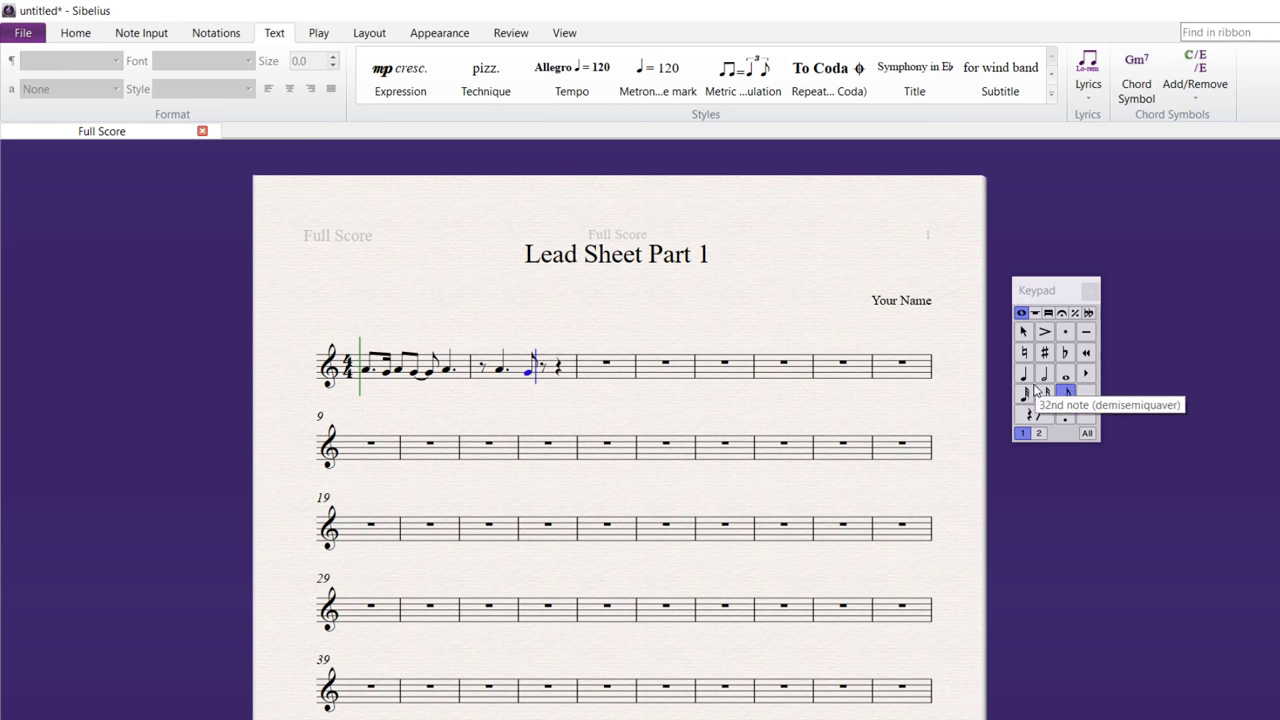
pyautogui.press('KP_4')
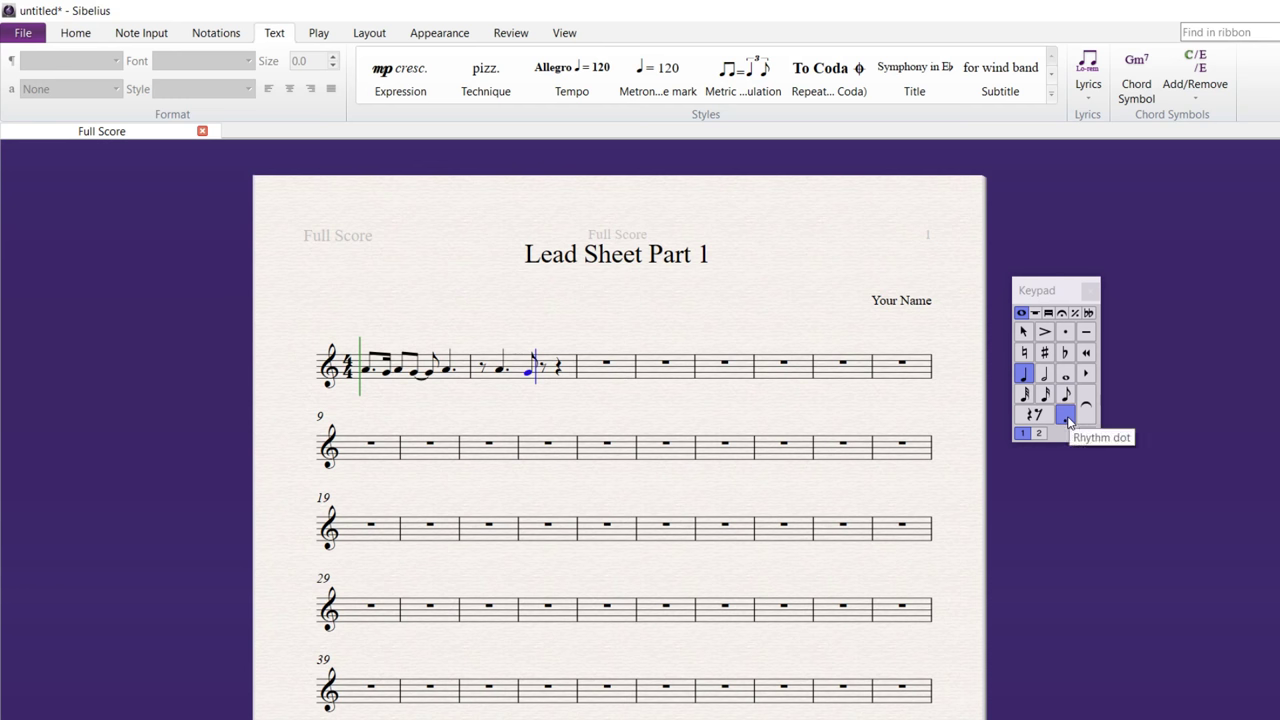
pyautogui.click(1066, 416)
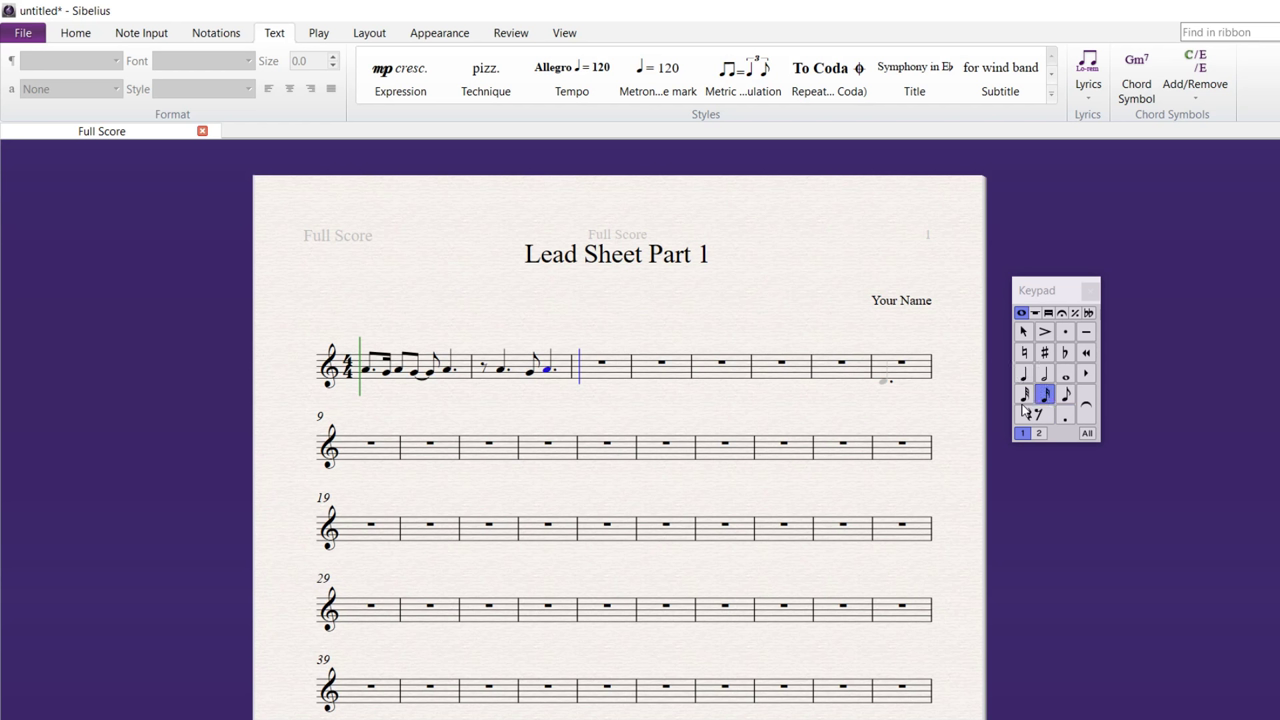
pyautogui.press('3')
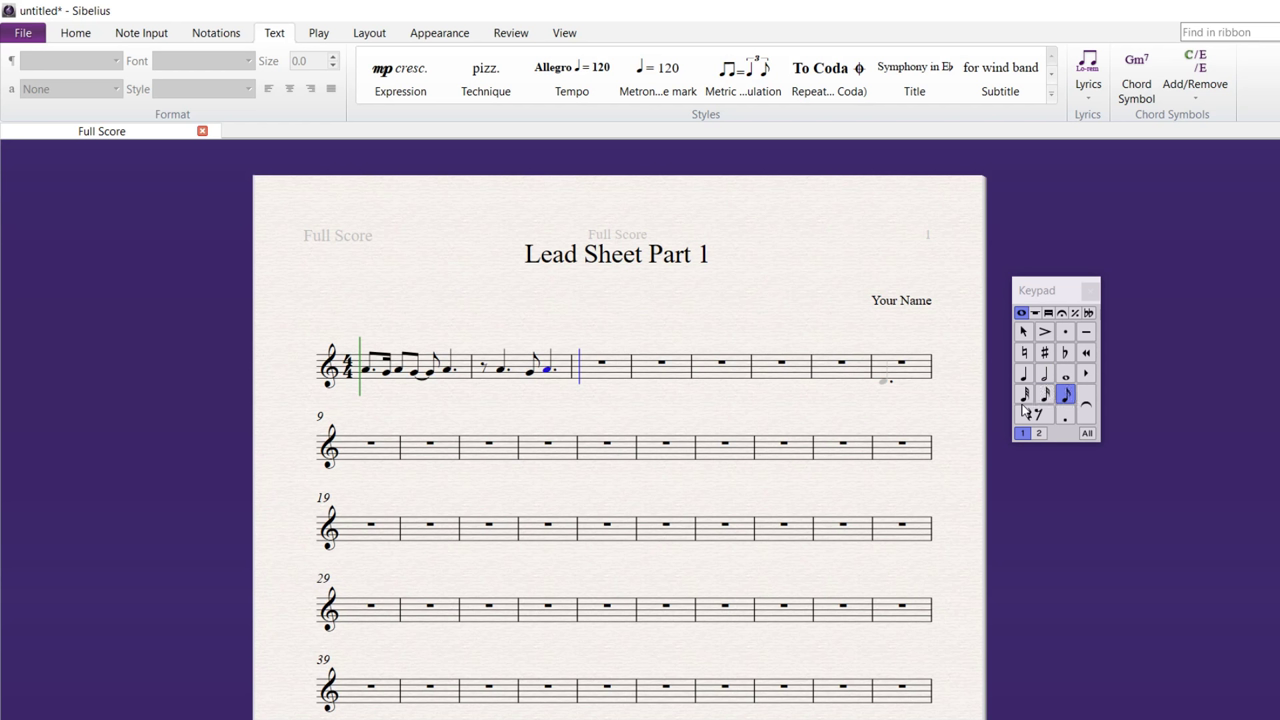
pyautogui.click(1022, 333)
# Select bar 1 and copy its notes
pyautogui.click(428, 372)
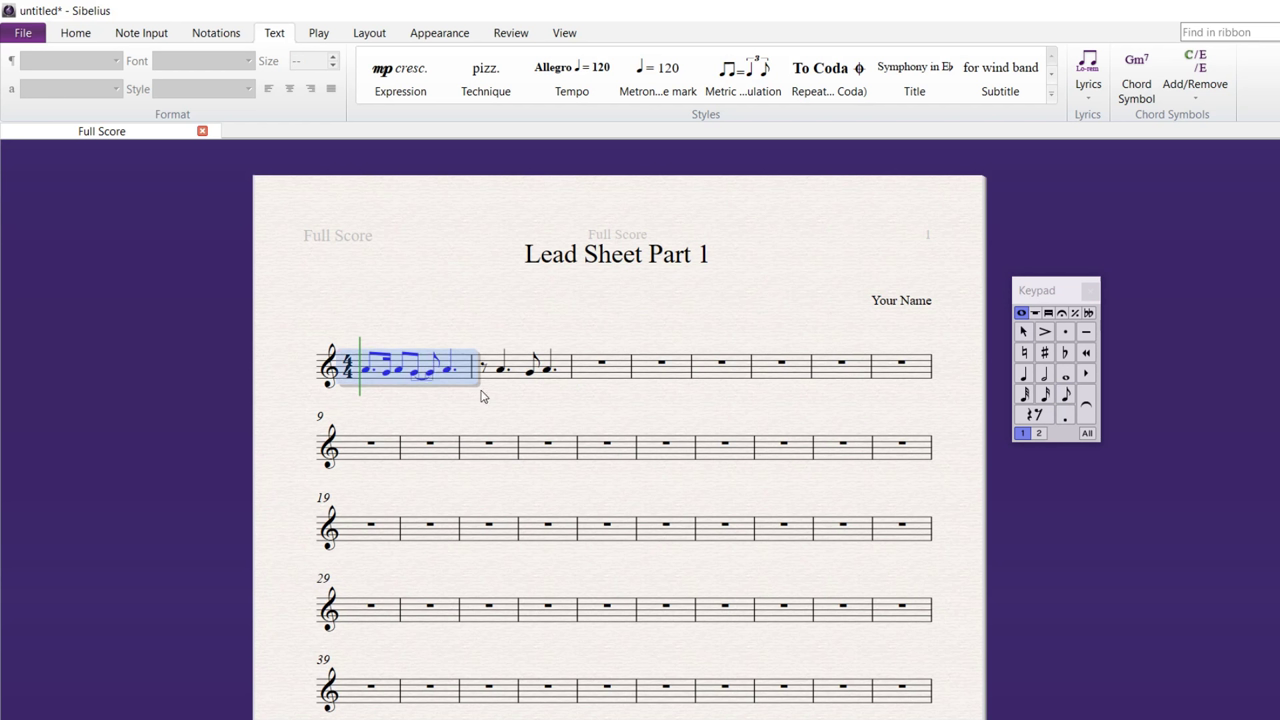
pyautogui.keyDown('shift'); pyautogui.click(514, 370); pyautogui.keyUp('shift')
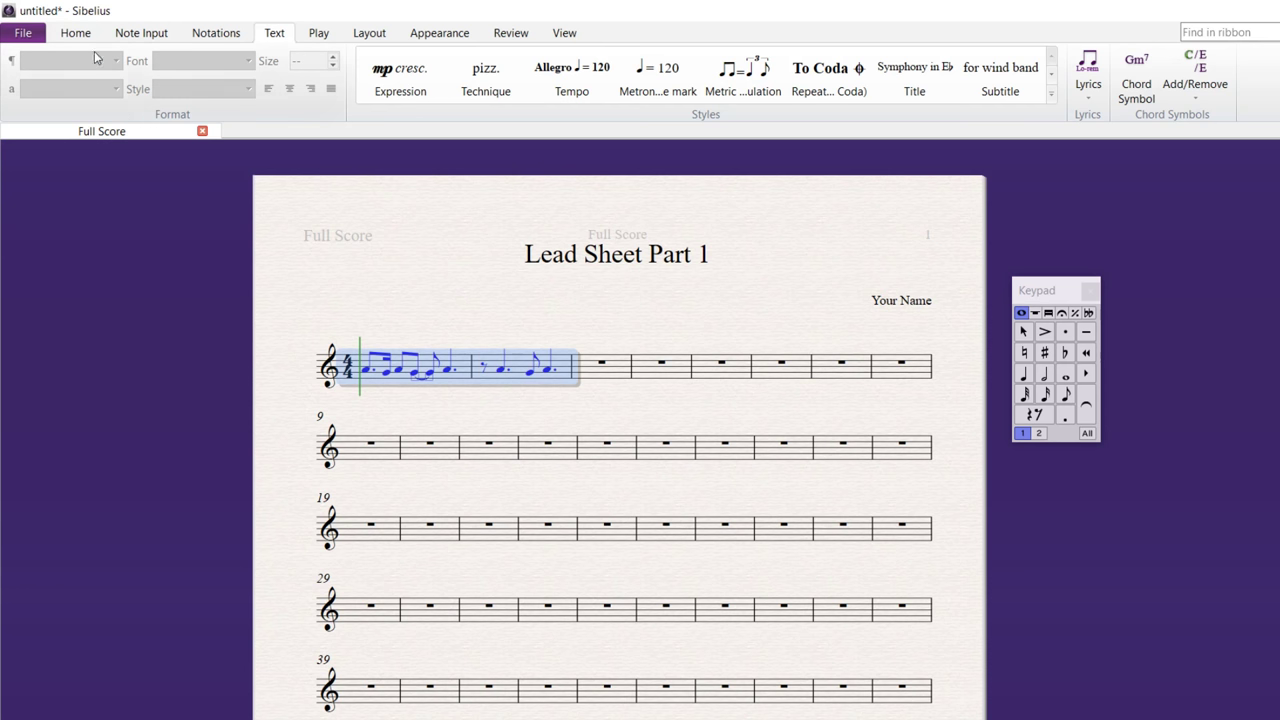
pyautogui.rightClick(436, 364)
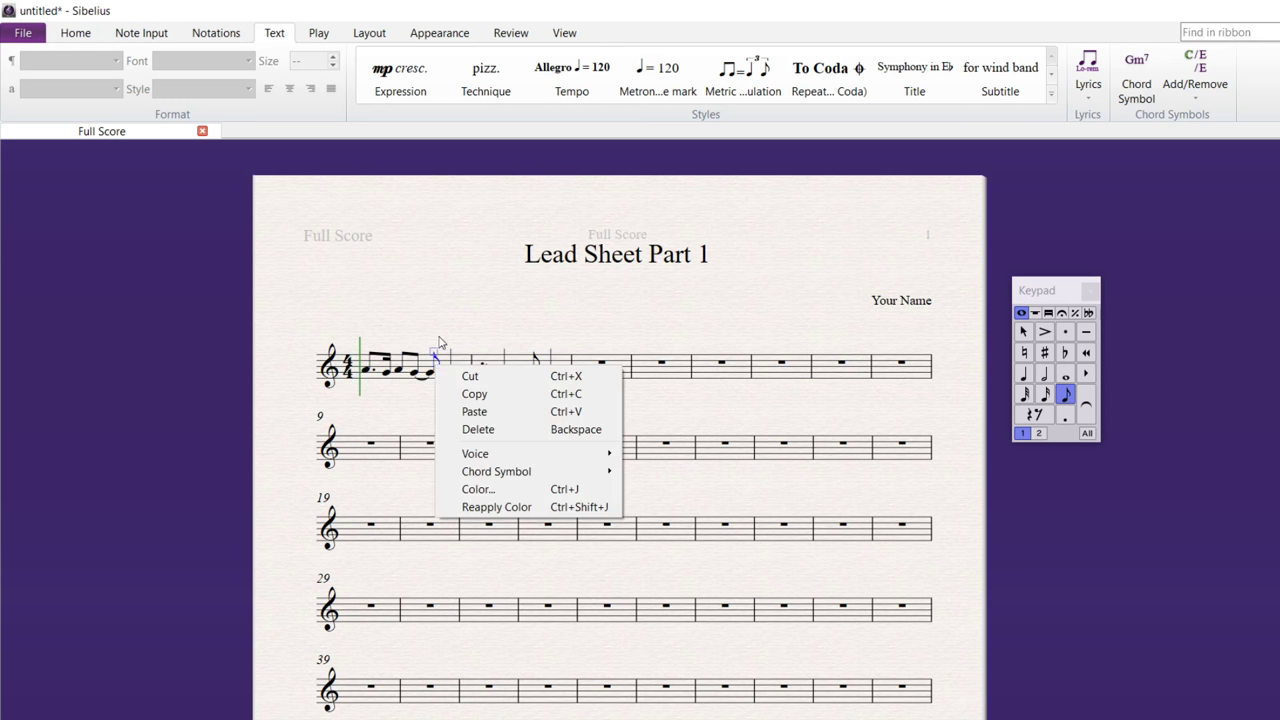
pyautogui.click(497, 310)
pyautogui.click(447, 362)
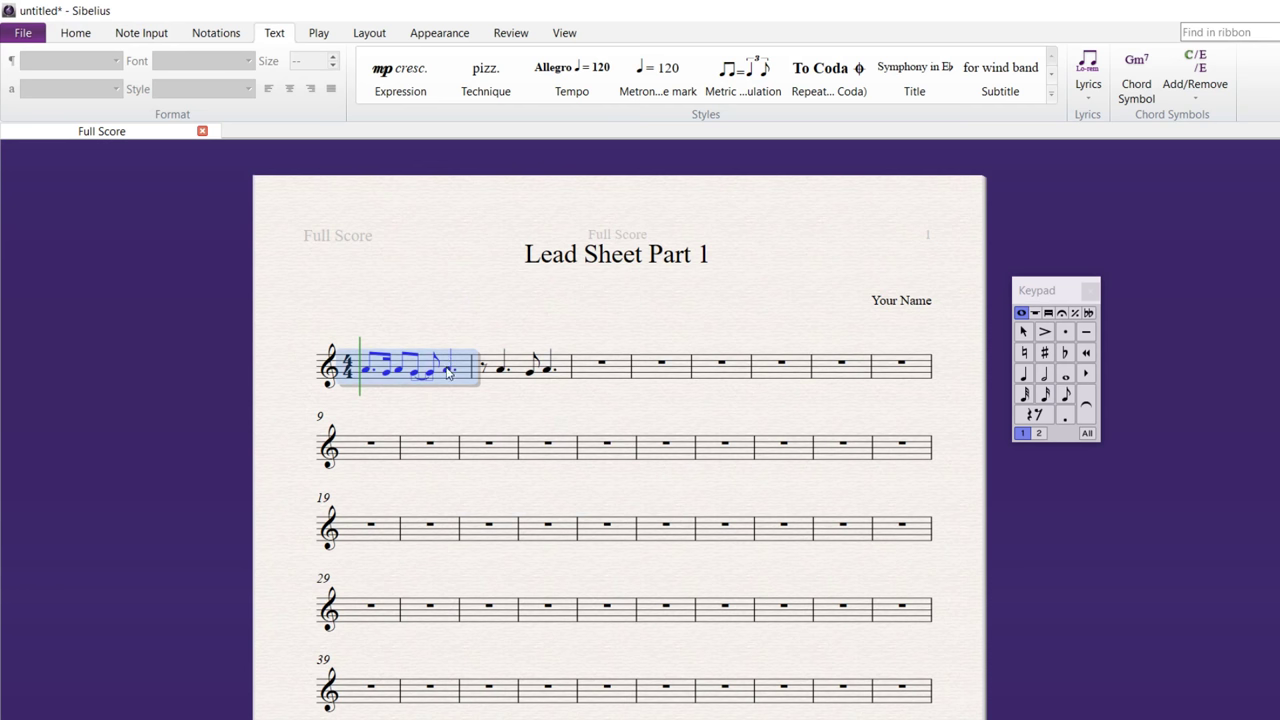
pyautogui.rightClick(447, 372)
pyautogui.click(461, 369)
pyautogui.rightClick(462, 369)
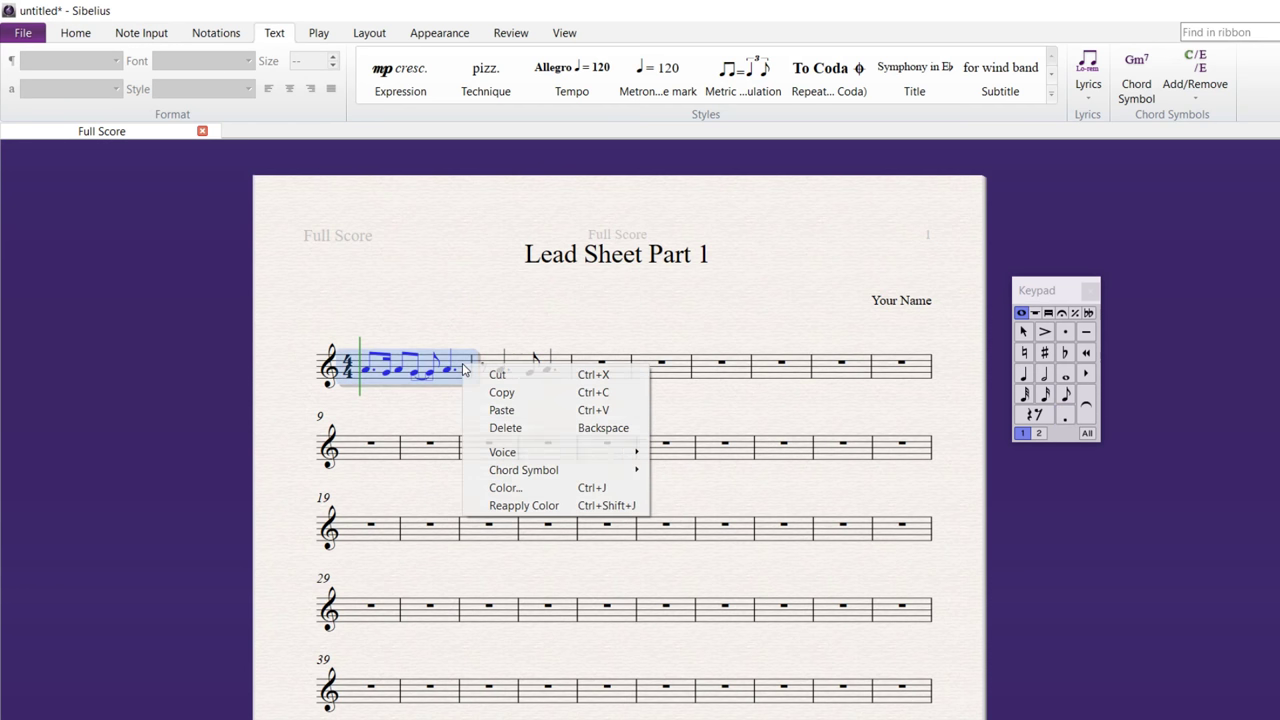
pyautogui.click(503, 402)
# Paste bar 1's notes into bar 3 and transpose them up one step
pyautogui.click(607, 372)
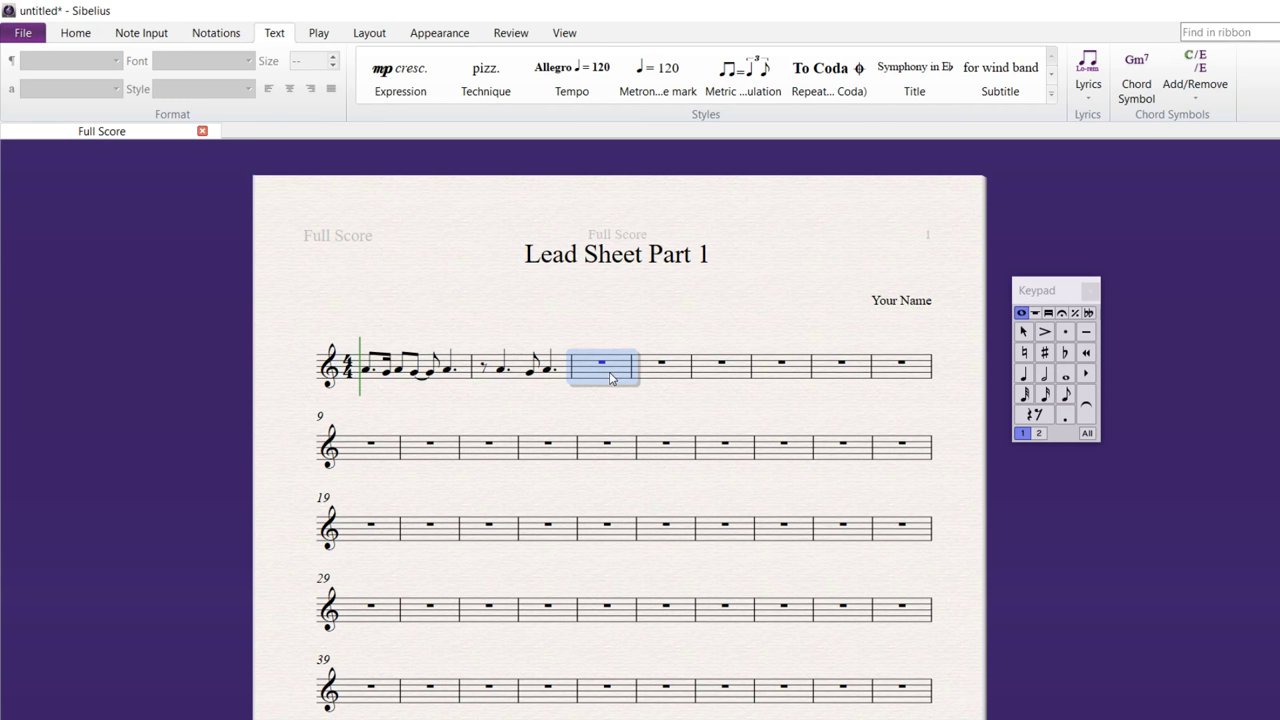
pyautogui.rightClick(610, 377)
pyautogui.click(648, 419)
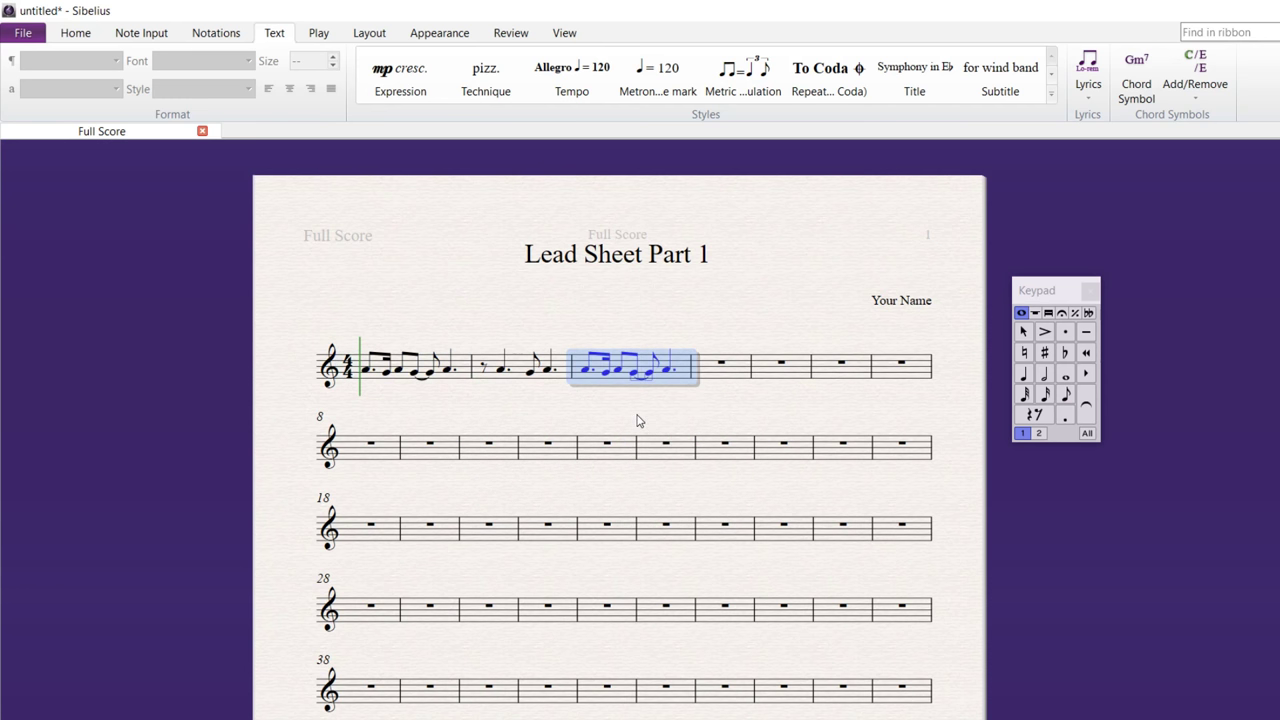
pyautogui.press('Escape')
pyautogui.click(619, 367)
pyautogui.press('Up')
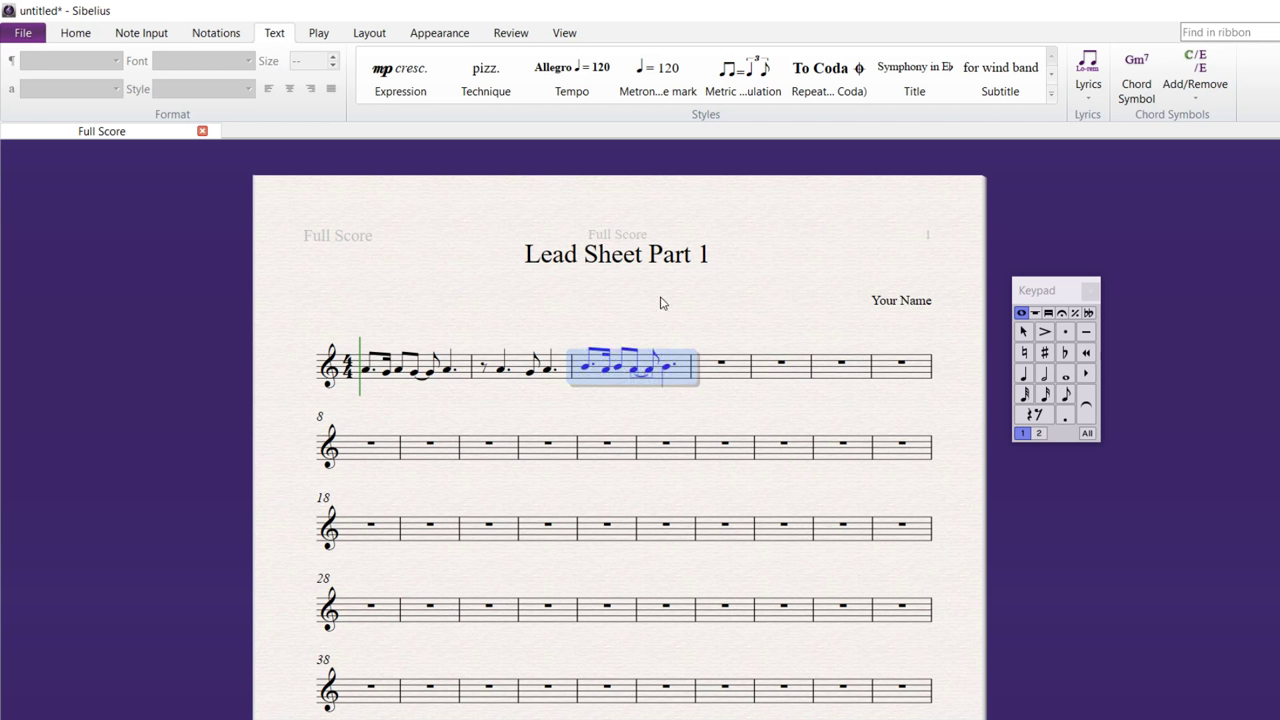
pyautogui.press('Escape')
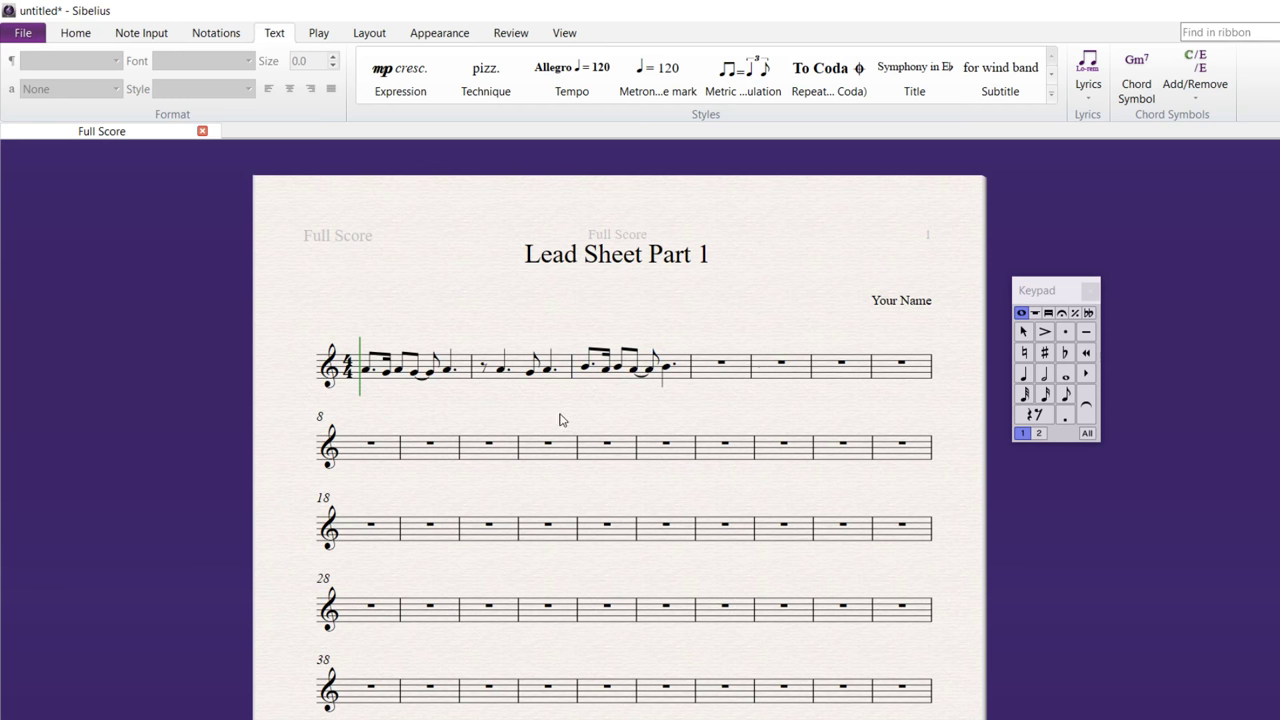
# Copy bar 2 into bar 4 and raise the pasted notes one step
pyautogui.click(519, 378)
pyautogui.rightClick(521, 368)
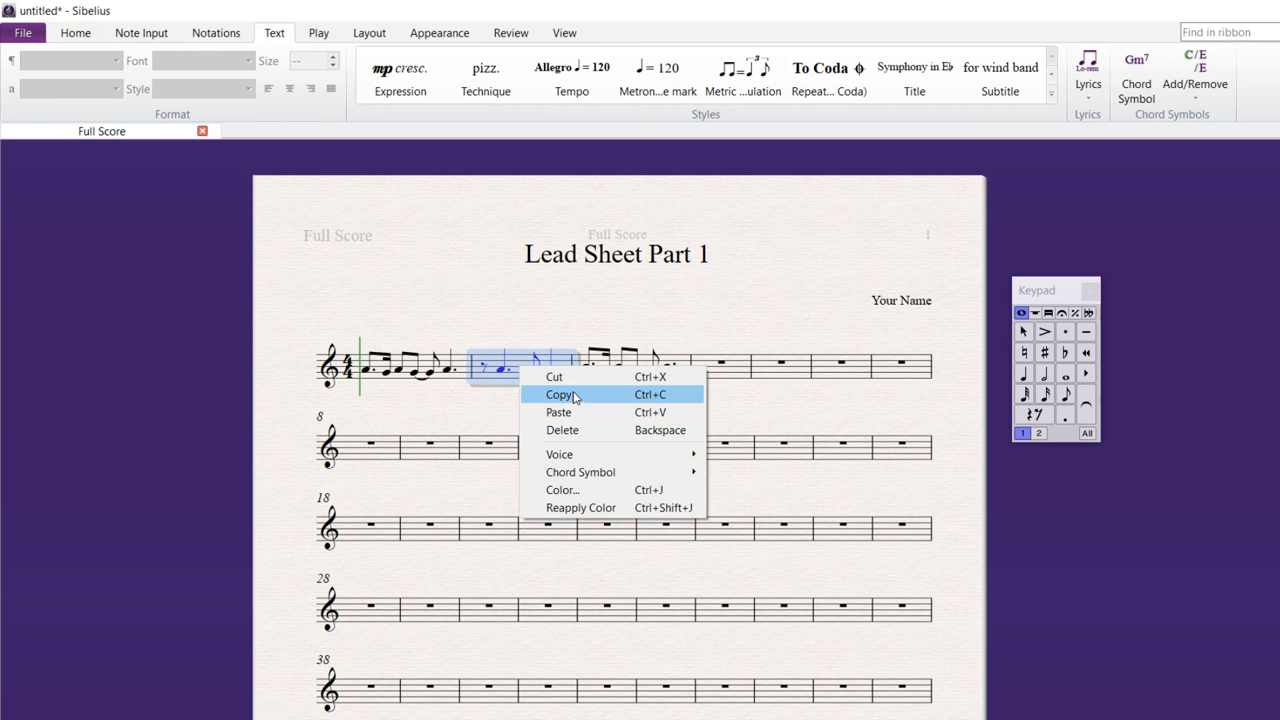
pyautogui.click(559, 394)
pyautogui.click(725, 376)
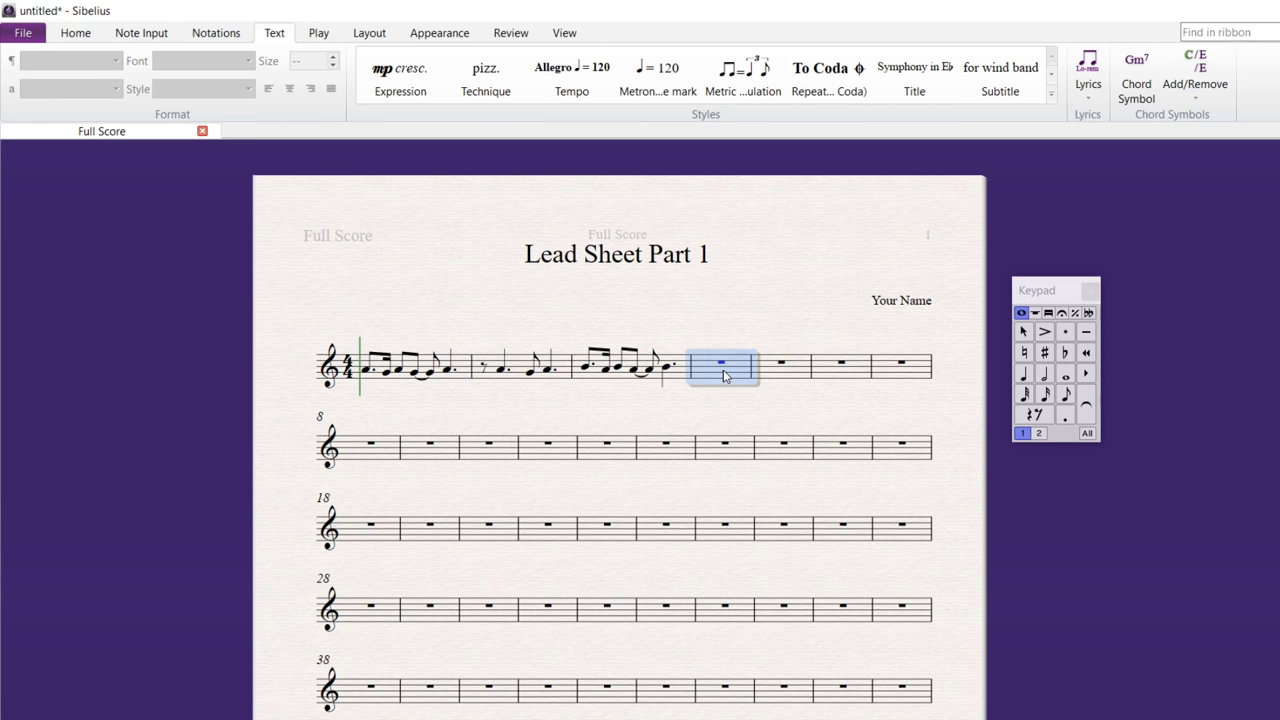
pyautogui.hotkey('ctrl', 'v')
pyautogui.press('Up')
pyautogui.press('Up')
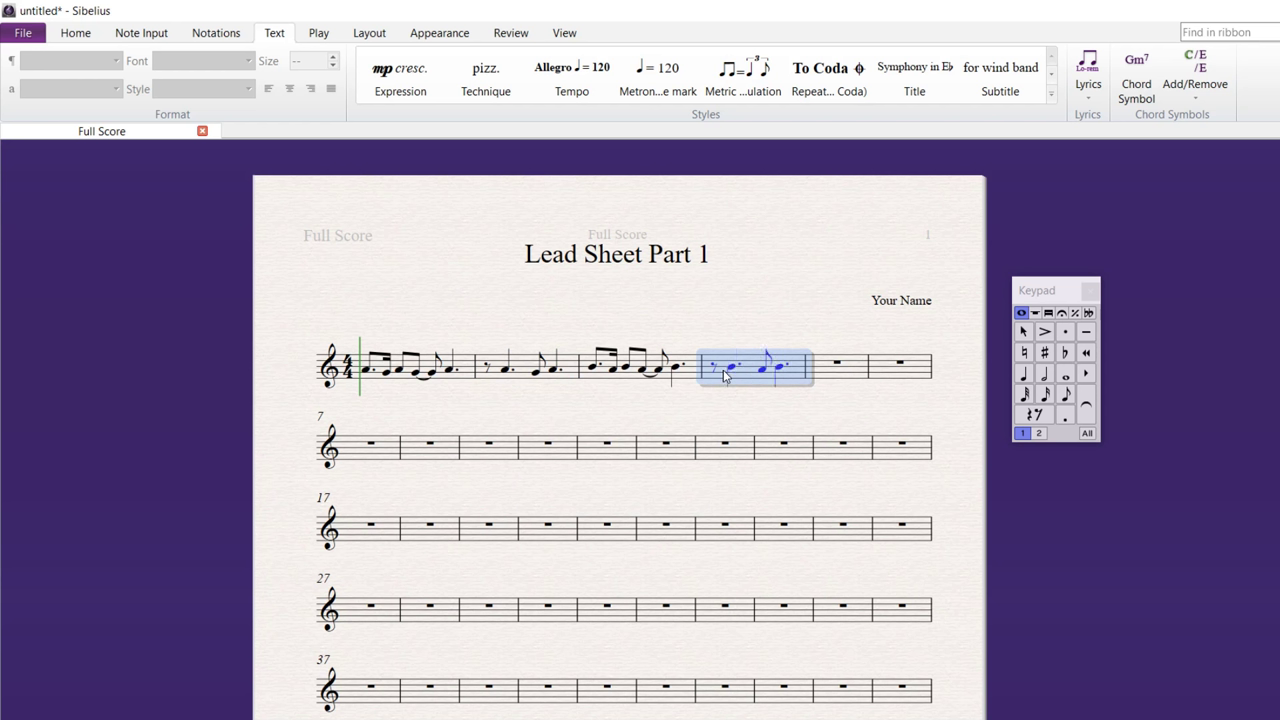
pyautogui.click(644, 306)
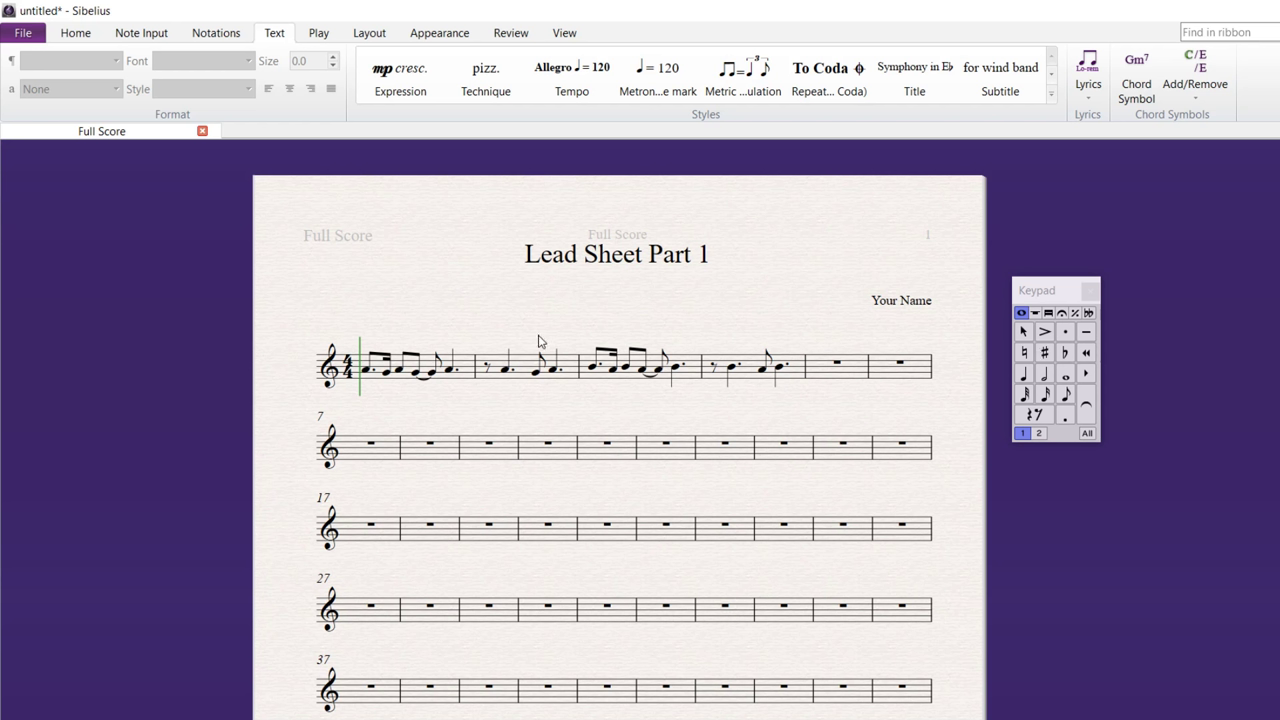
# Copy bar 4's notes into bar 5
pyautogui.click(750, 364)
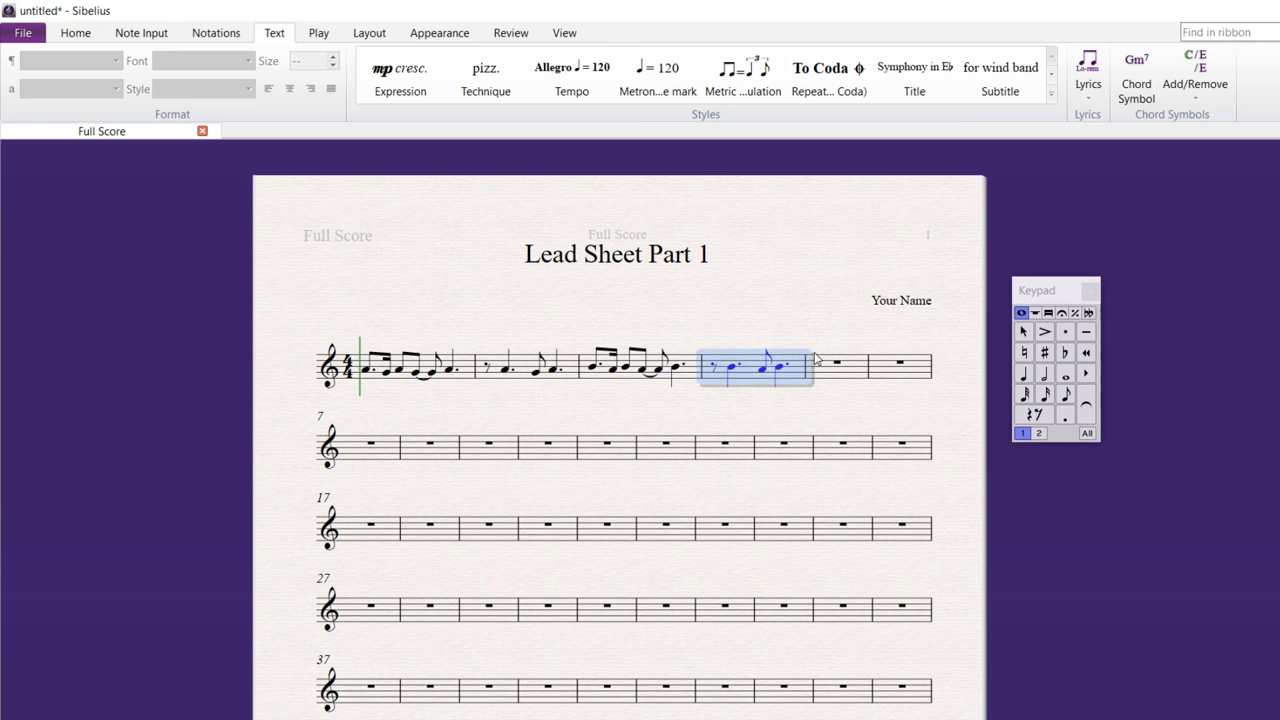
pyautogui.keyDown('alt'); pyautogui.click(857, 372); pyautogui.keyUp('alt')
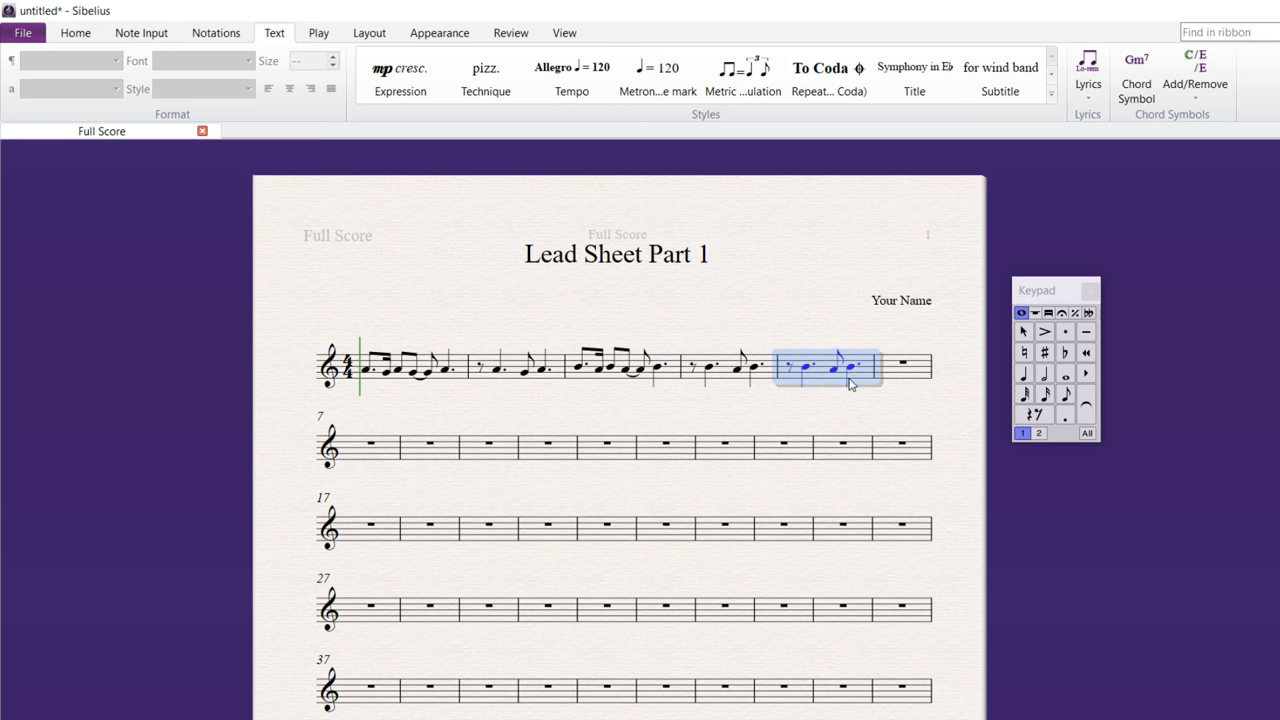
pyautogui.click(797, 321)
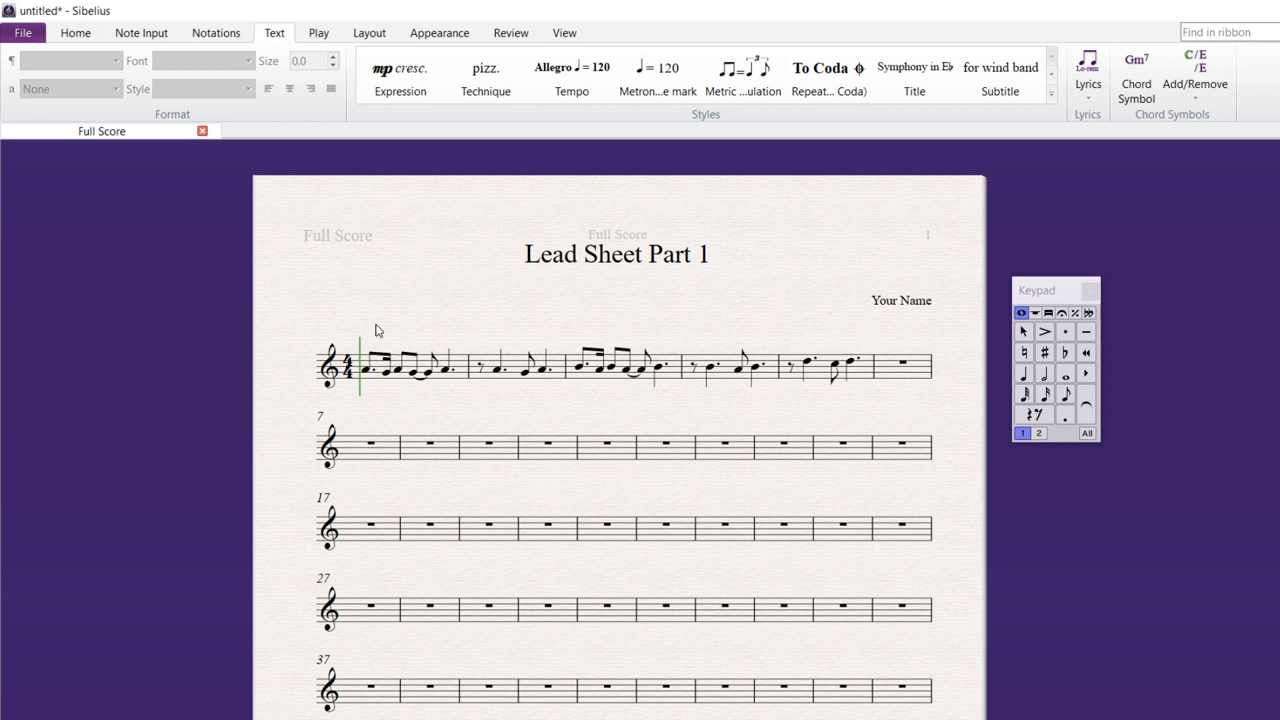
pyautogui.click(722, 380)
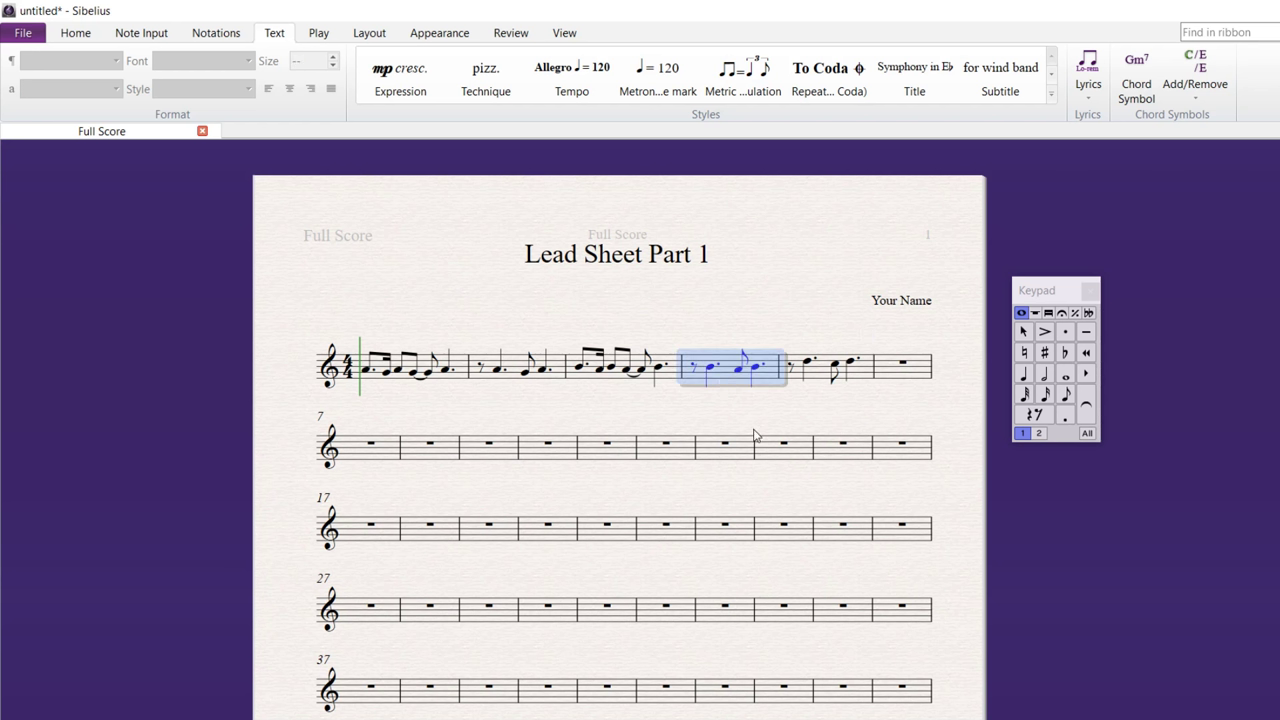
pyautogui.click(808, 362)
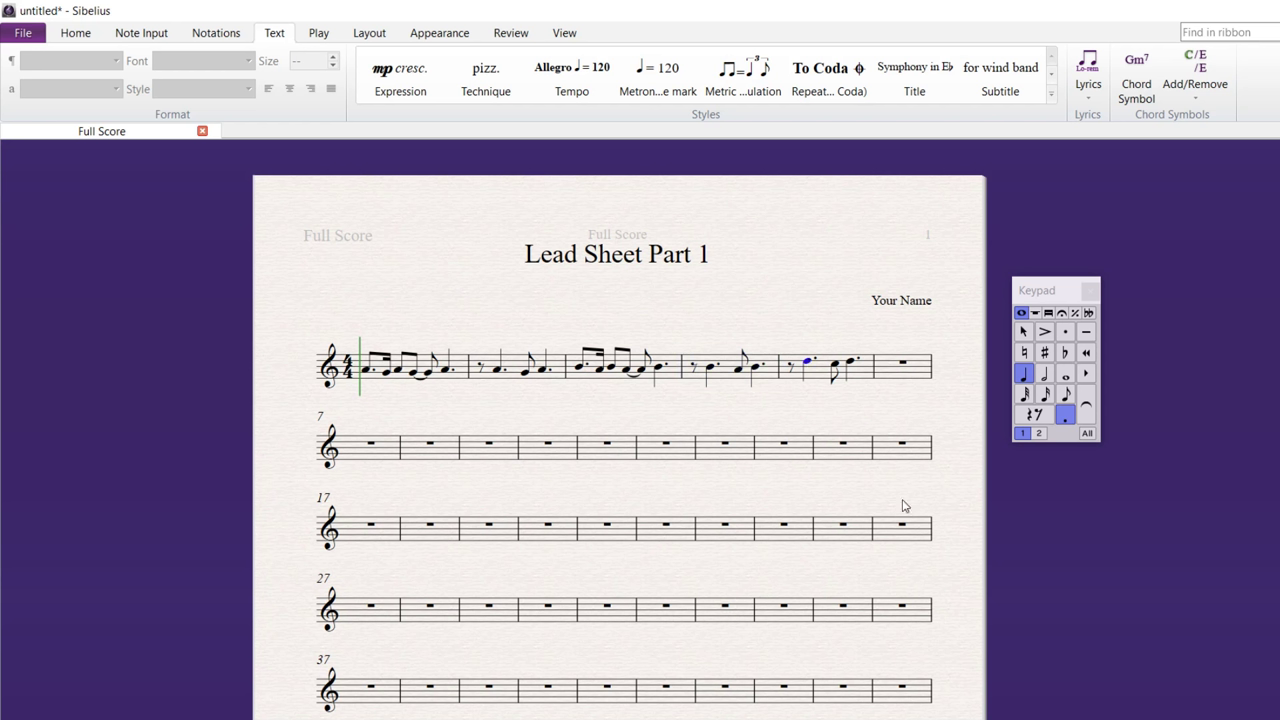
pyautogui.keyDown('shift'); pyautogui.click(834, 370); pyautogui.keyUp('shift')
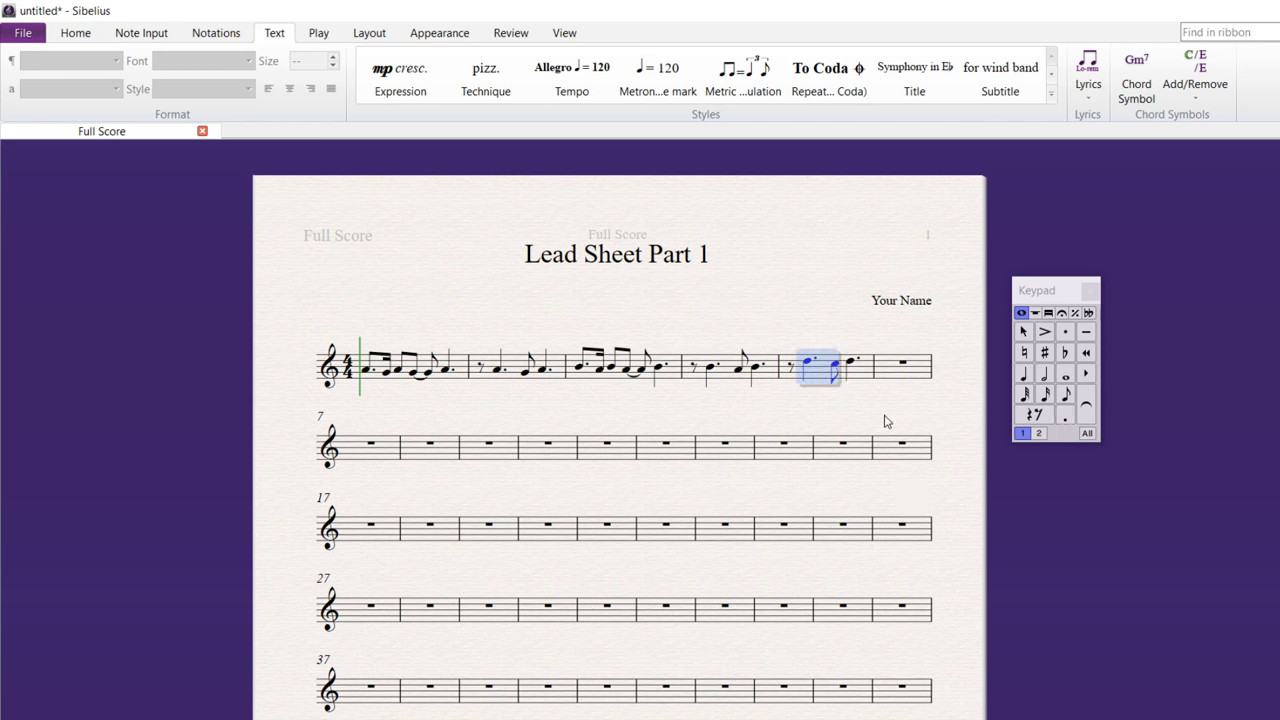
pyautogui.click(602, 391)
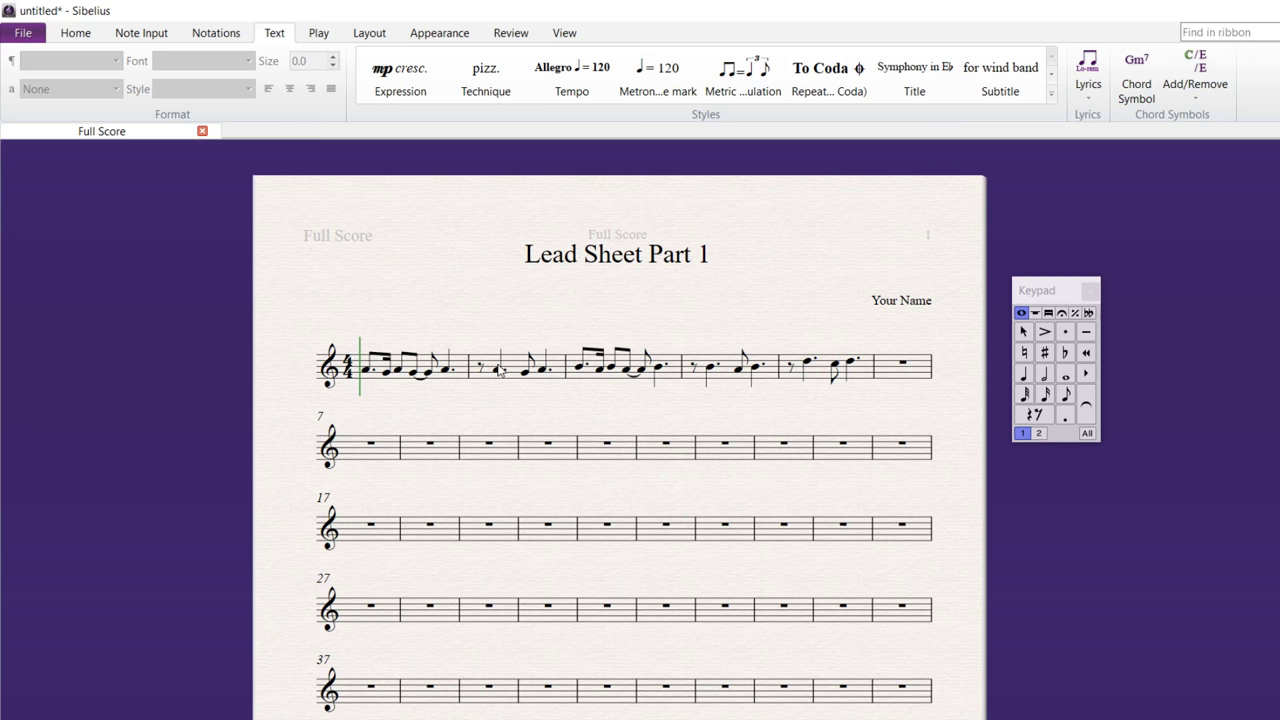
# Place a Start Repeat barline from the Notations Barline list at the start of bar 1
pyautogui.click(141, 34)
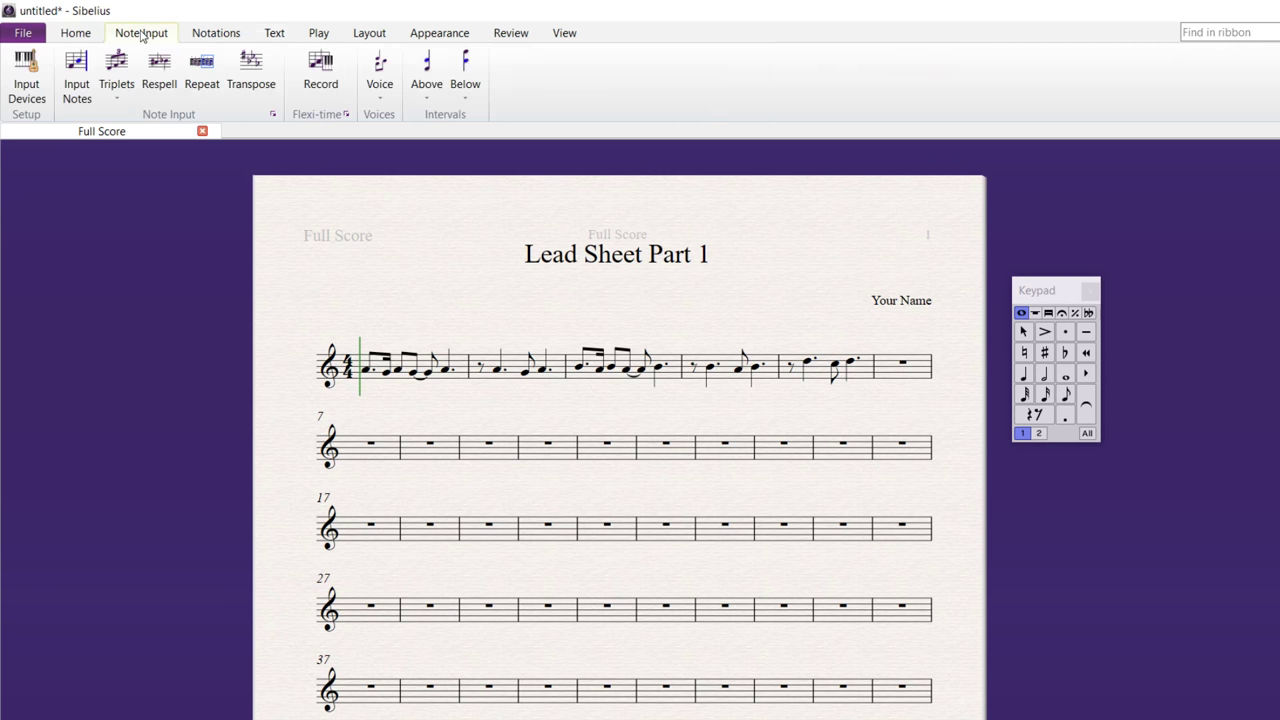
pyautogui.click(220, 37)
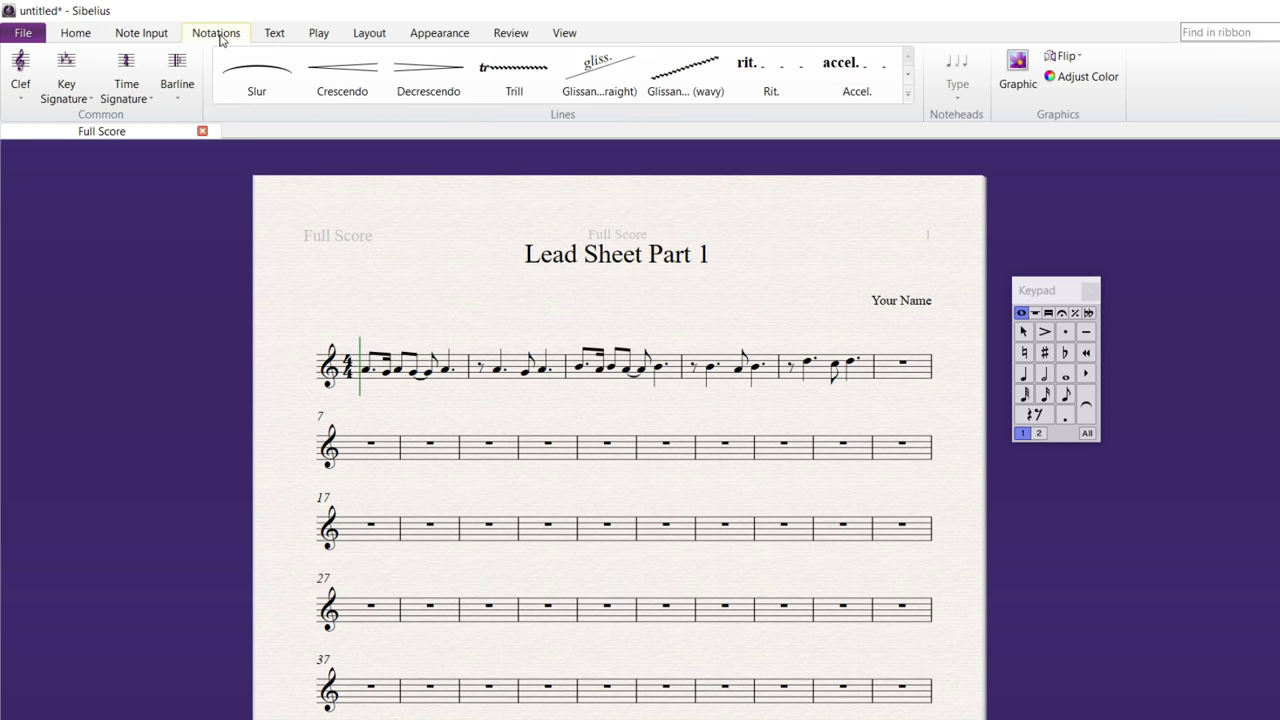
pyautogui.click(177, 82)
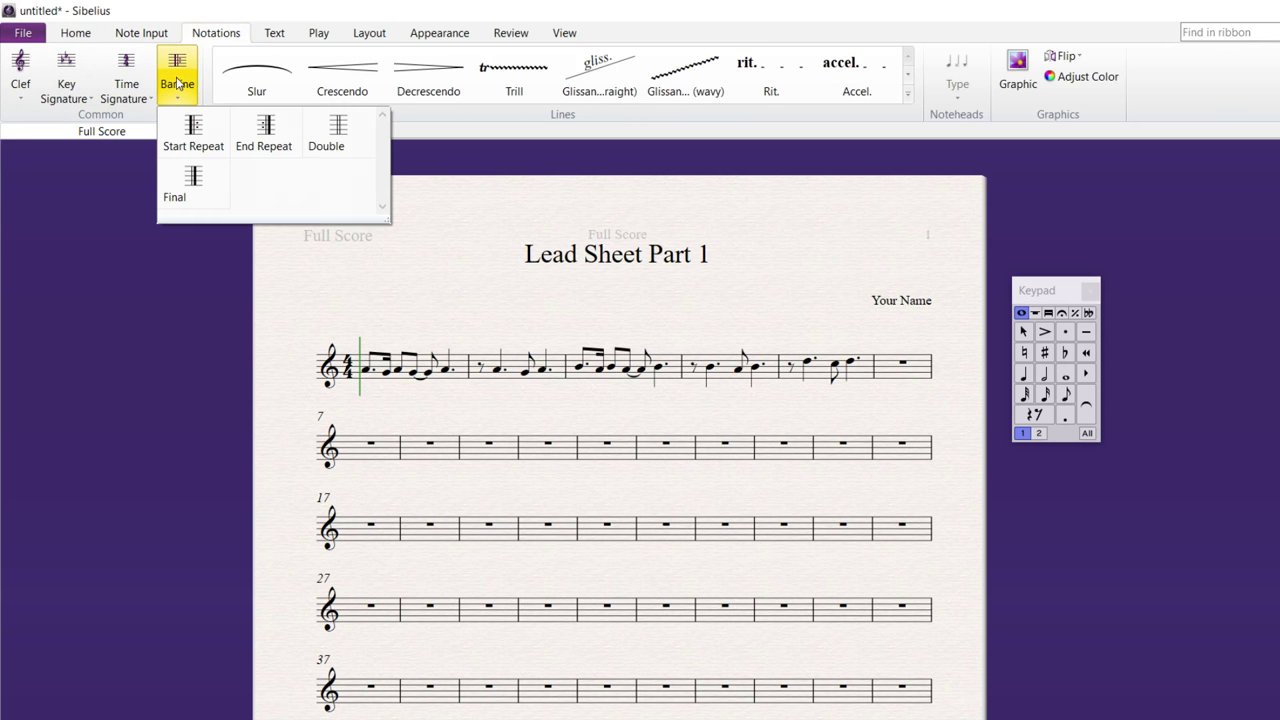
pyautogui.click(197, 138)
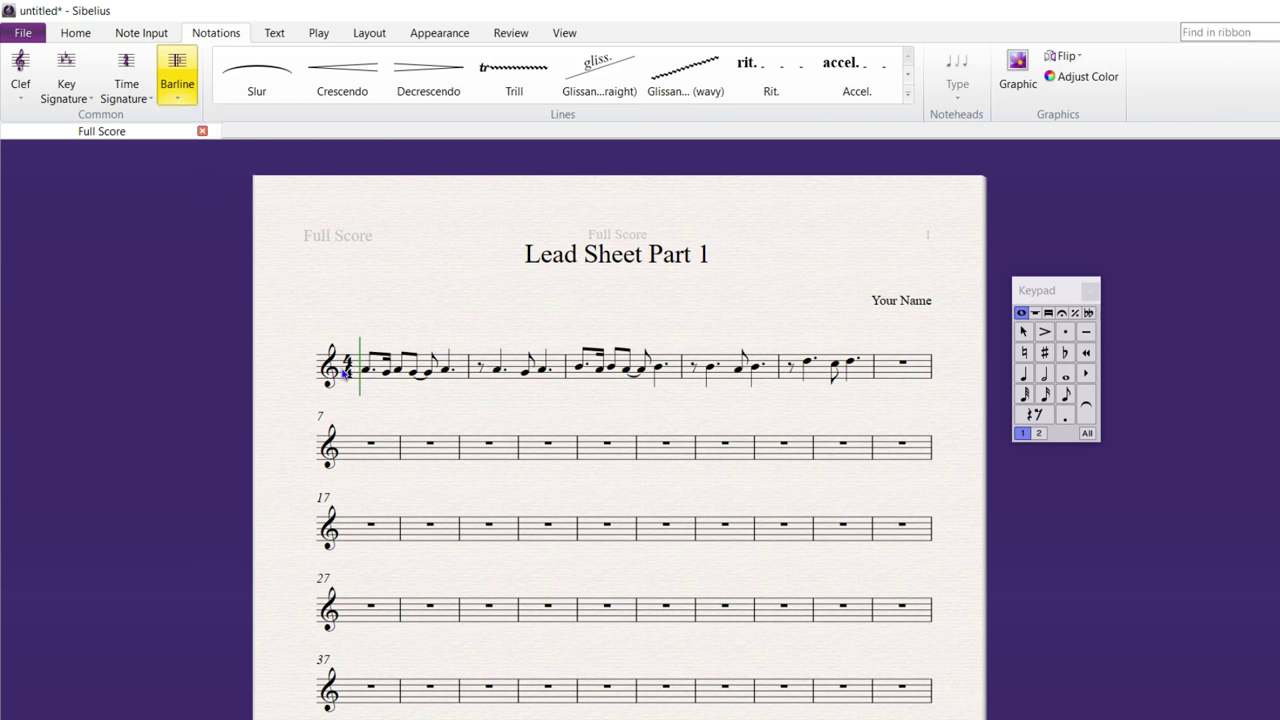
pyautogui.click(346, 372)
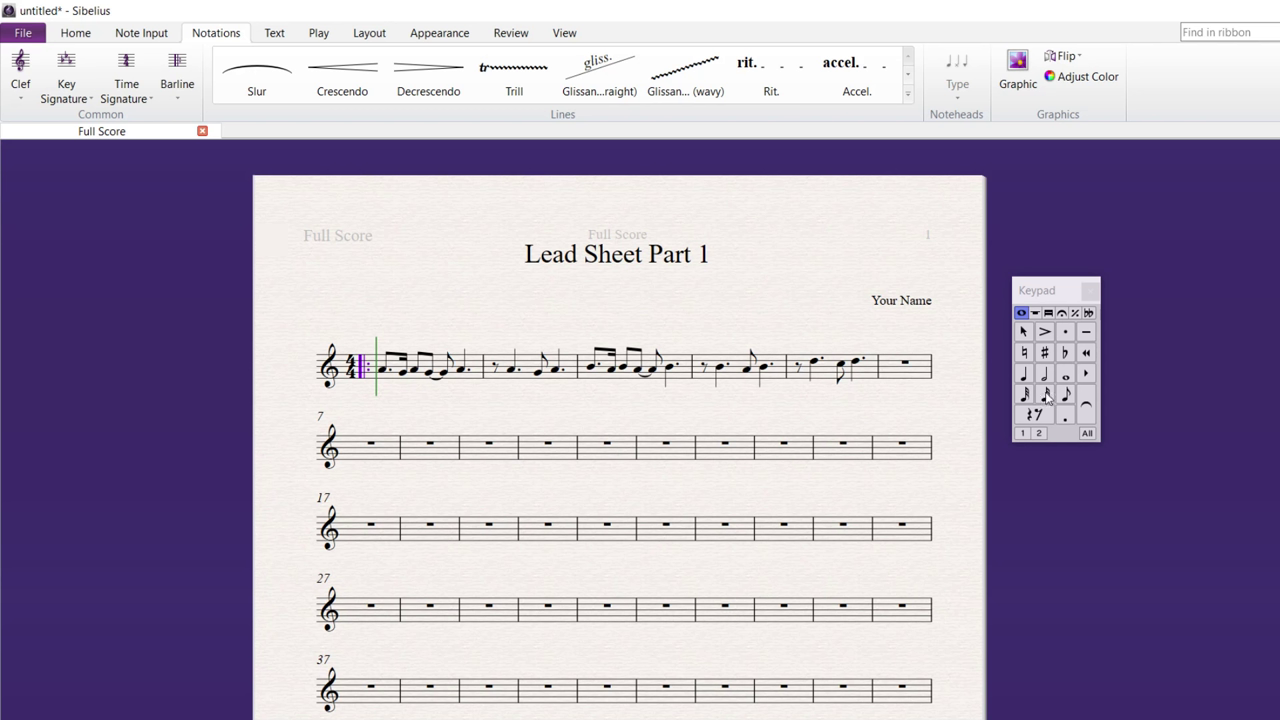
# Drag systems 2, 3 and 4 downward to widen the gaps between systems
pyautogui.click(425, 338)
pyautogui.click(448, 455)
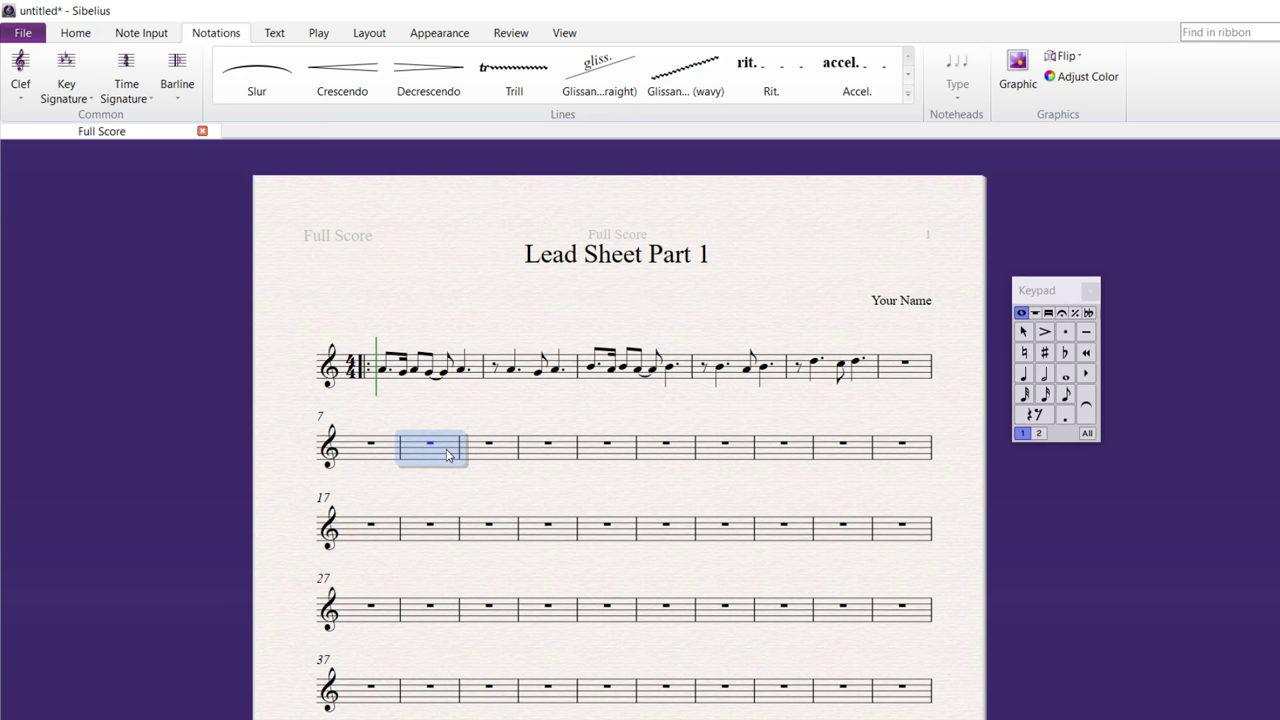
pyautogui.moveTo(448, 455); pyautogui.dragTo(447, 482)
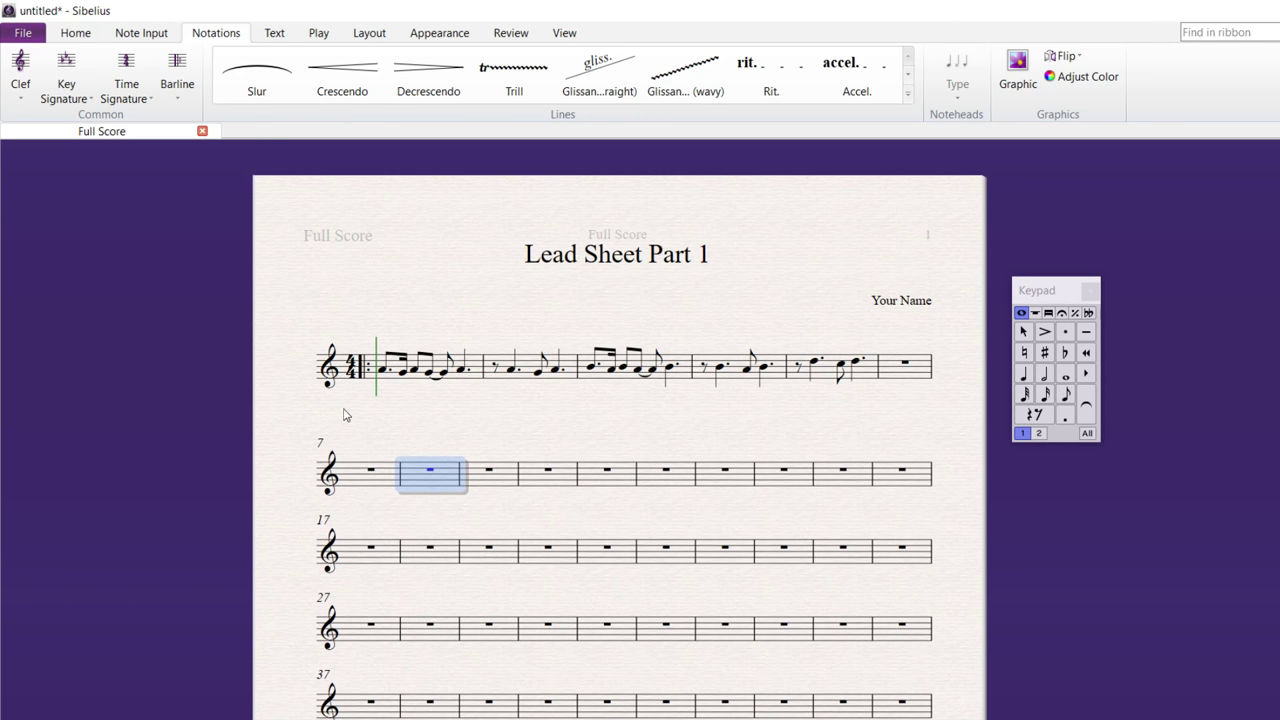
pyautogui.moveTo(537, 556); pyautogui.dragTo(537, 600)
pyautogui.click(537, 674)
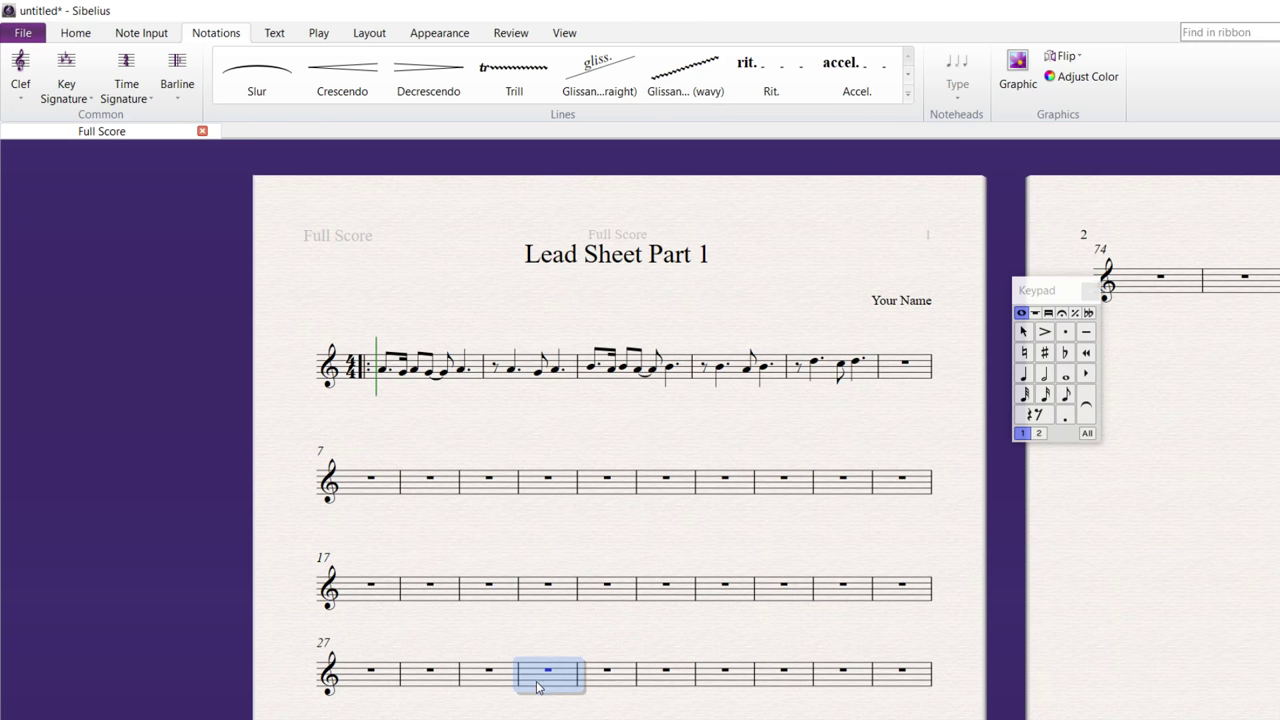
pyautogui.moveTo(537, 674); pyautogui.dragTo(537, 705)
pyautogui.scroll(-2, 754, 543)
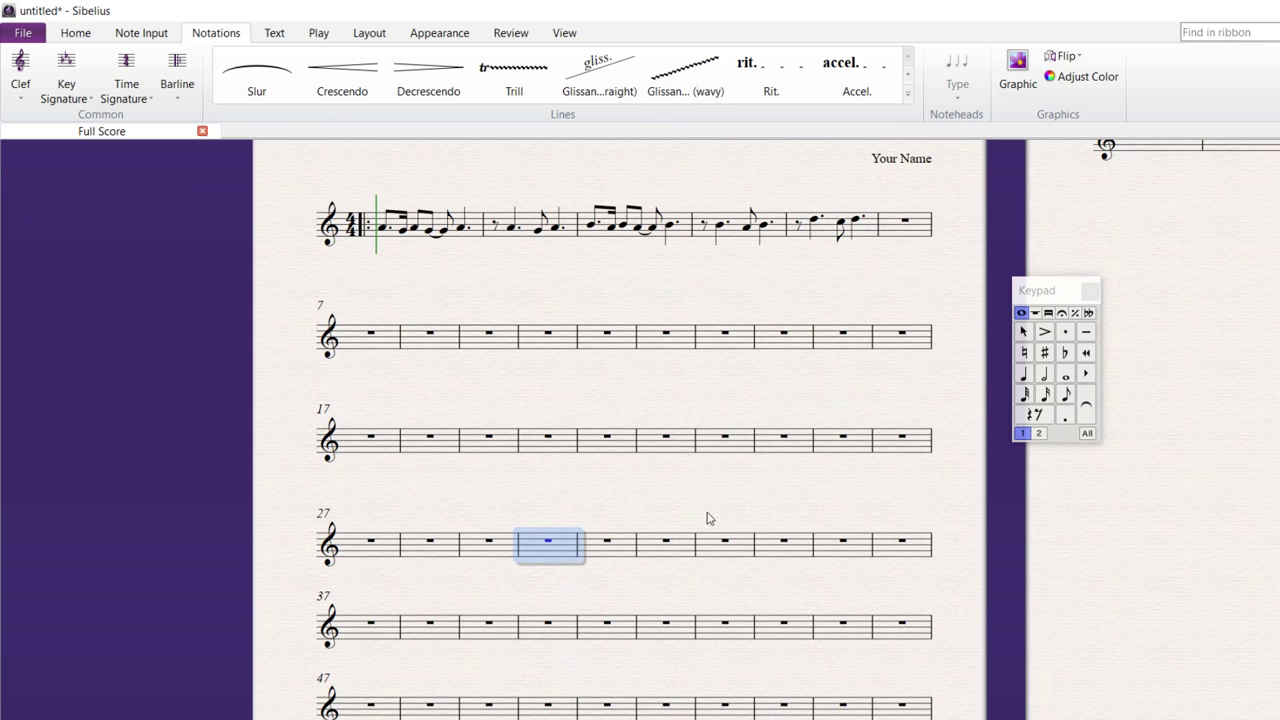
pyautogui.scroll(-1, 596, 505)
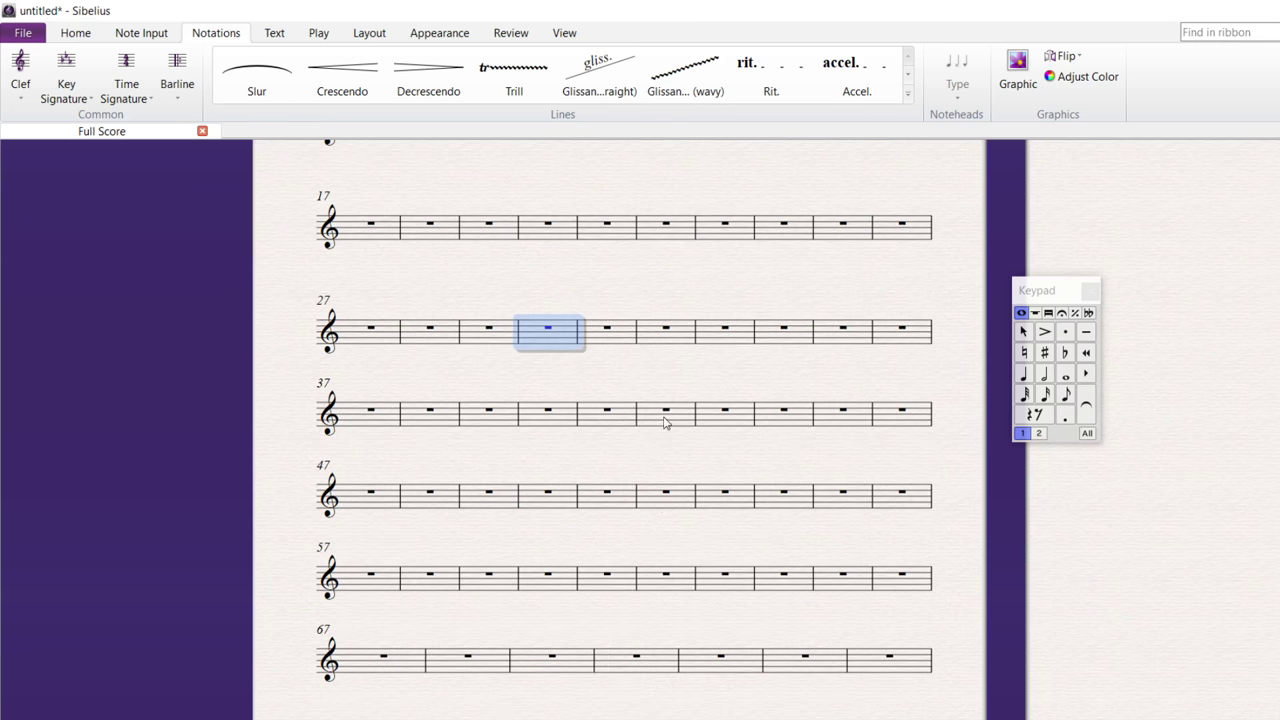
pyautogui.scroll(4, 658, 590)
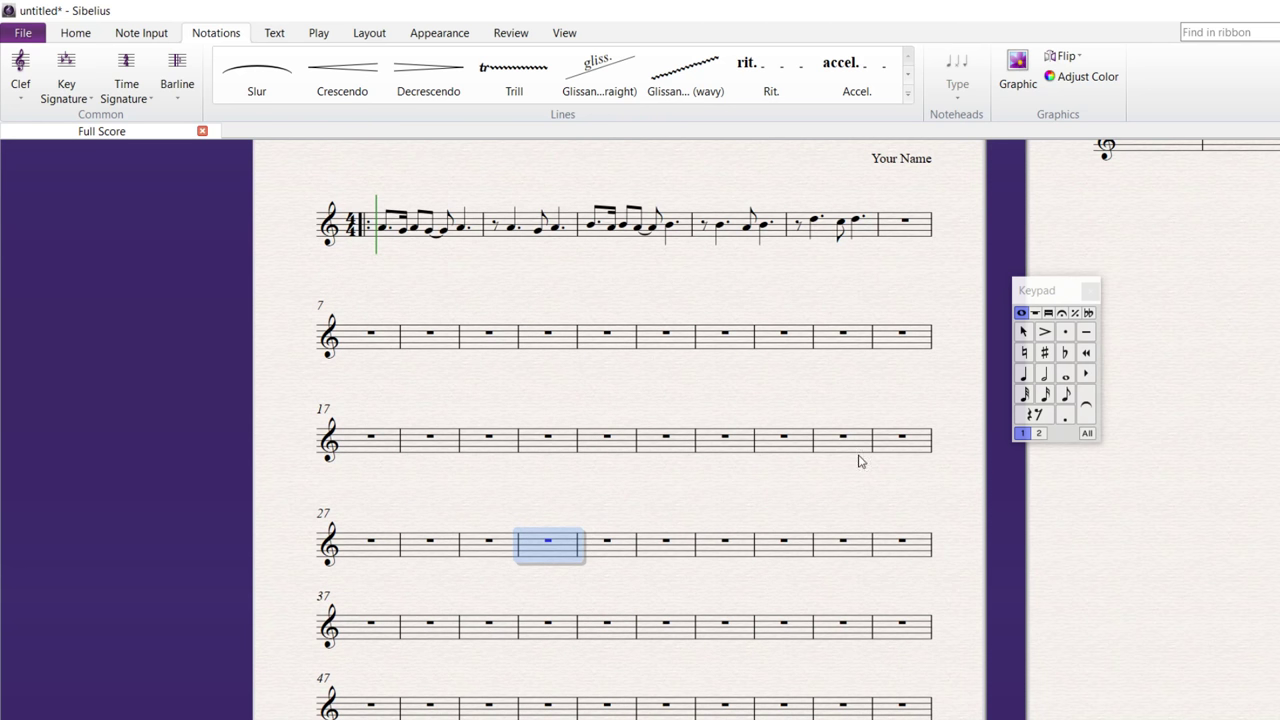
# Select bar 74 through the last bar on page 2, then cancel deleting them
pyautogui.moveTo(1274, 537); pyautogui.dragTo(789, 529)
pyautogui.click(680, 291)
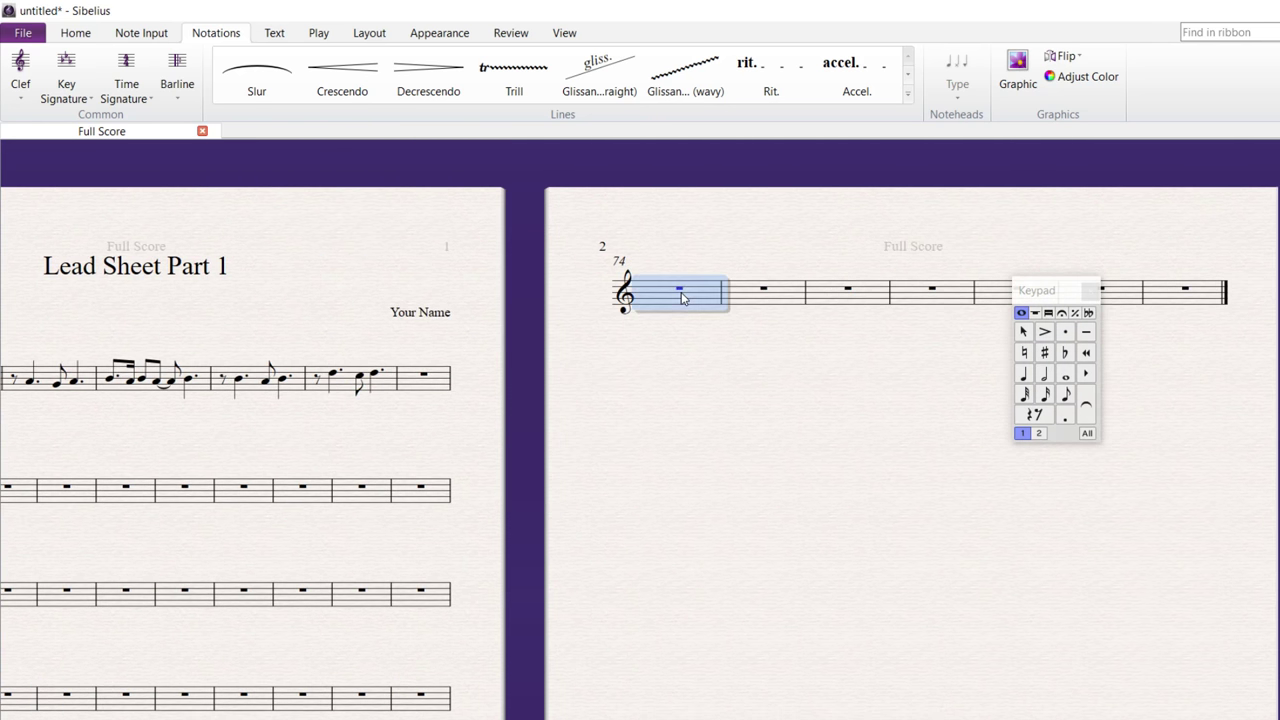
pyautogui.keyDown('shift'); pyautogui.click(1171, 305); pyautogui.keyUp('shift')
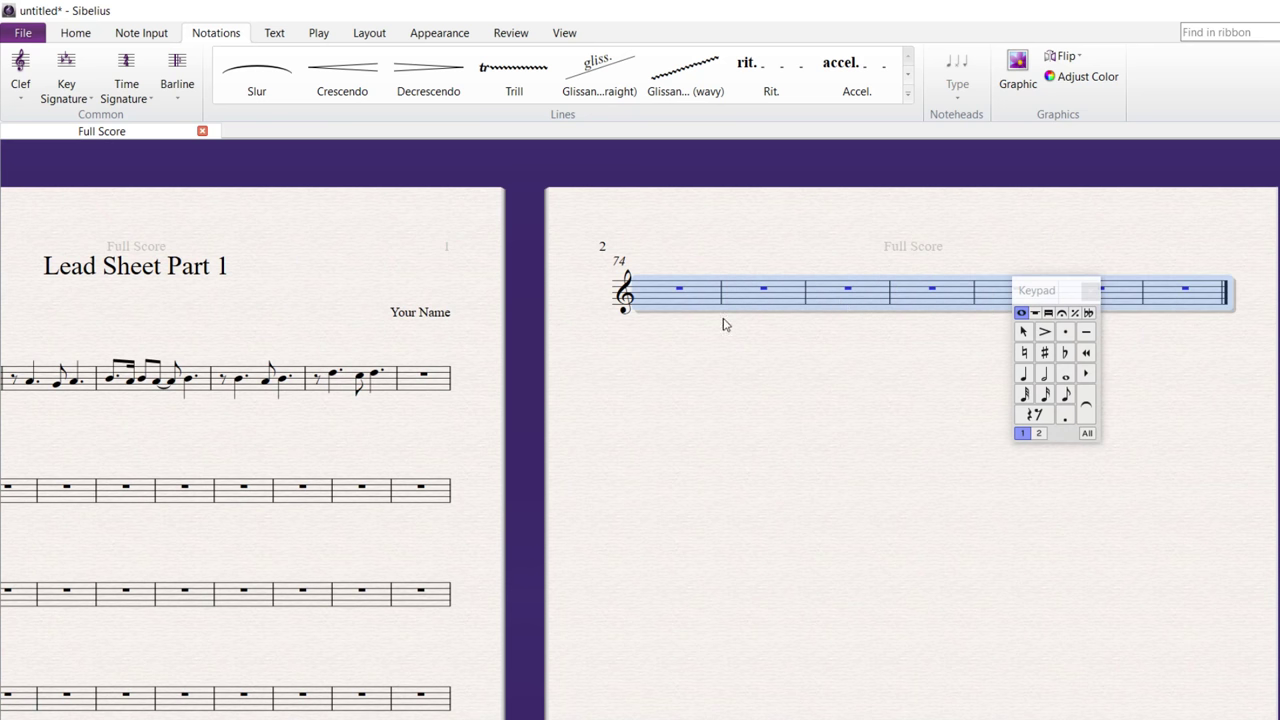
pyautogui.hotkey('ctrl', 'BackSpace')
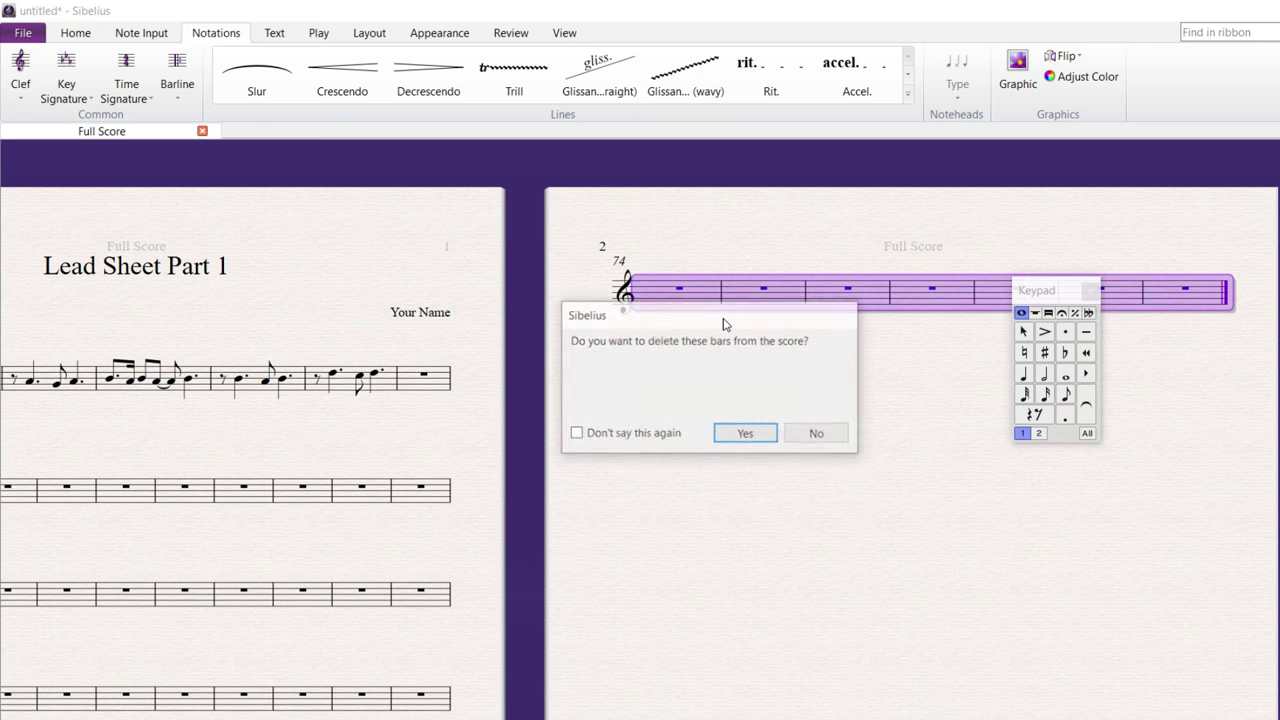
pyautogui.click(816, 436)
pyautogui.click(670, 255)
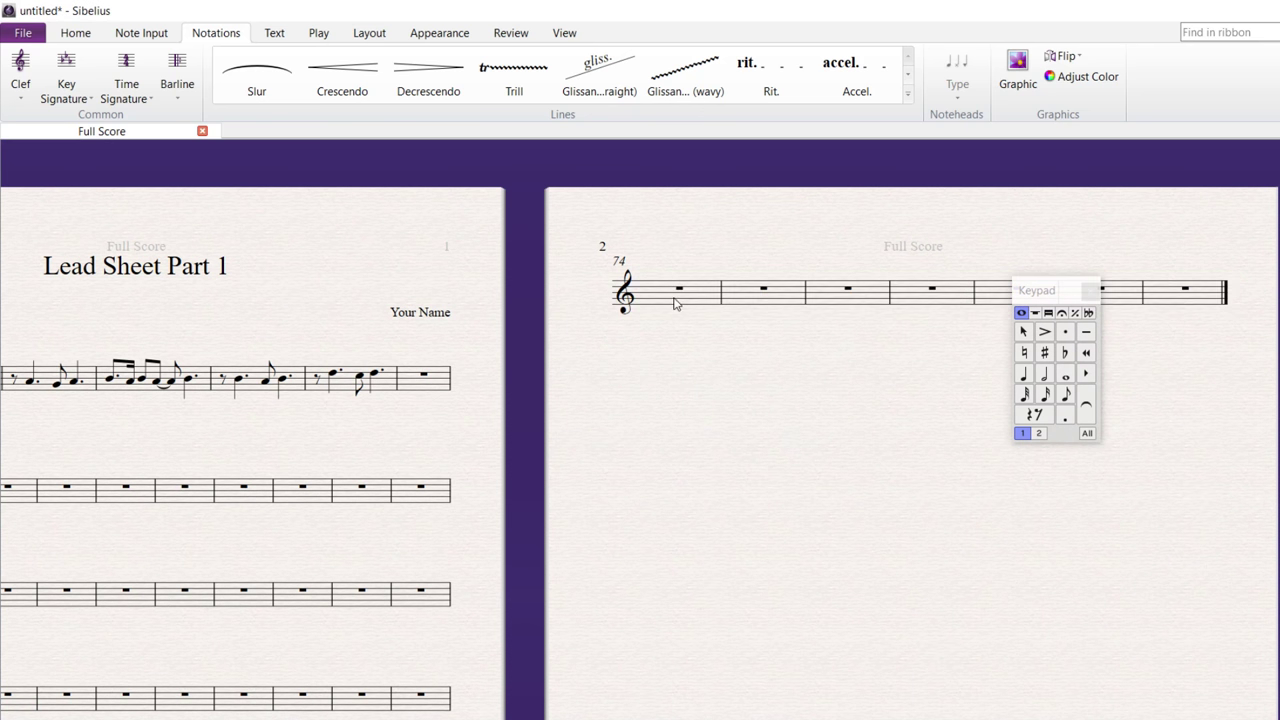
# Delete all bars from page 2's first bar to the final bar, confirming the prompt
pyautogui.click(643, 287)
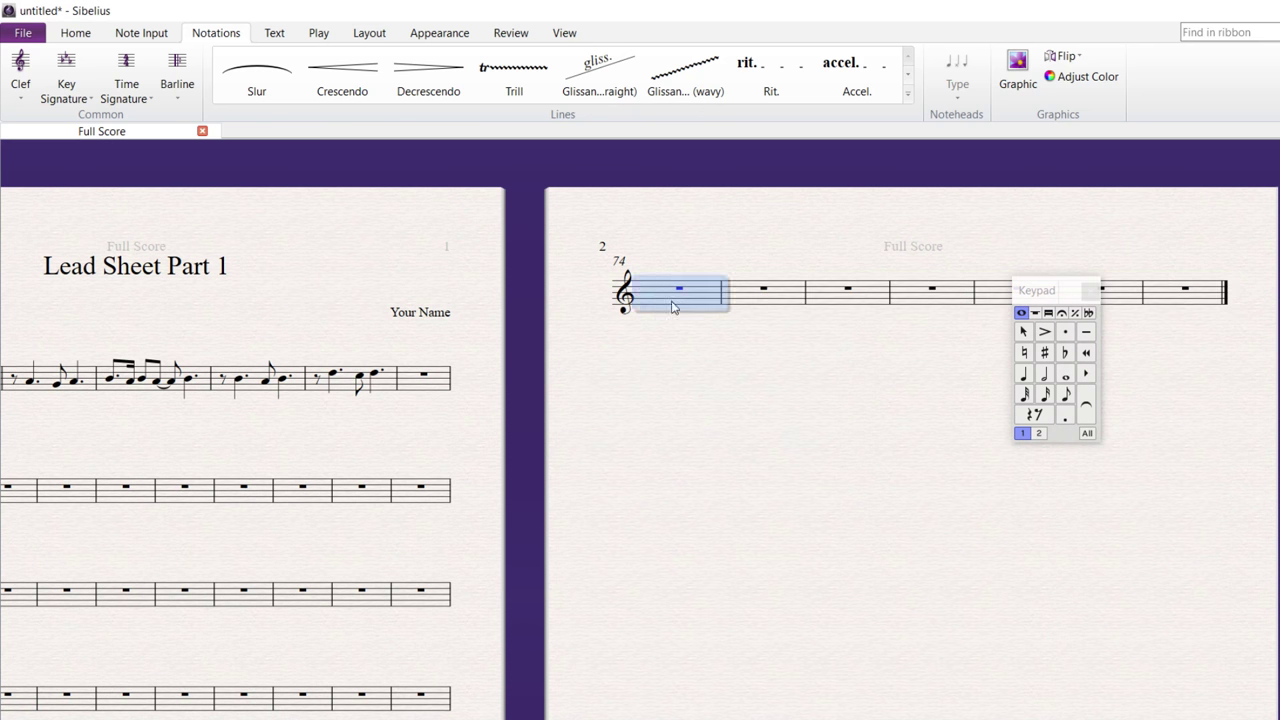
pyautogui.keyDown('shift'); pyautogui.click(1195, 293); pyautogui.keyUp('shift')
pyautogui.scroll(2, 1193, 297)
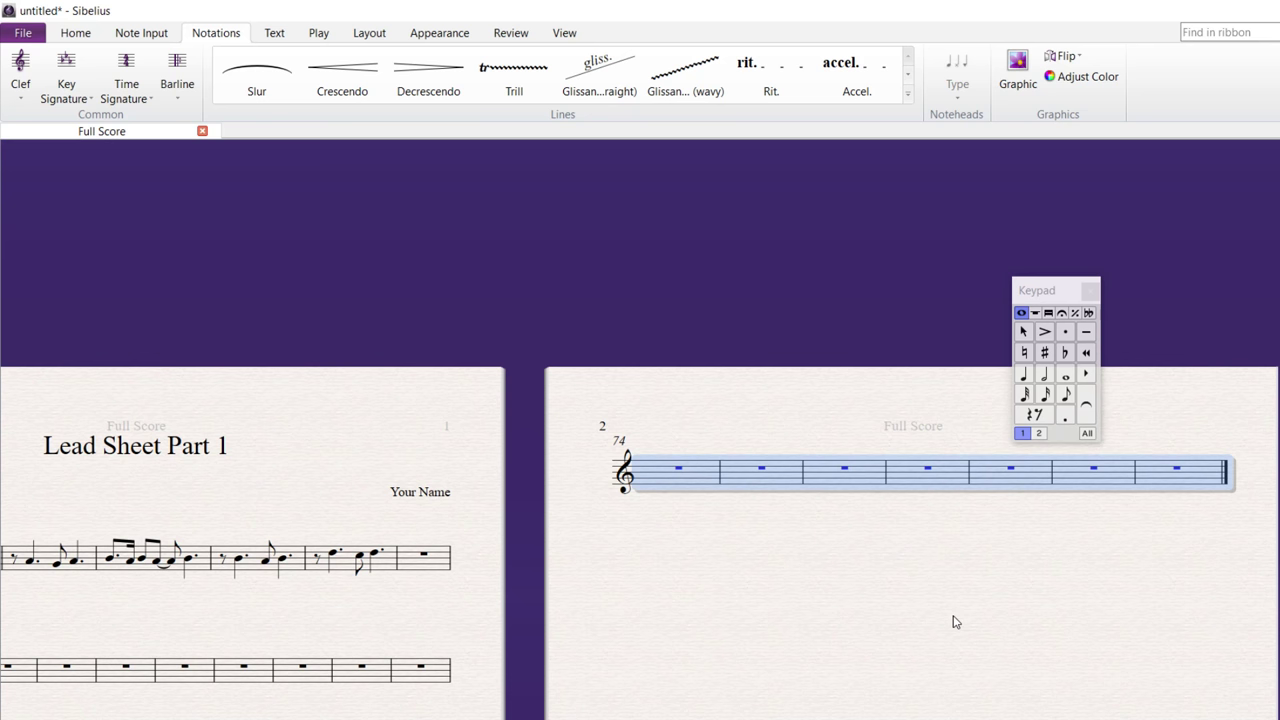
pyautogui.hotkey('ctrl', 'BackSpace')
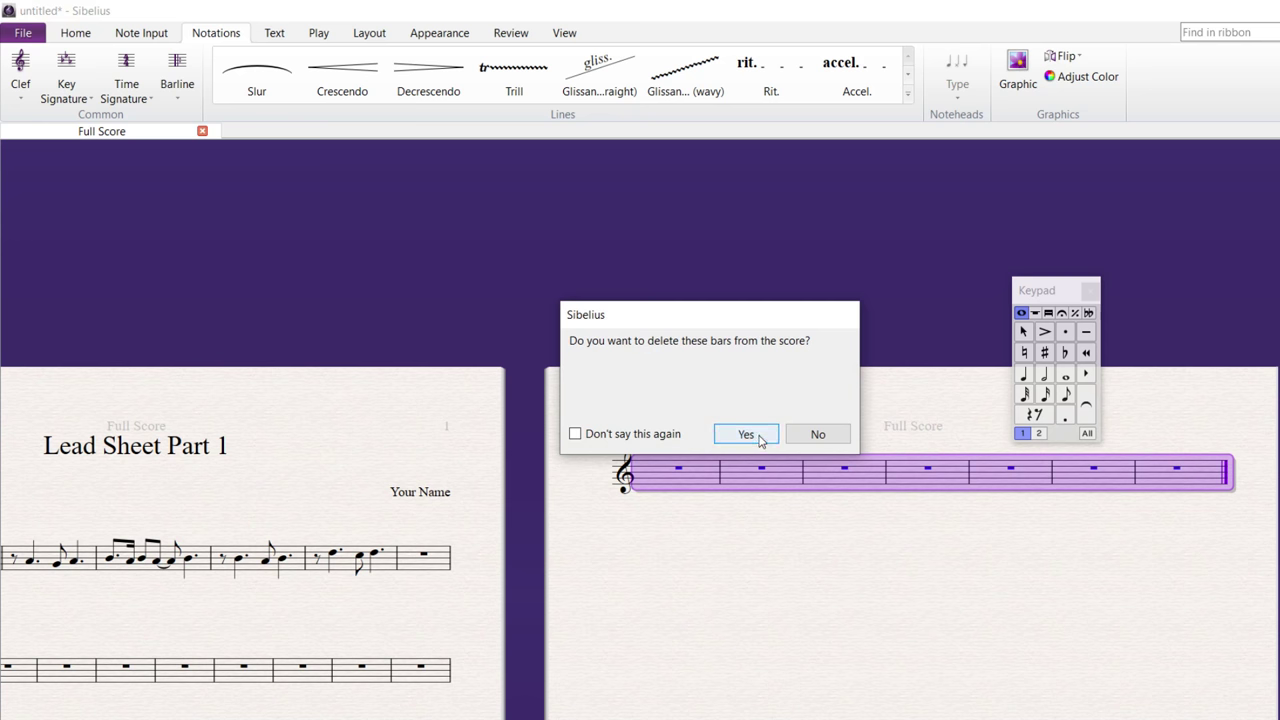
pyautogui.click(768, 438)
pyautogui.moveTo(471, 497); pyautogui.dragTo(714, 66)
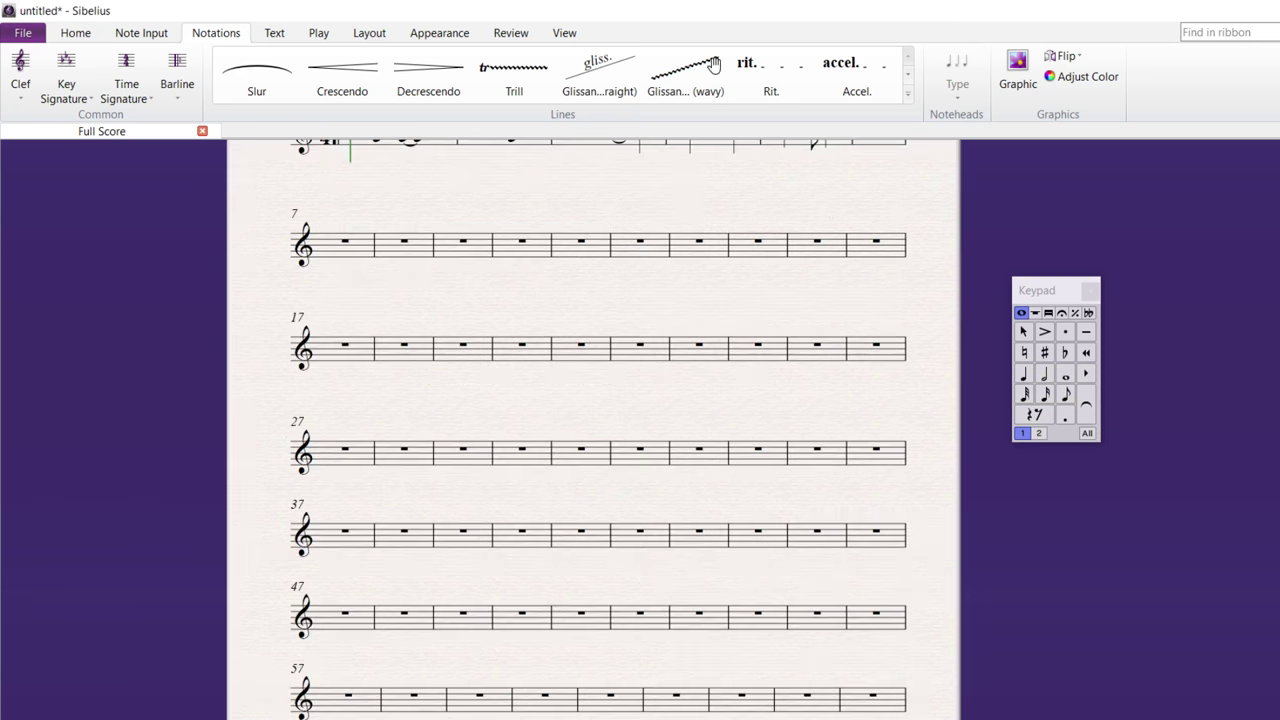
pyautogui.moveTo(734, 443); pyautogui.dragTo(600, 537)
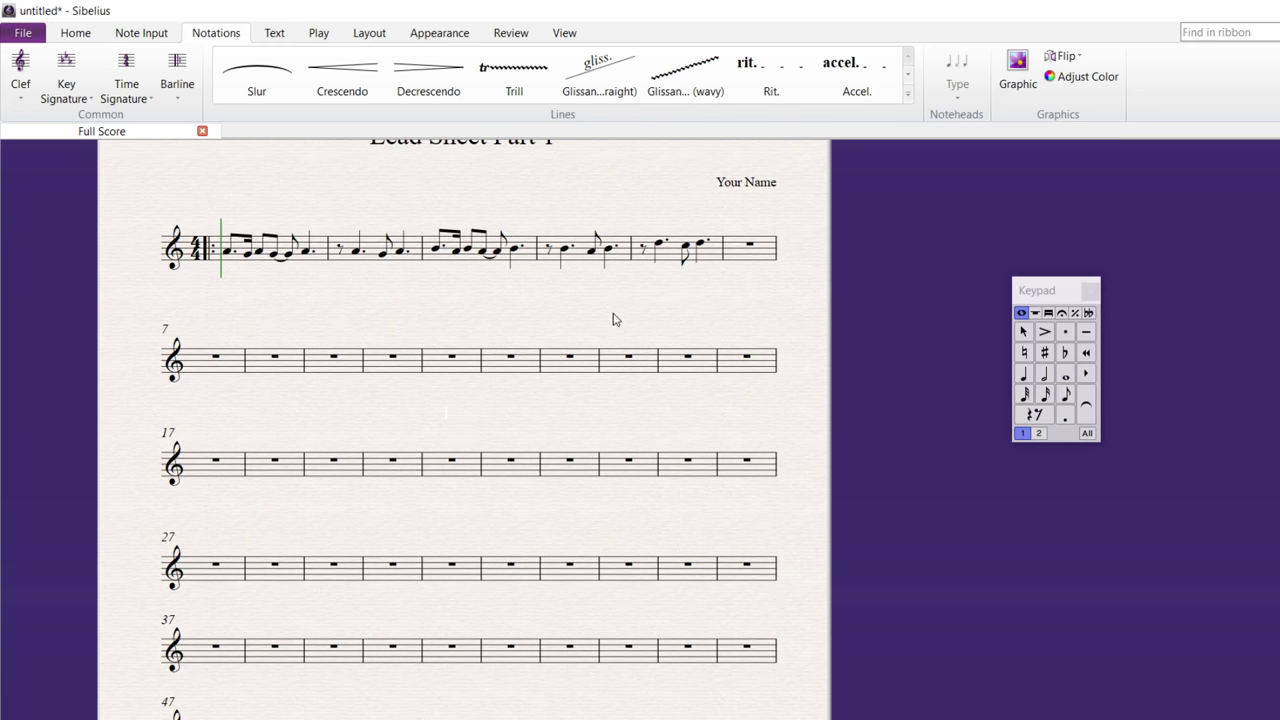
pyautogui.moveTo(416, 315); pyautogui.dragTo(366, 374)
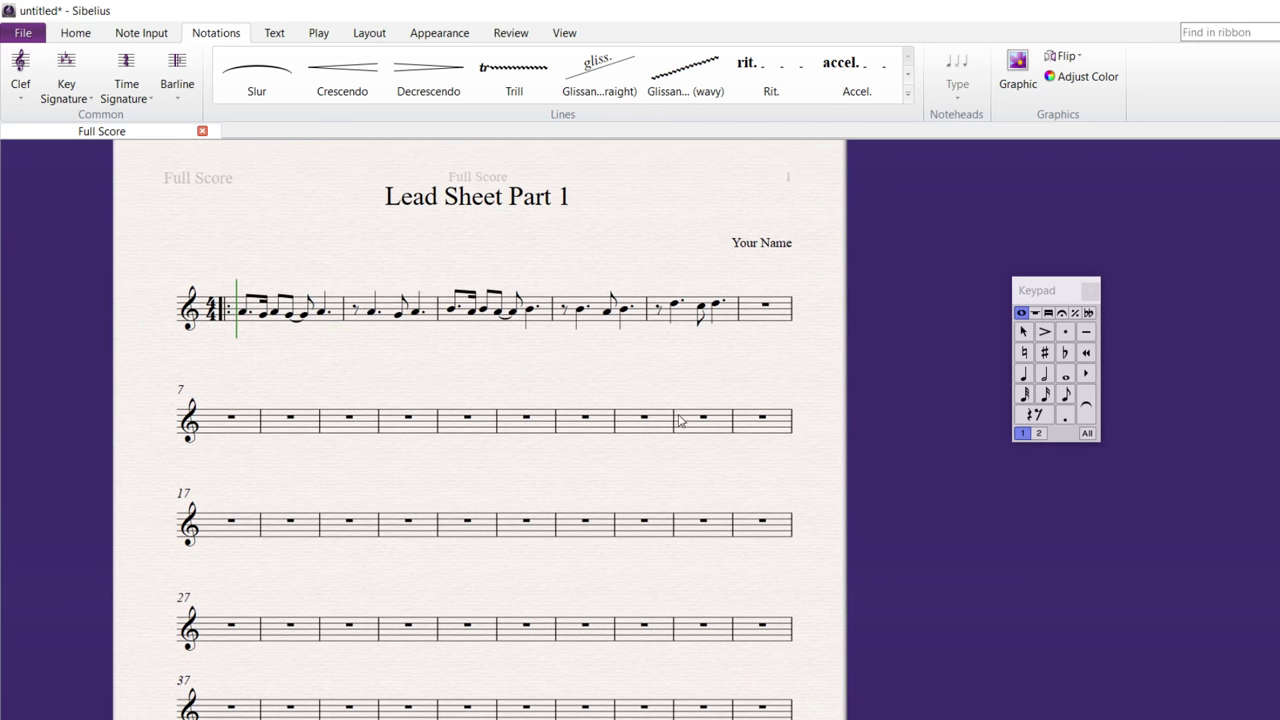
# Switch on Lyrics line 1 entry from the Text tab's Lyrics menu
pyautogui.click(273, 32)
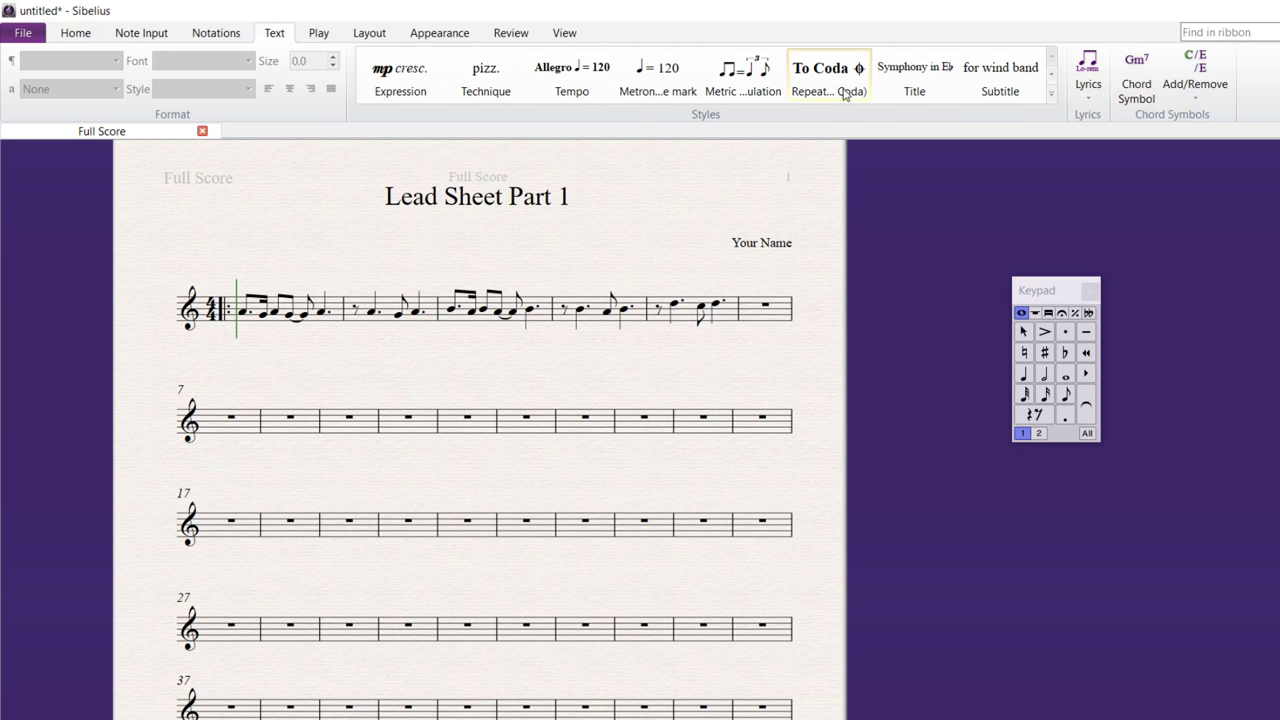
pyautogui.click(1051, 93)
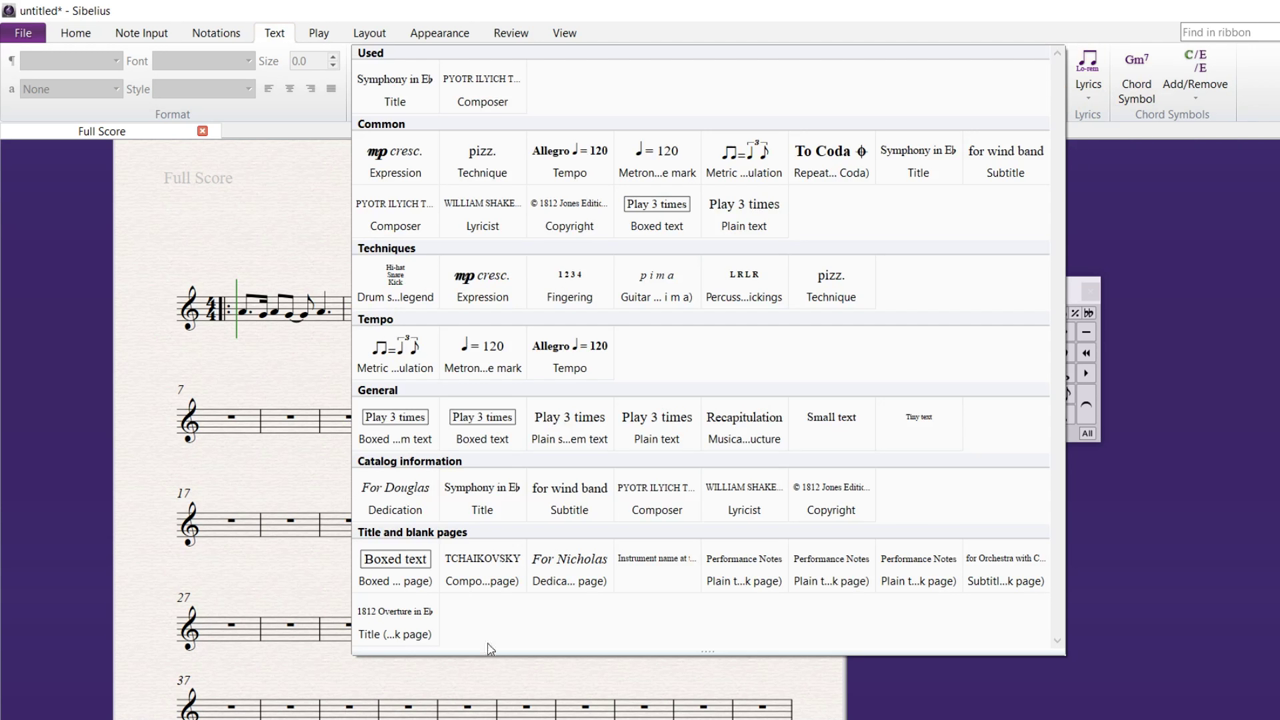
pyautogui.click(1080, 30)
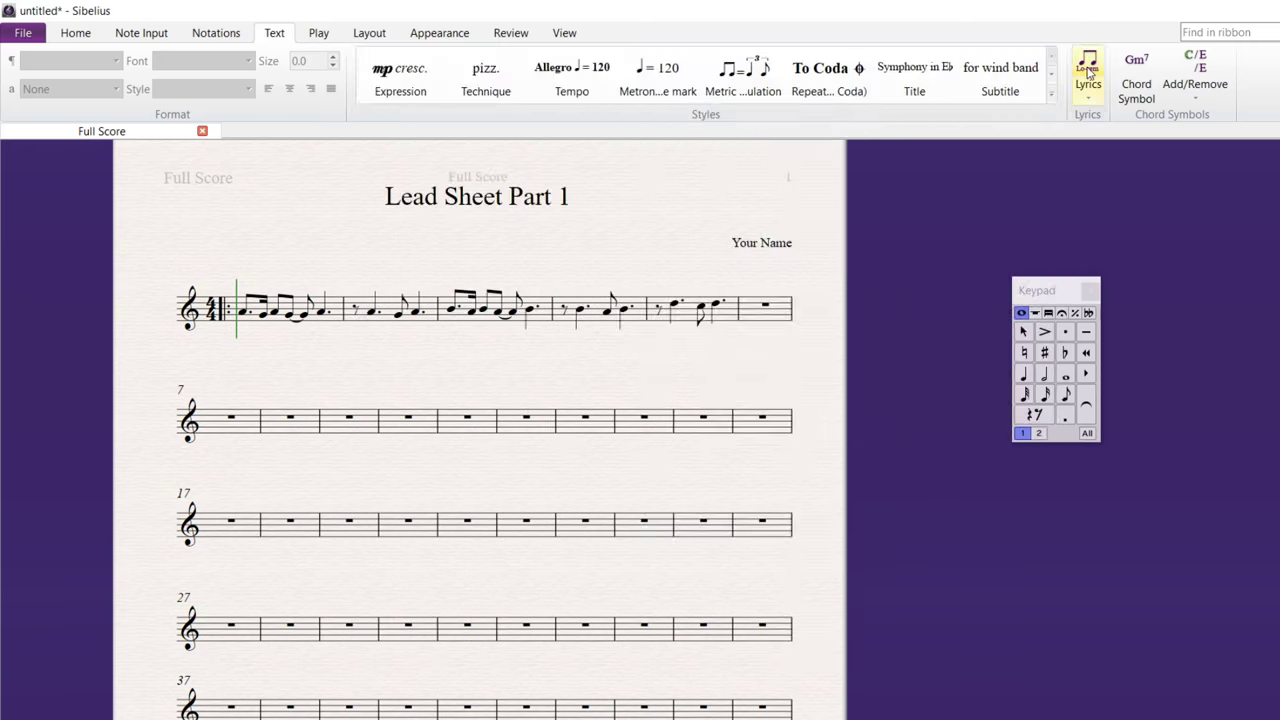
pyautogui.click(1088, 78)
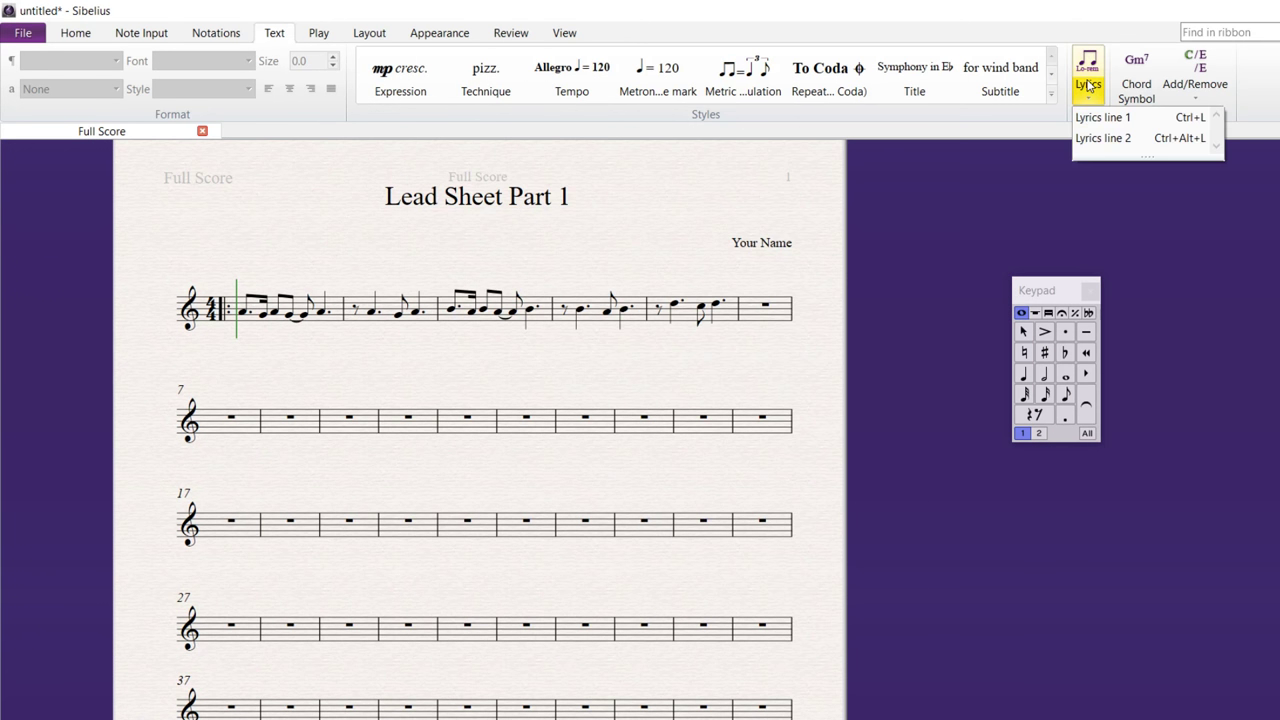
pyautogui.click(1128, 118)
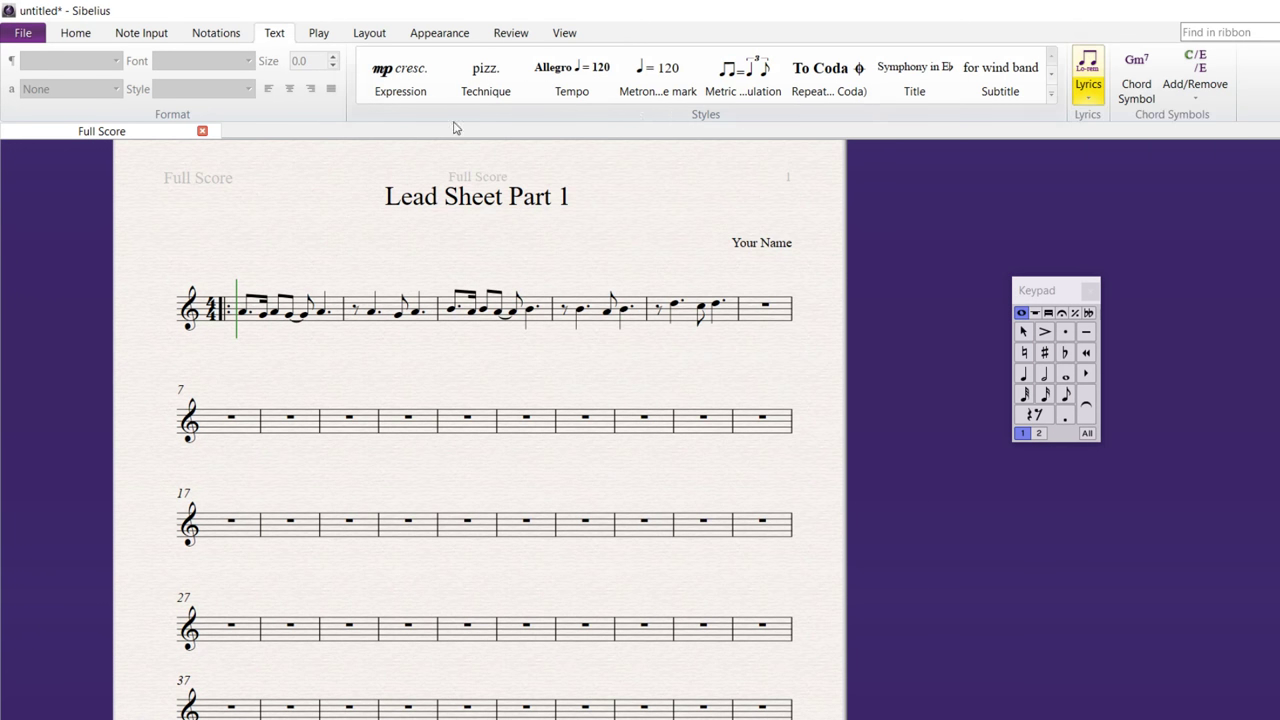
# Type 'Cig-a-rette hold-er' syllable by syllable under bar 1's first notes
pyautogui.click(241, 337)
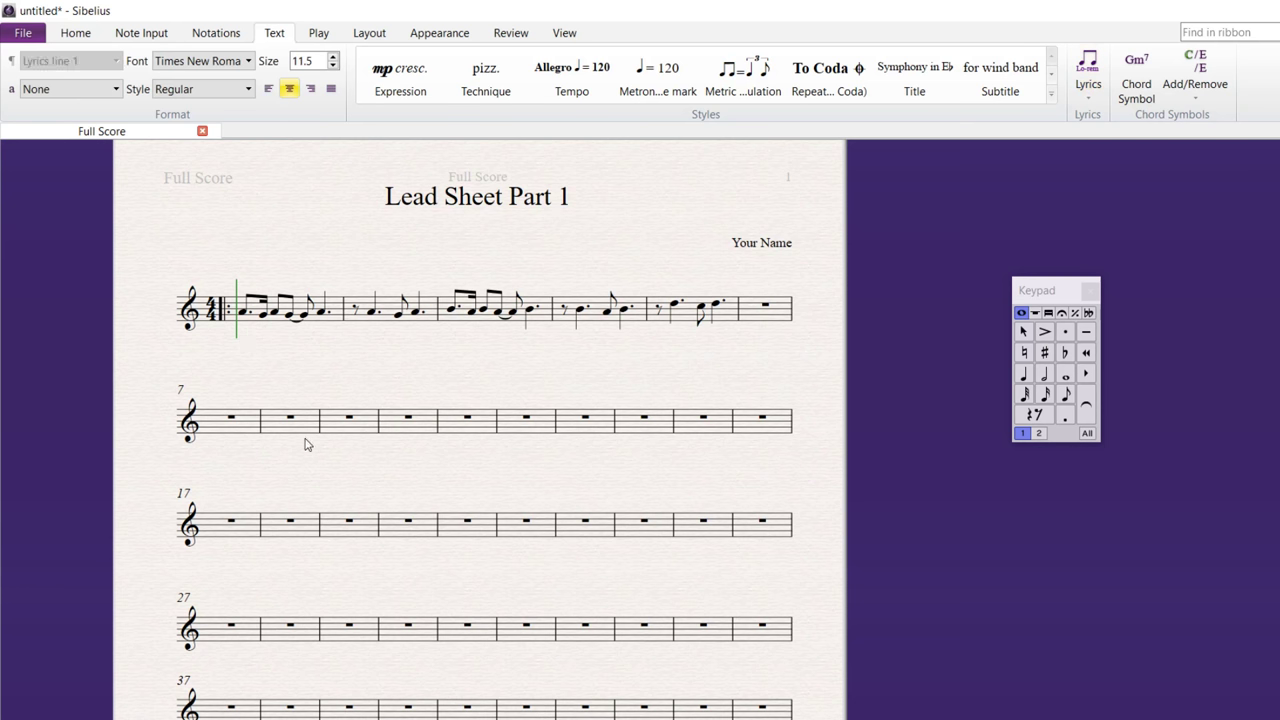
pyautogui.write('Cig')
pyautogui.write('-')
pyautogui.write('a-rette')
pyautogui.press('space')
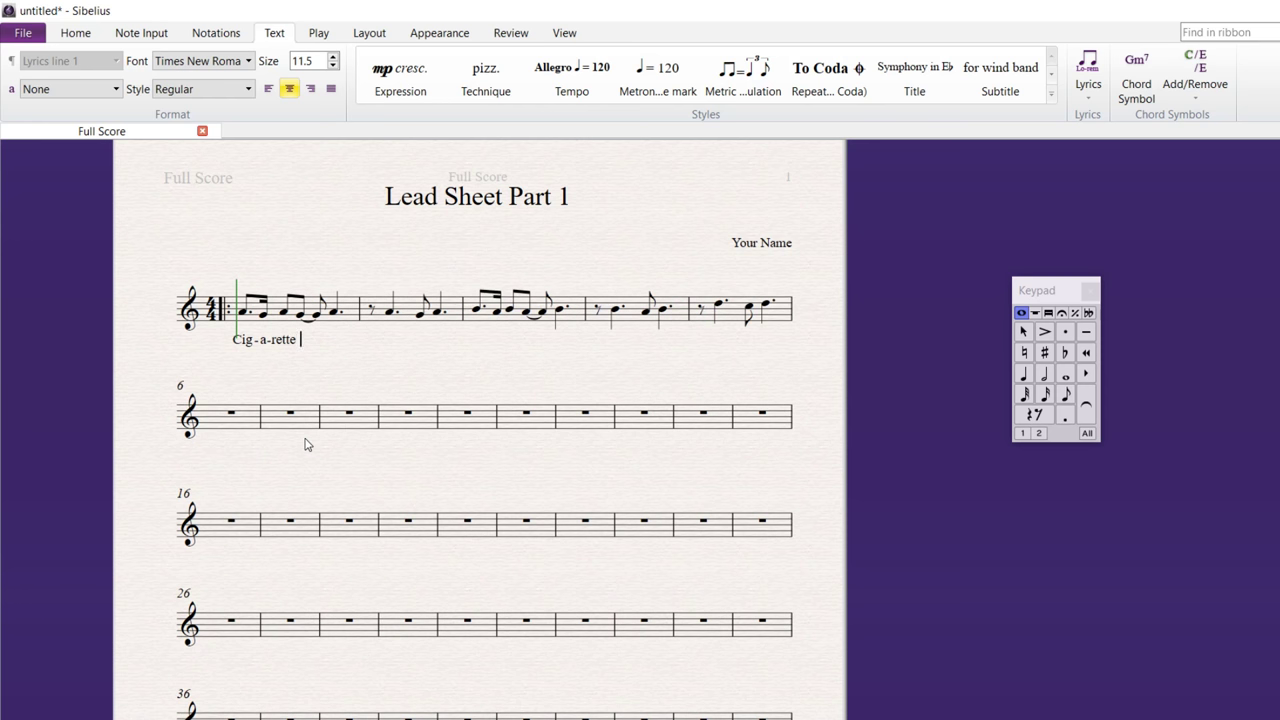
pyautogui.write('hold')
pyautogui.press('space')
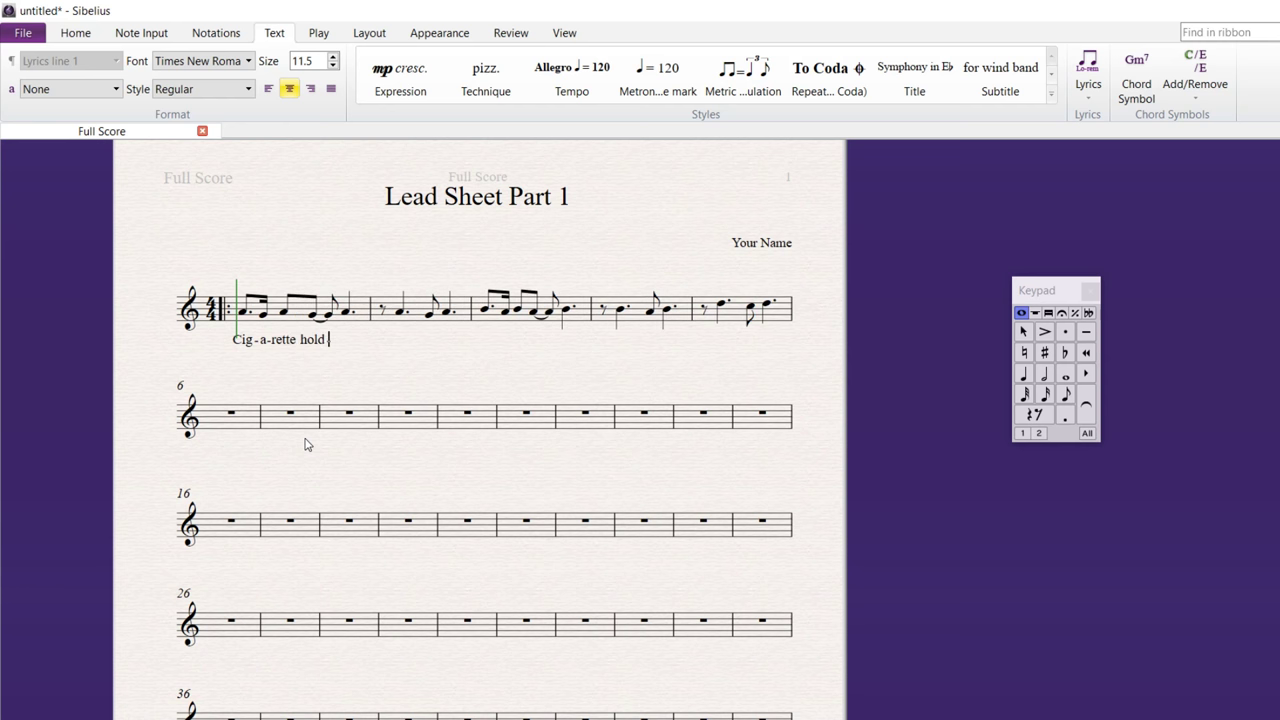
pyautogui.write('-')
pyautogui.write('er')
pyautogui.press('space')
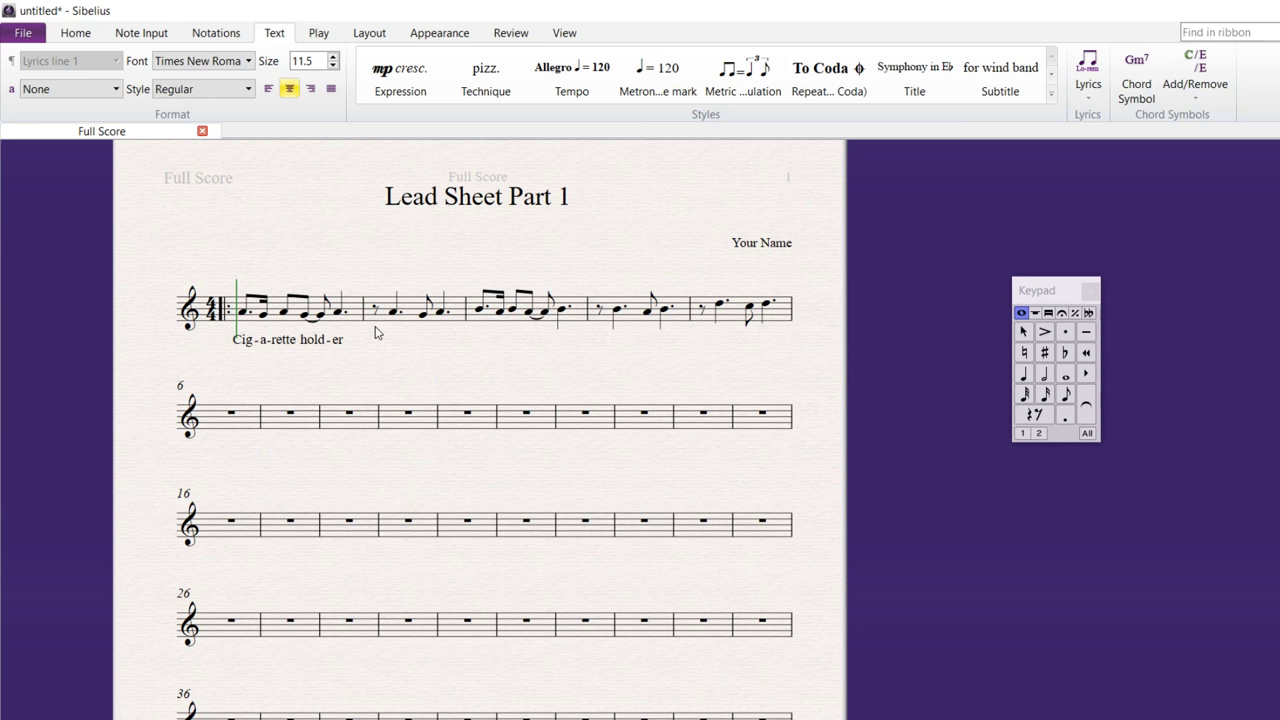
# Reselect 'er' and continue the first lyric line with 'which wigs me o-ver'
pyautogui.press('Escape')
pyautogui.click(342, 342)
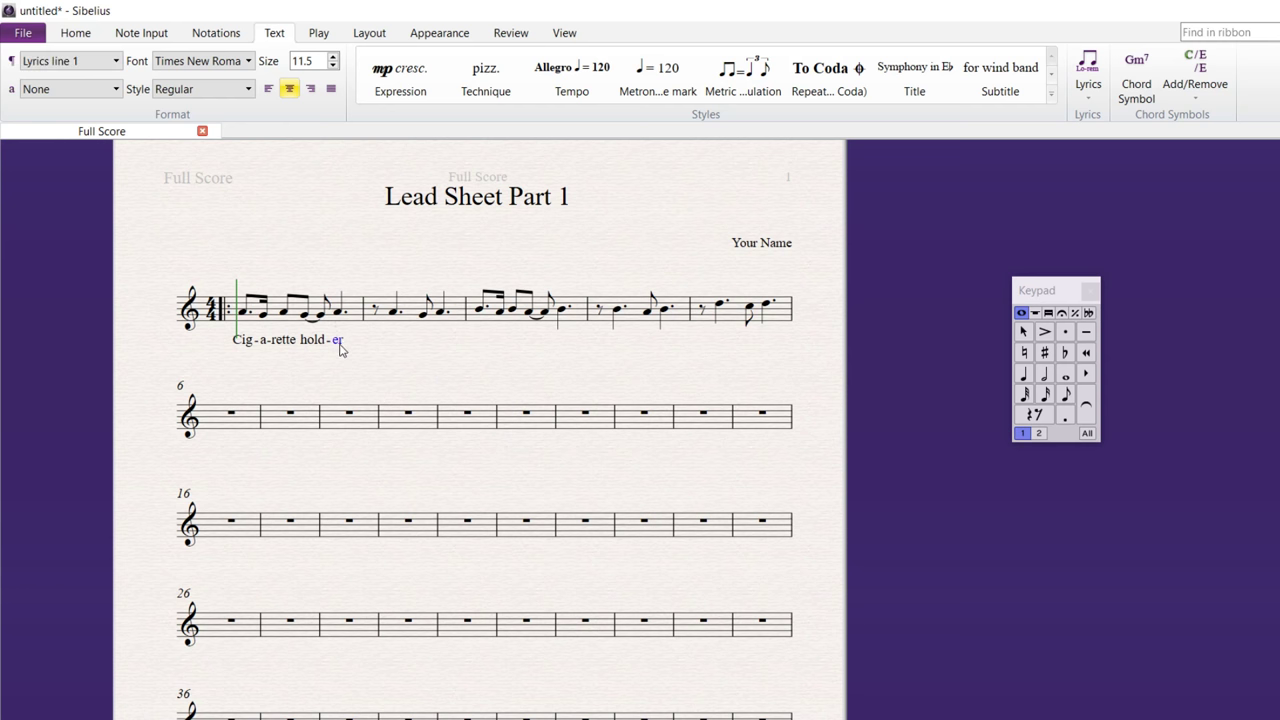
pyautogui.press('Escape')
pyautogui.click(342, 342)
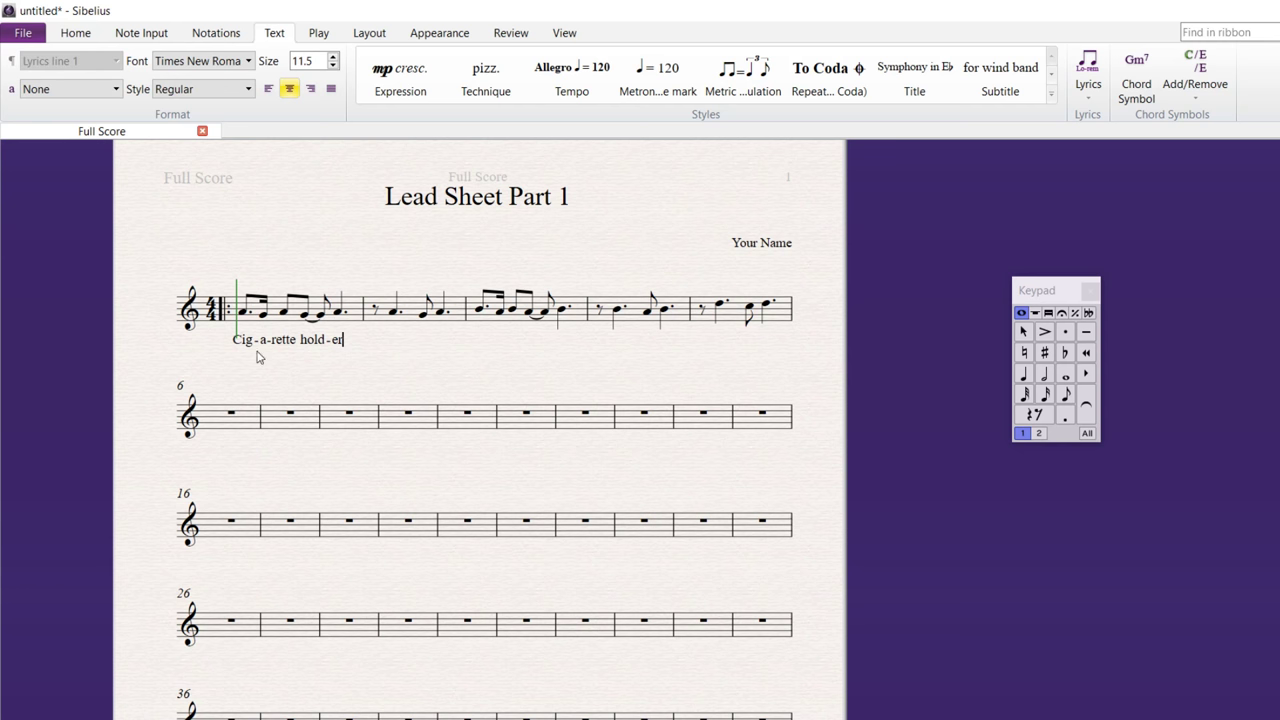
pyautogui.press('Escape')
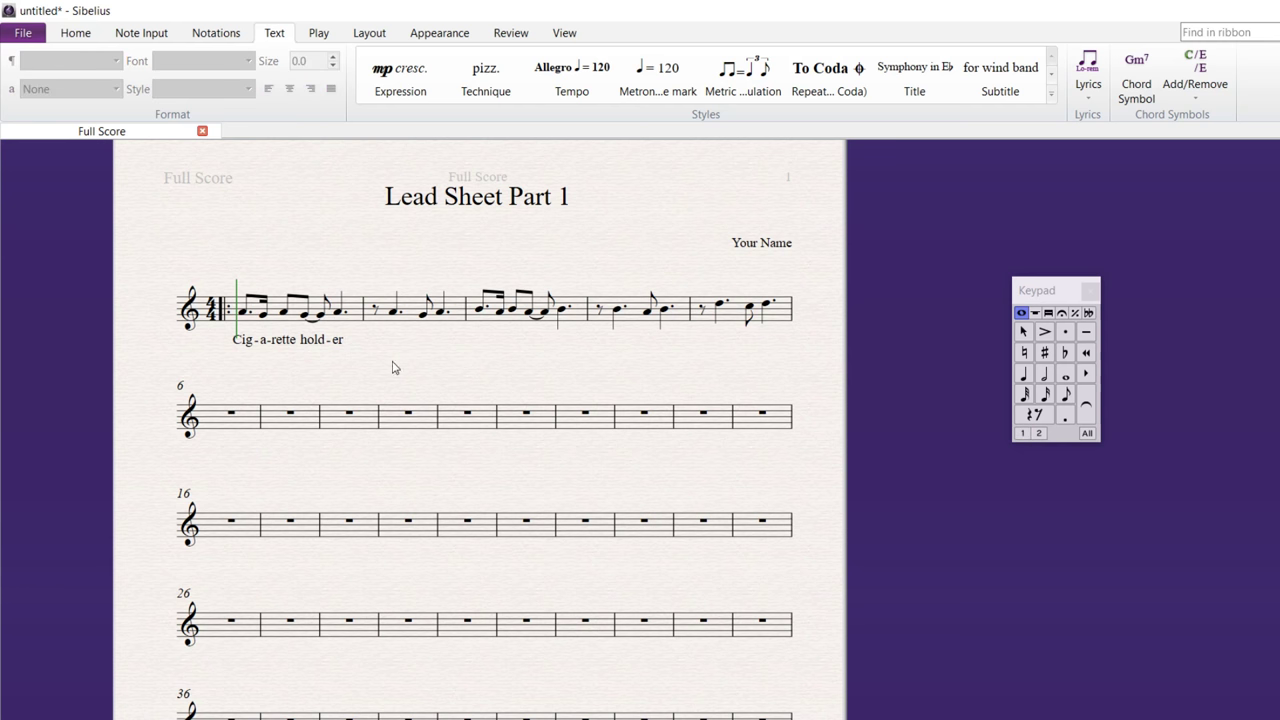
pyautogui.click(340, 343)
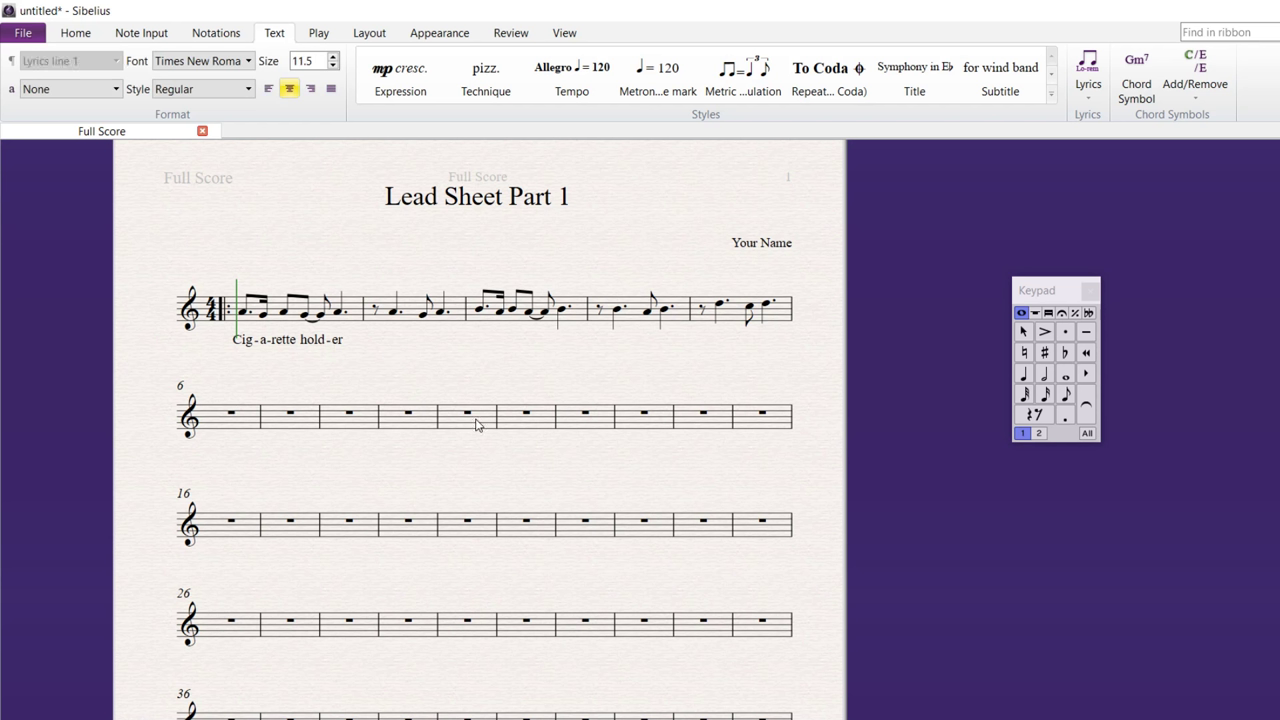
pyautogui.press('space')
pyautogui.write('which')
pyautogui.press('space')
pyautogui.write('wigsme')
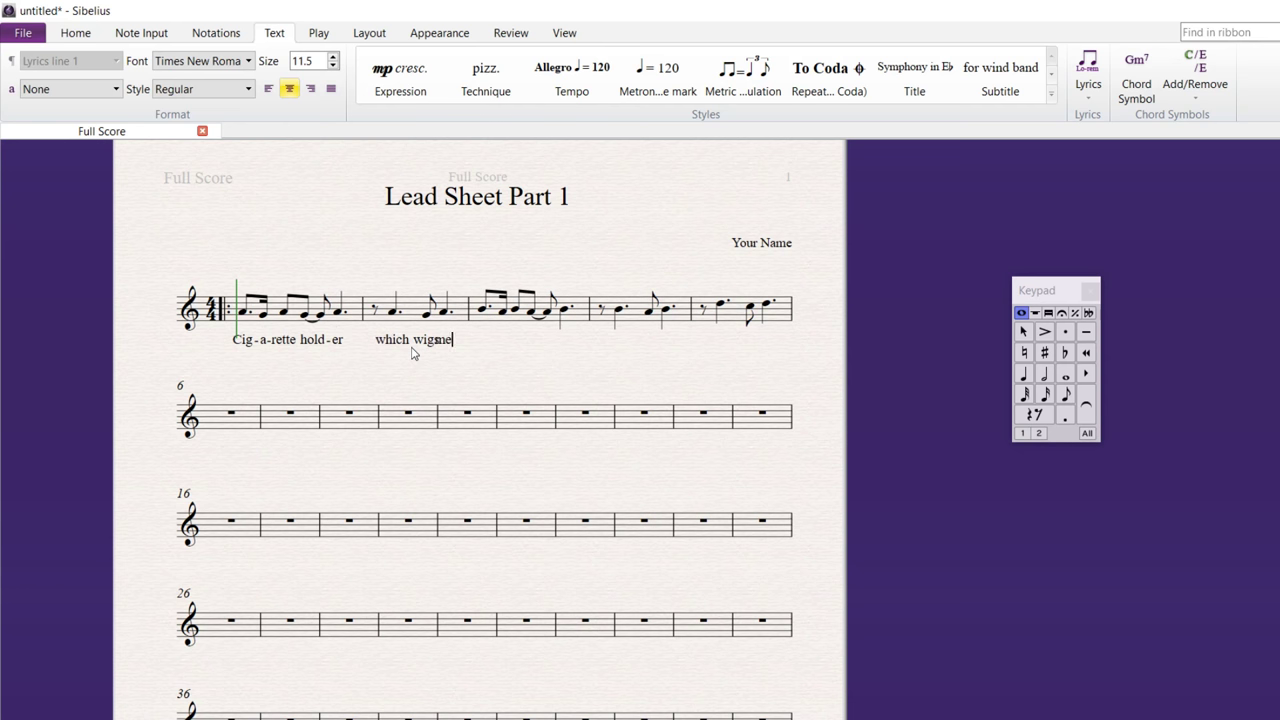
pyautogui.press('space')
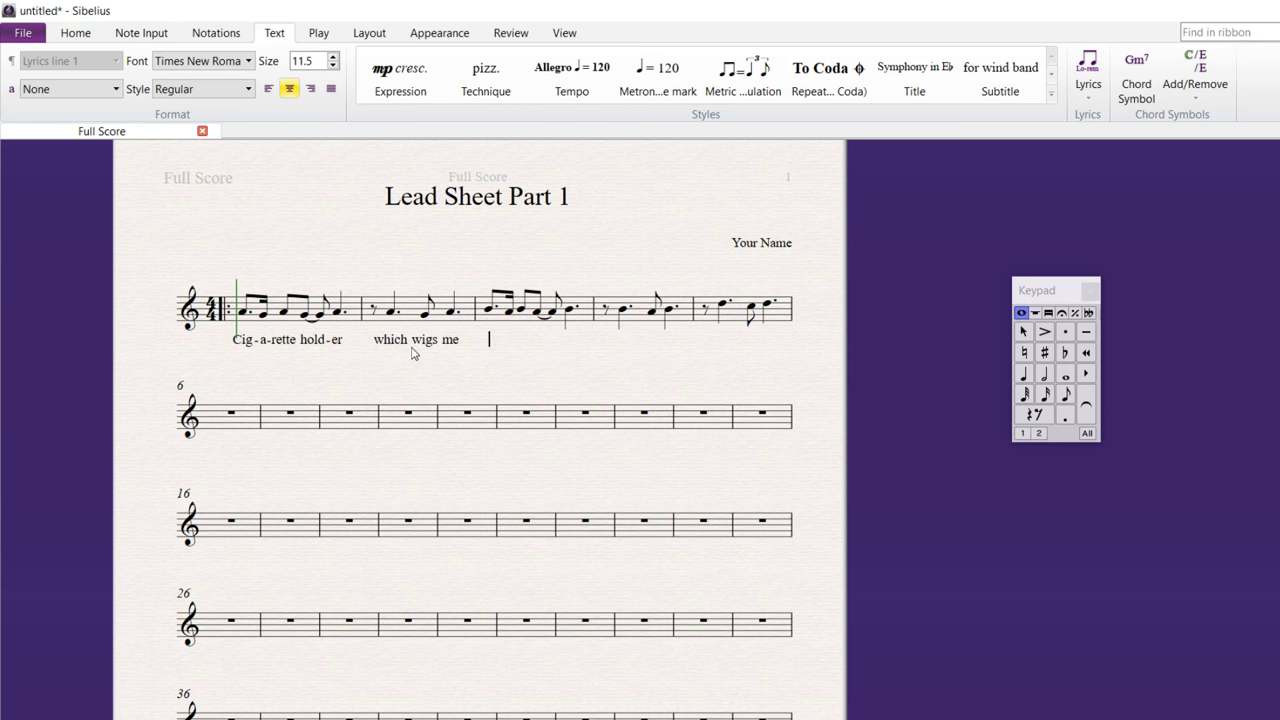
pyautogui.write('o -ver')
pyautogui.press('space')
# Add 'her should-er she digs me', fixing a typo, and finish lyric entry
pyautogui.write('hersh')
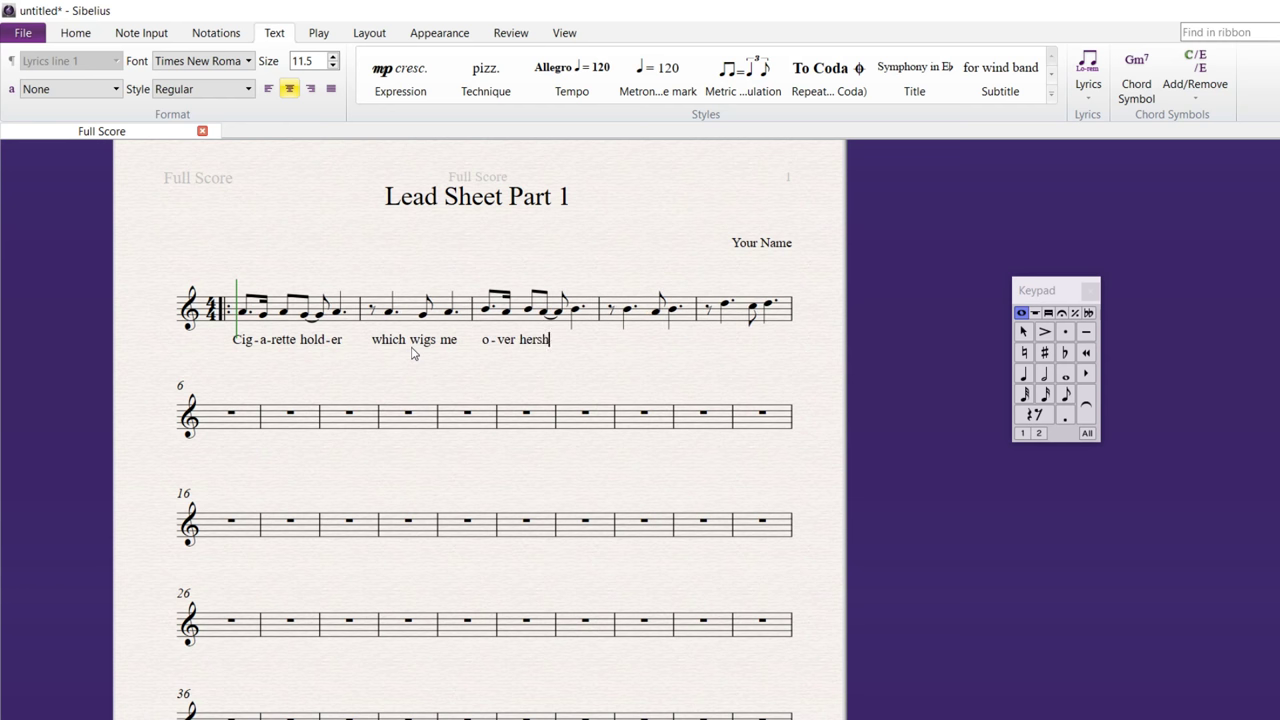
pyautogui.press('BackSpace')
pyautogui.press('BackSpace')
pyautogui.press('space')
pyautogui.write('should')
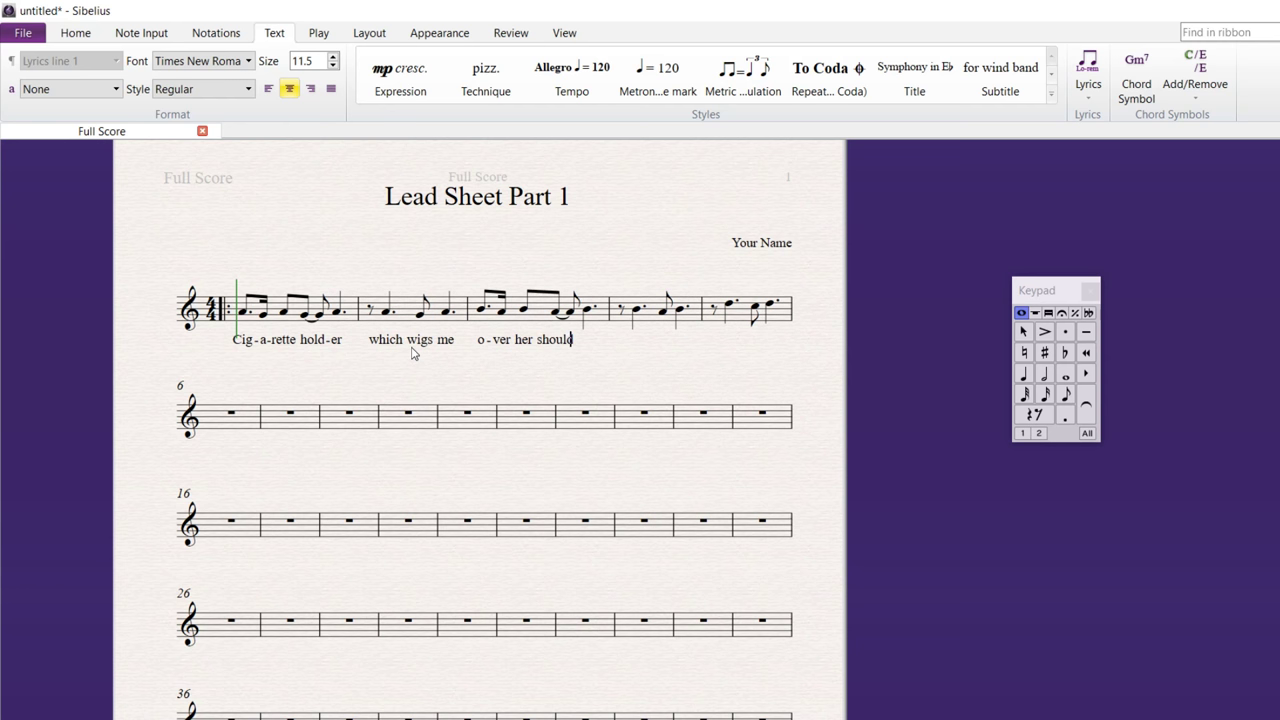
pyautogui.write('-er')
pyautogui.press('space')
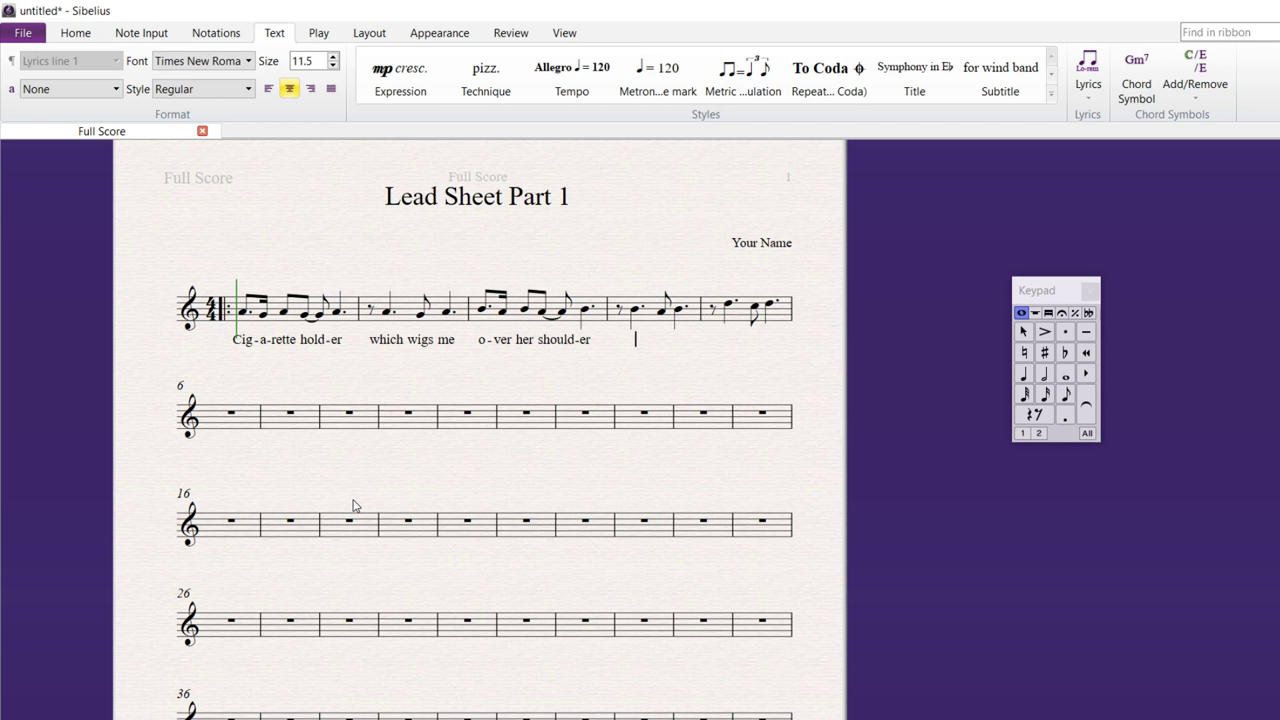
pyautogui.write('she digme')
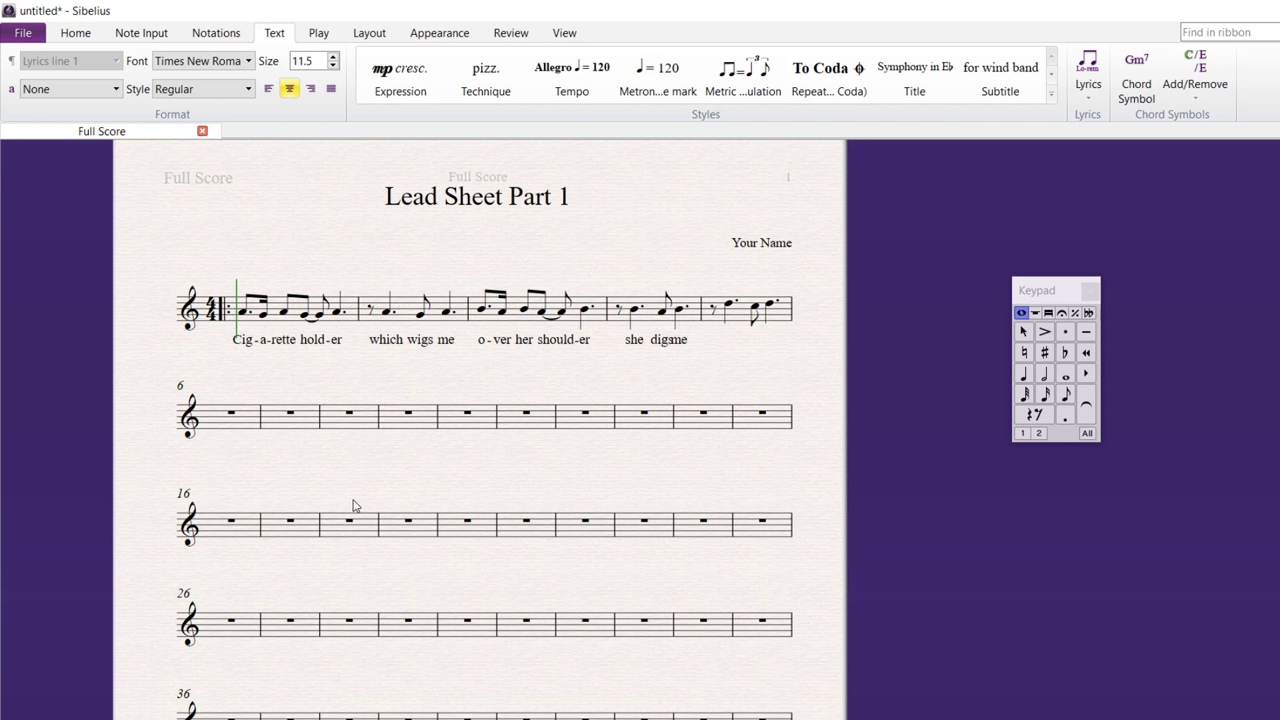
pyautogui.press('space')
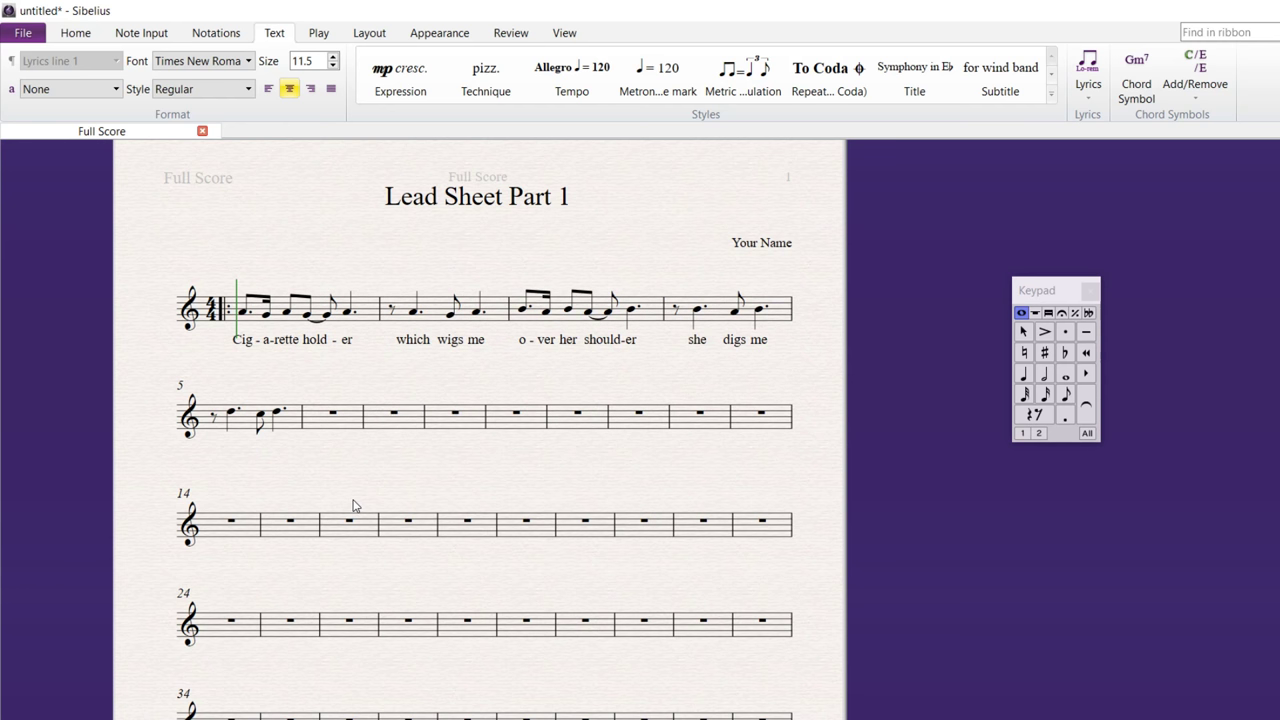
pyautogui.press('Escape')
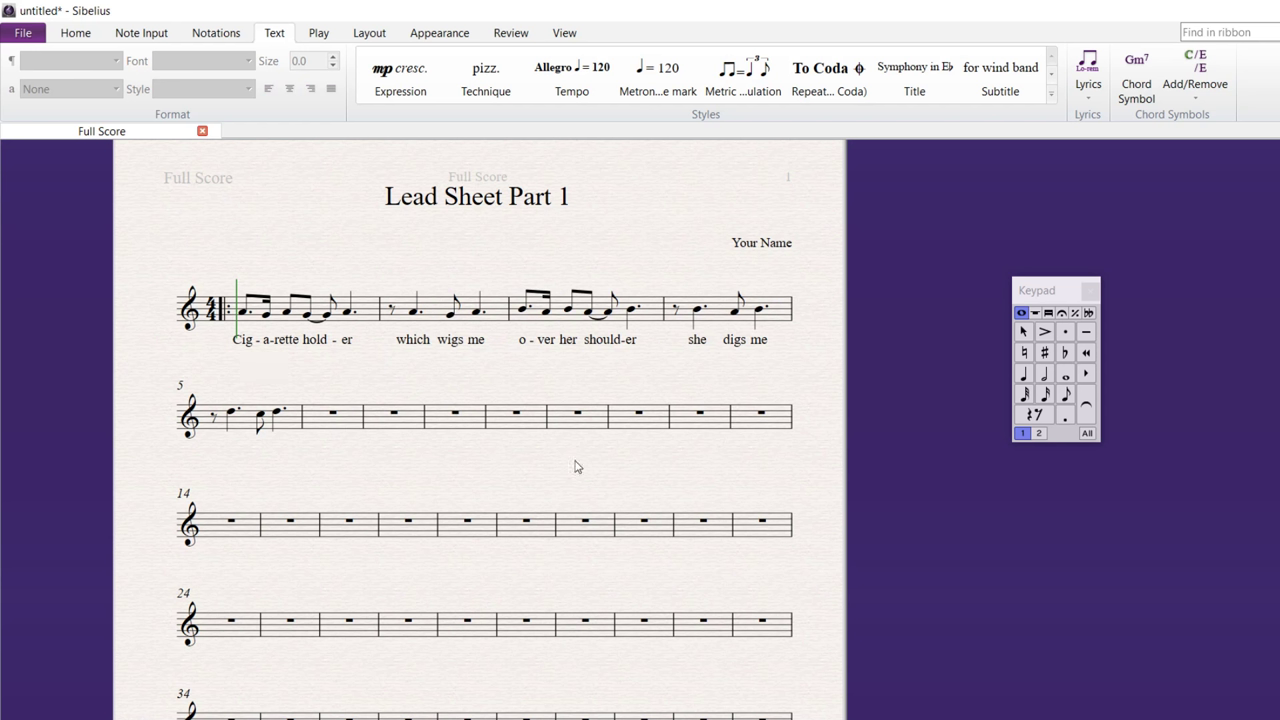
# Enter 'Ba-by shall we _go' as lyrics line 2 under bar 1's notes
pyautogui.click(1089, 97)
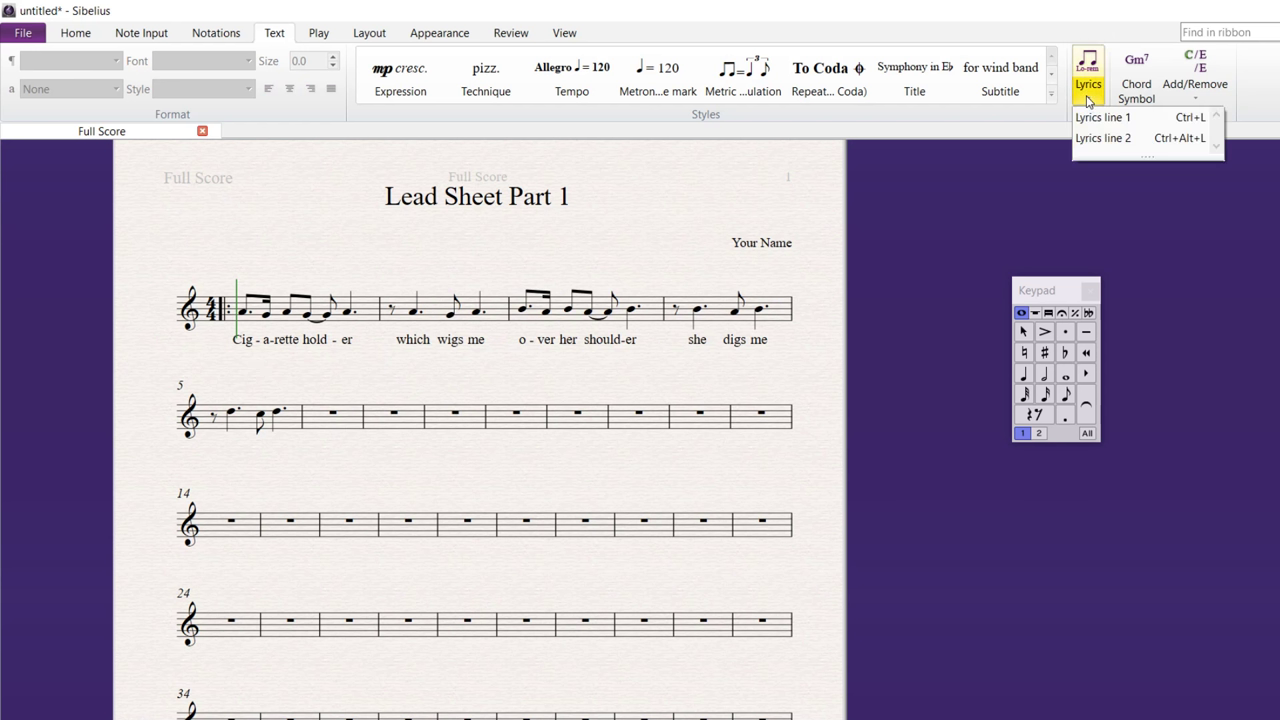
pyautogui.click(1115, 139)
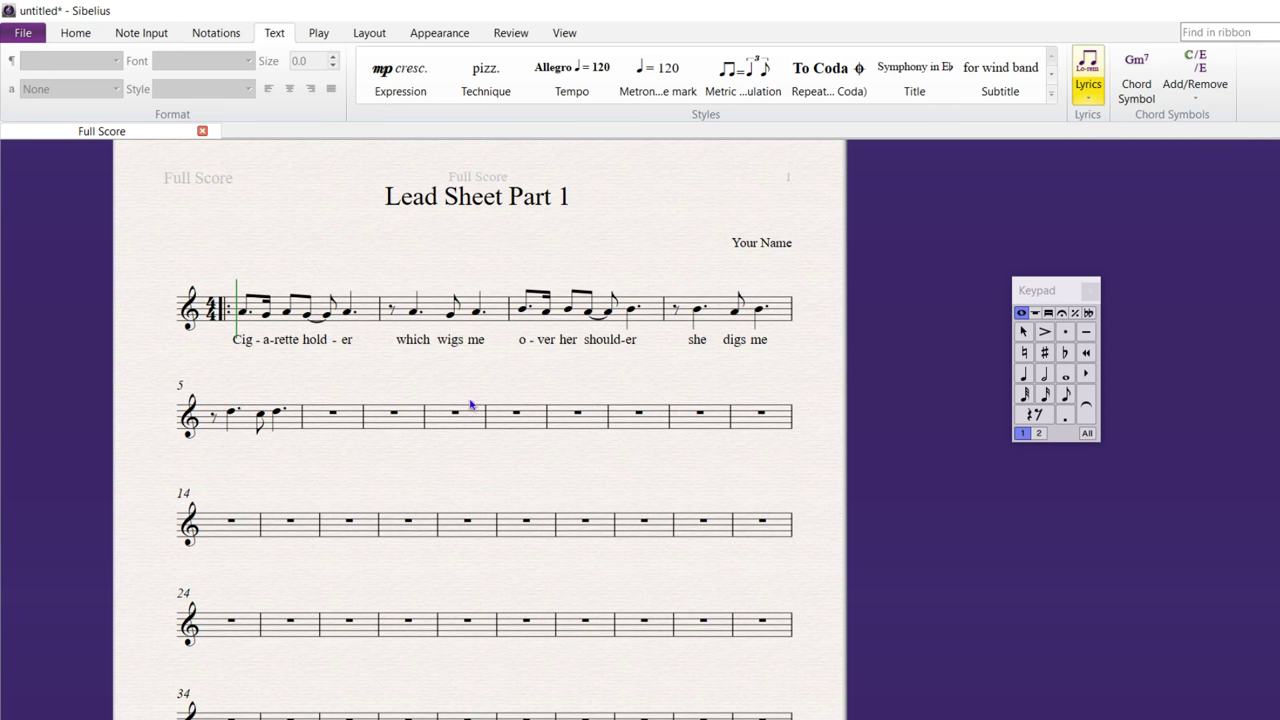
pyautogui.click(240, 358)
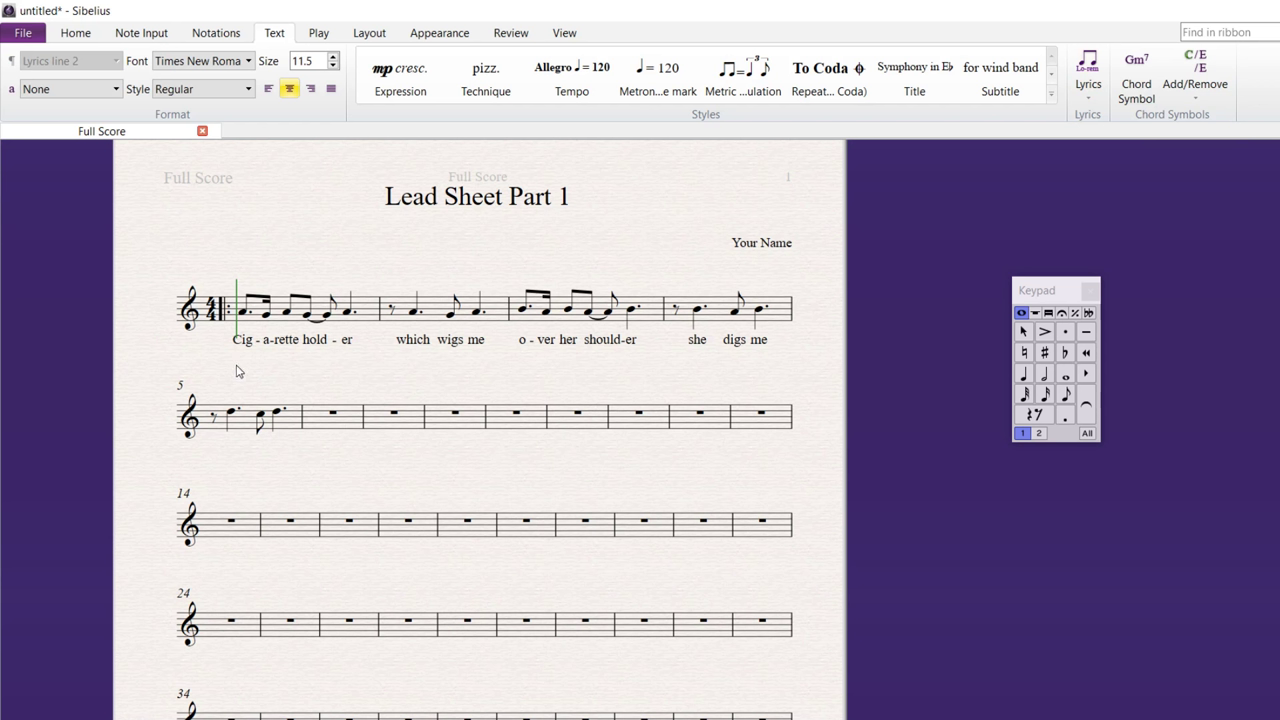
pyautogui.write('Ba-by shall ')
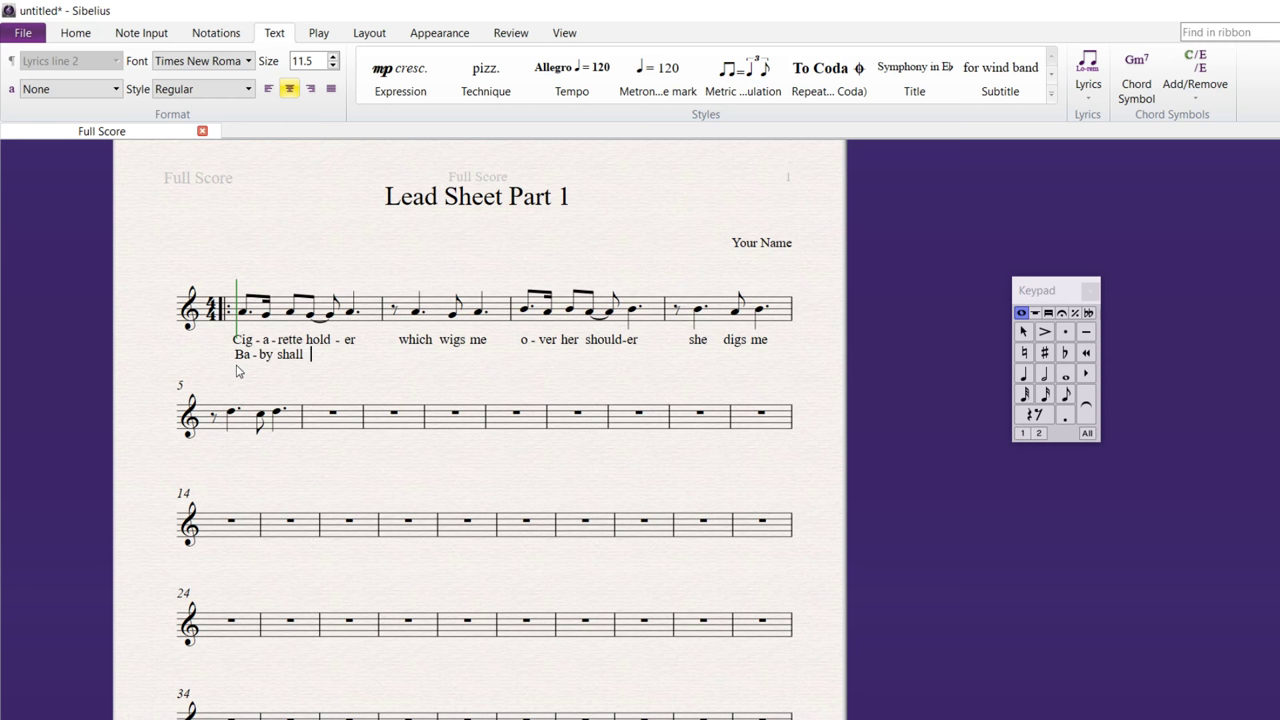
pyautogui.write('we_ _go')
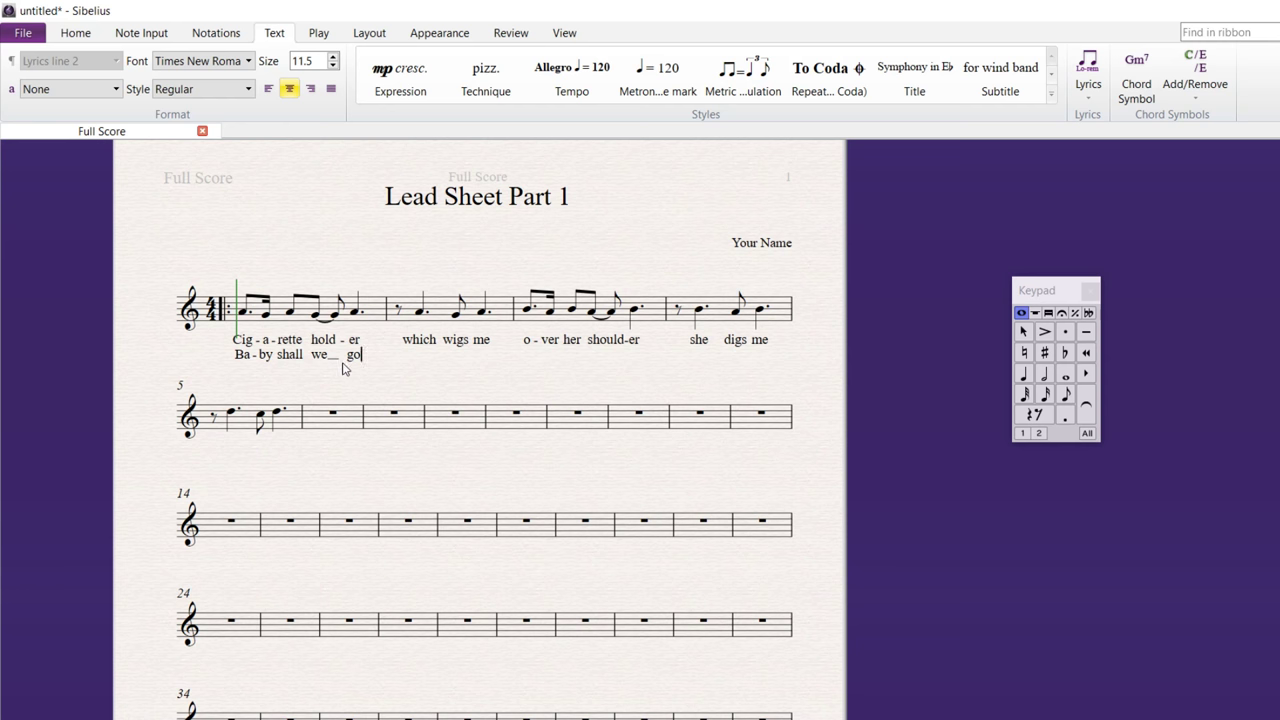
# Stretch the melisma line after 'we' up to 'go' and deselect it
pyautogui.click(340, 362)
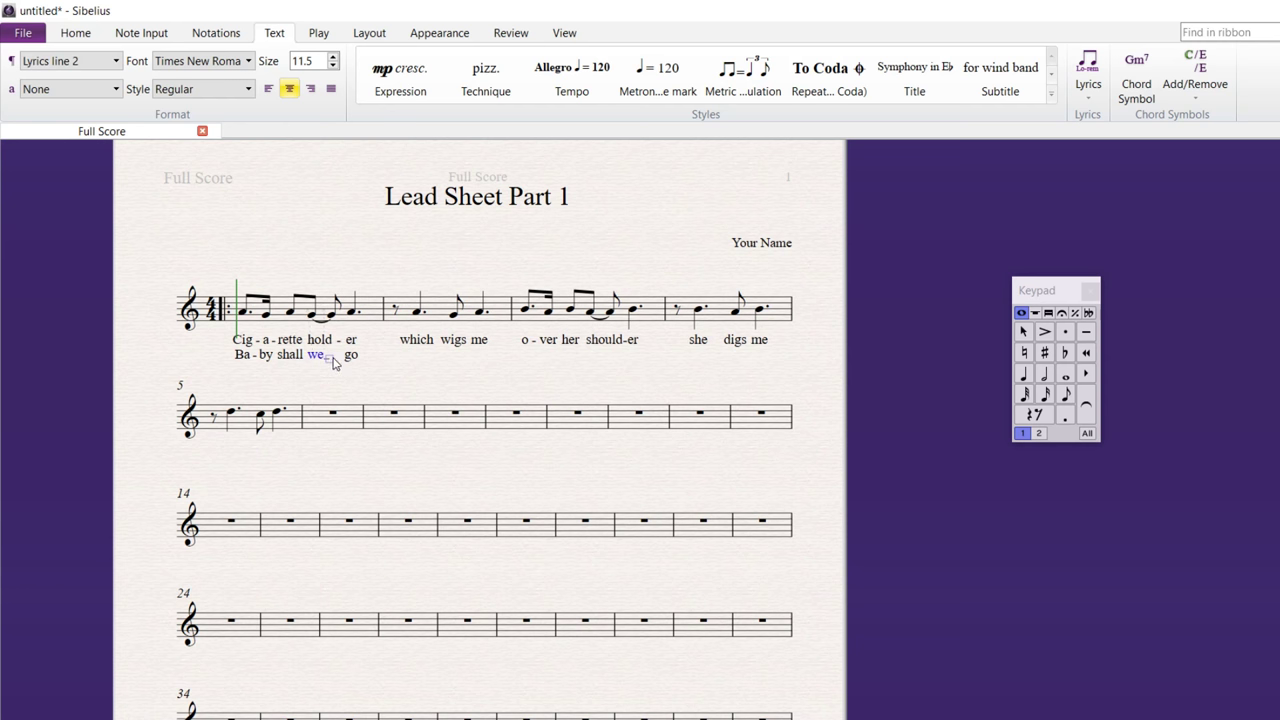
pyautogui.moveTo(335, 364); pyautogui.dragTo(342, 361)
pyautogui.click(423, 386)
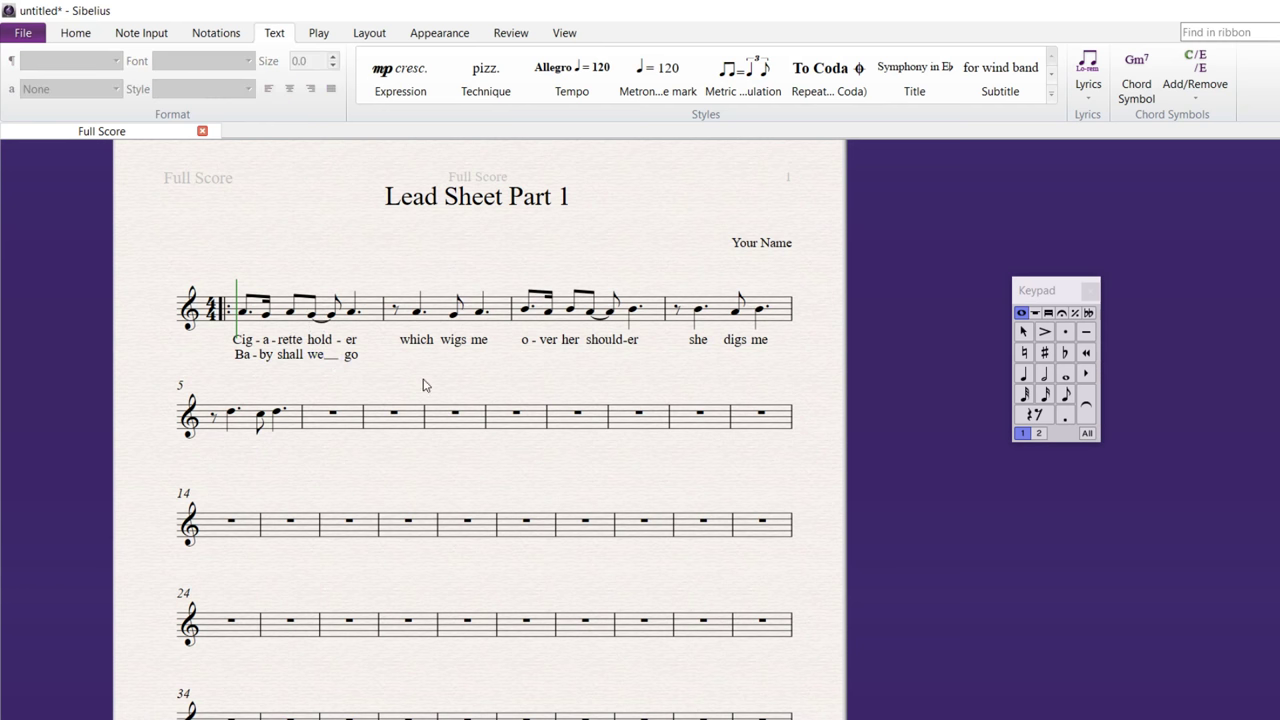
# Continue the second lyric line with 'out skip-pin'' under bar 2
pyautogui.click(243, 355)
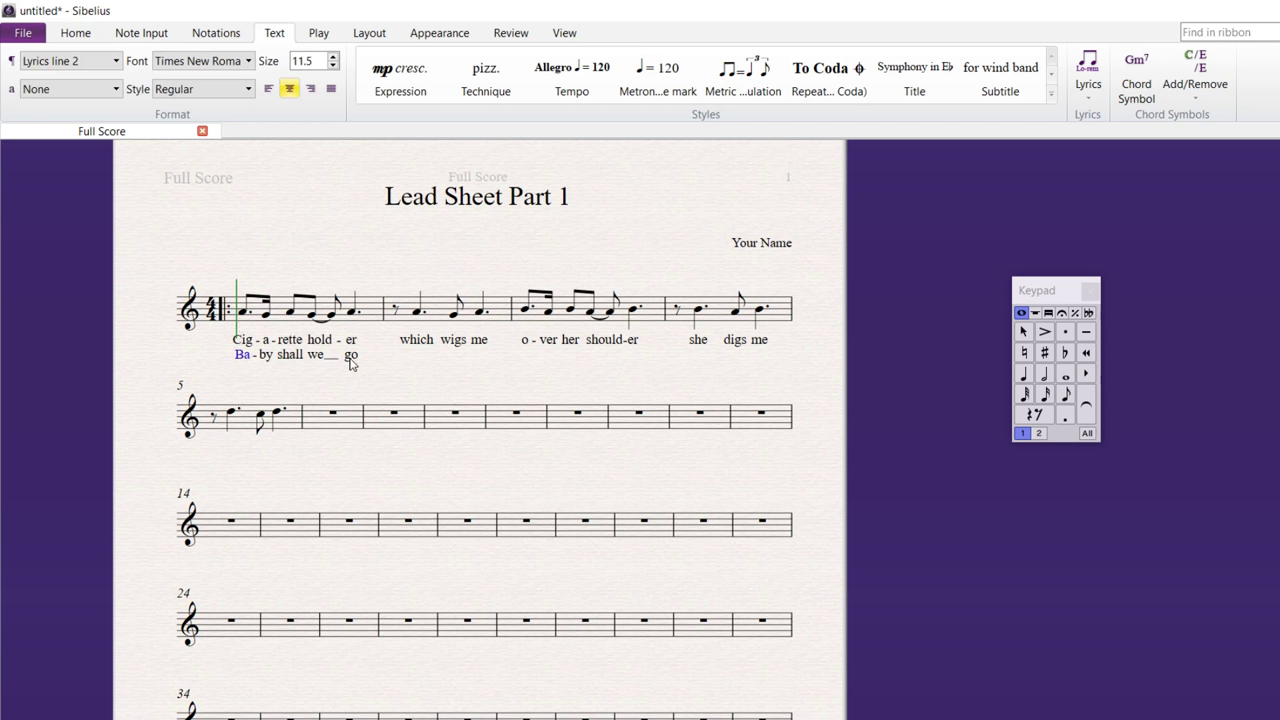
pyautogui.press('Escape')
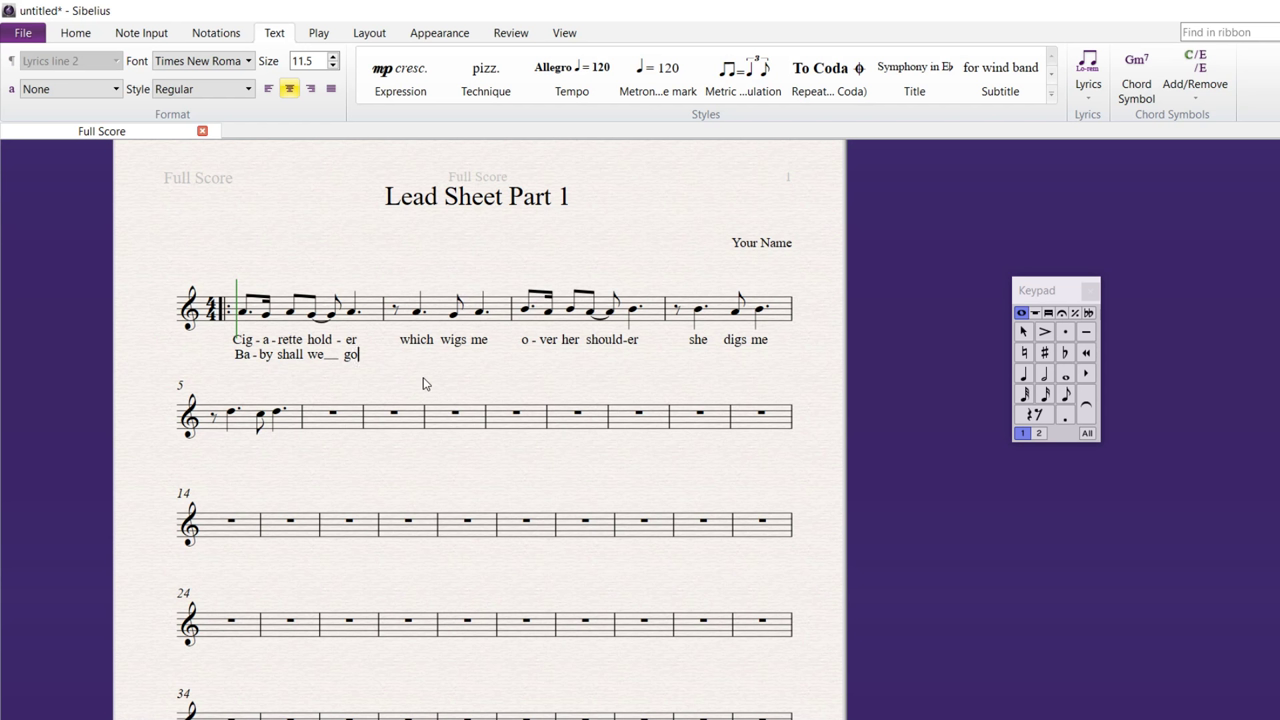
pyautogui.press('space')
pyautogui.write('out')
pyautogui.press('space')
pyautogui.write("skip pin'")
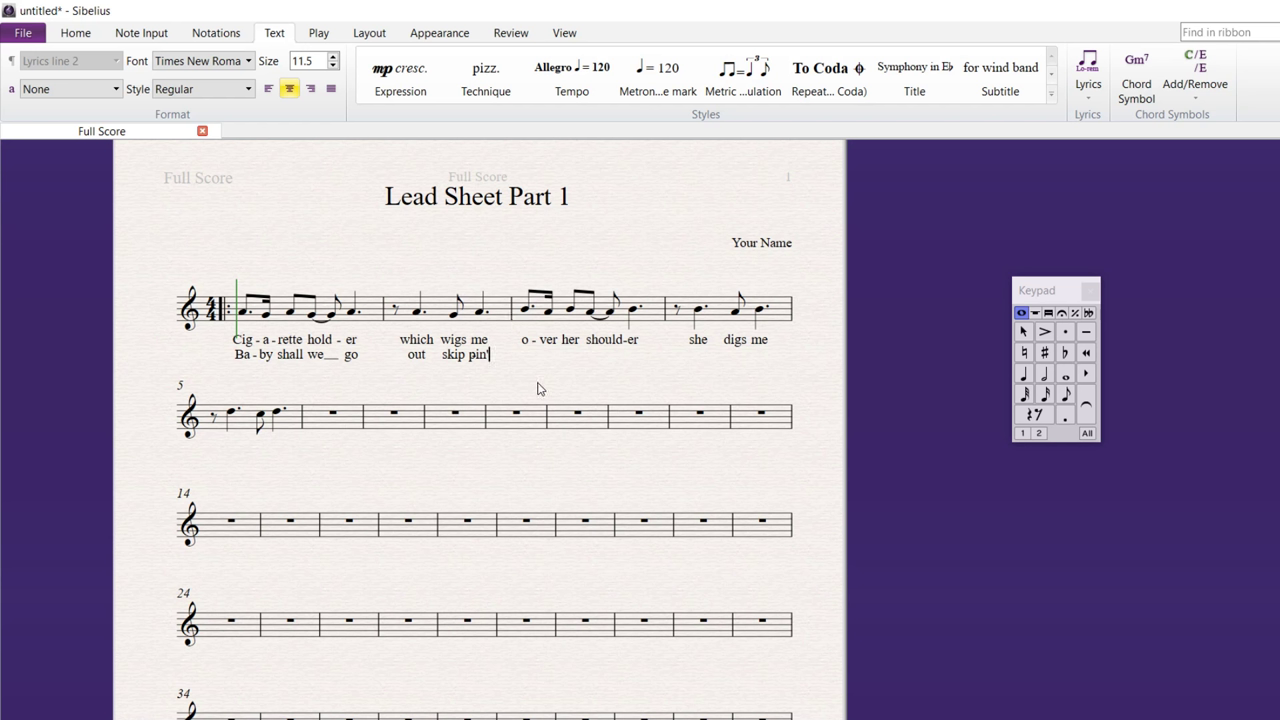
pyautogui.press('Escape')
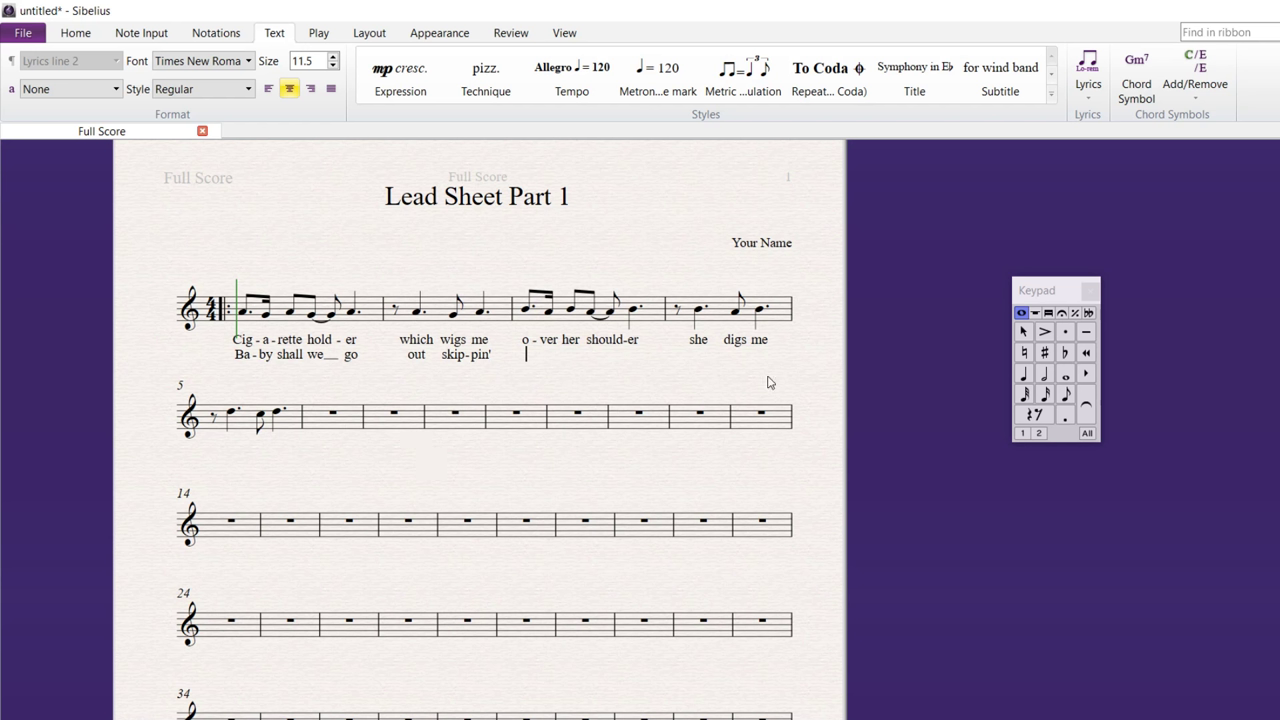
# Correct the apostrophe at the end of 'skip-pin'' on the second lyric line
pyautogui.doubleClick(766, 340)
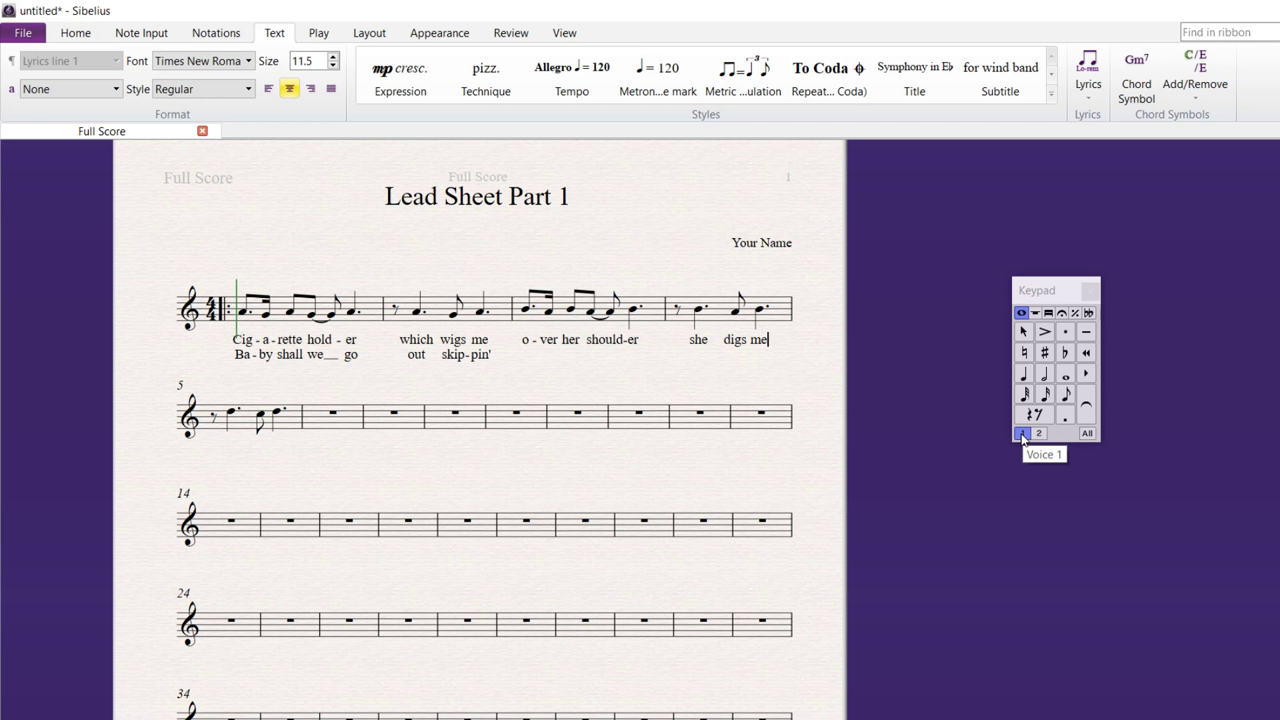
pyautogui.doubleClick(486, 358)
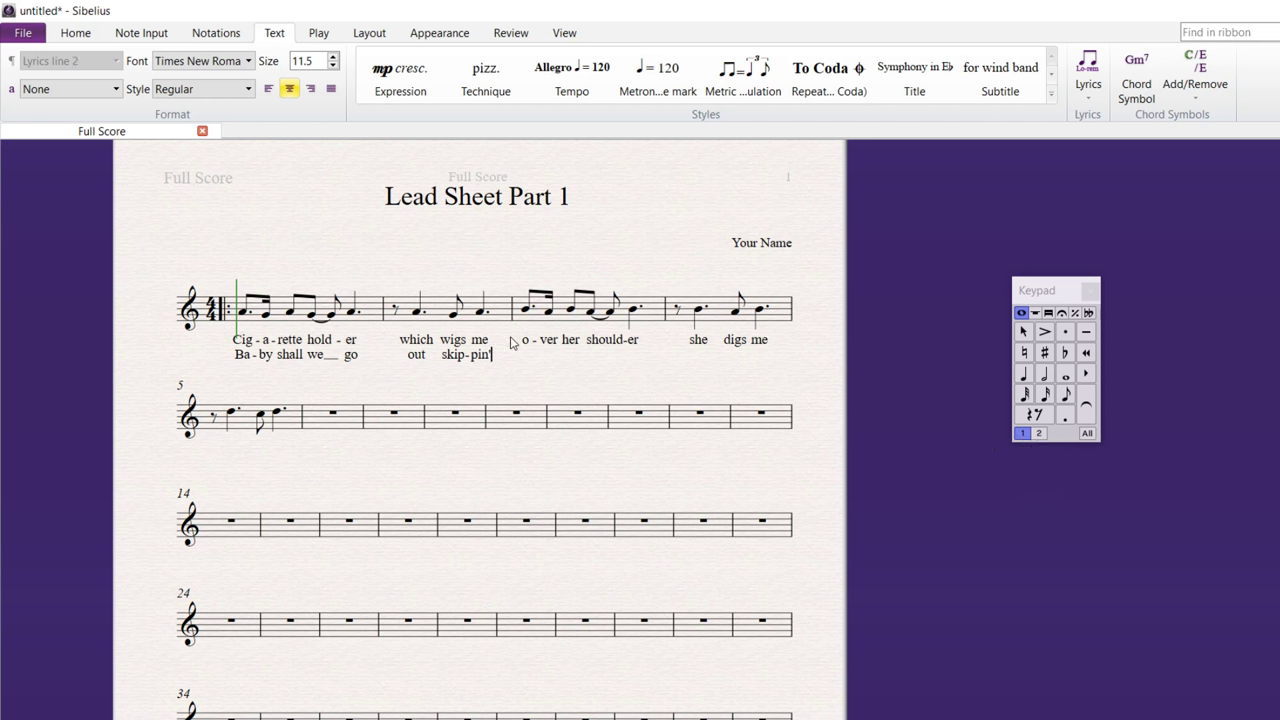
pyautogui.press('BackSpace')
pyautogui.write("'")
pyautogui.write("'")
pyautogui.press('Escape')
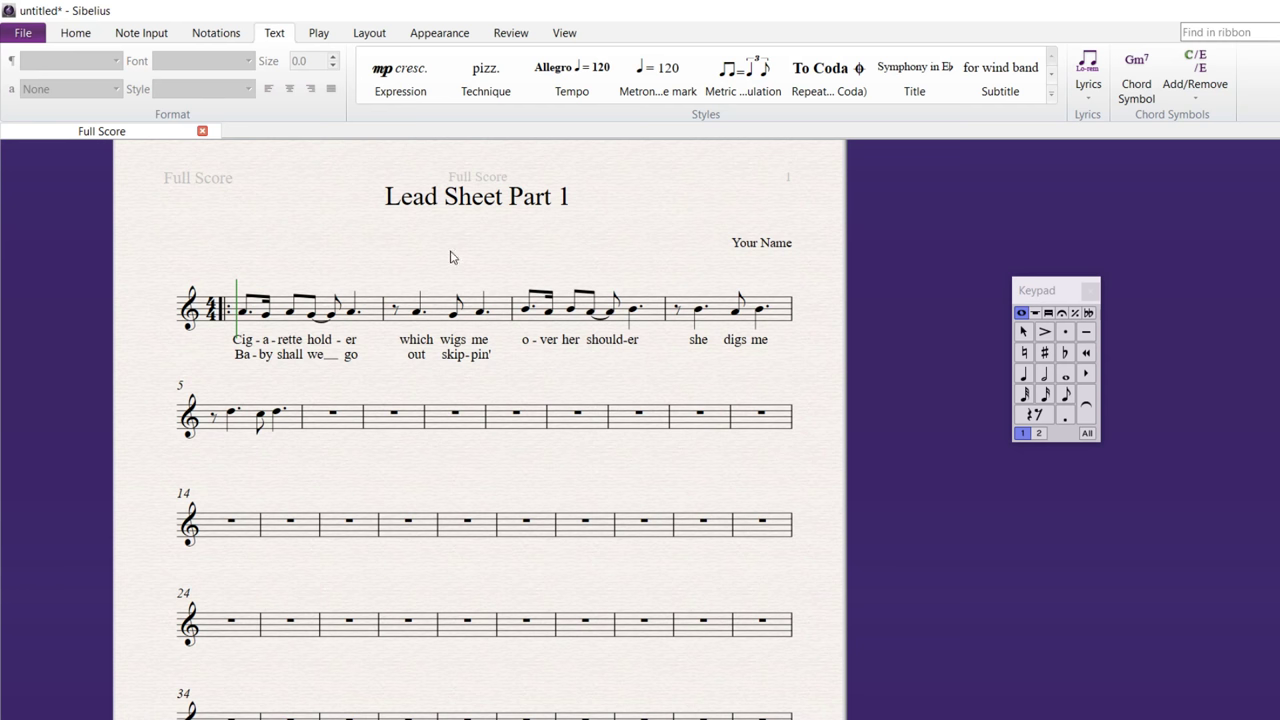
# Add chord symbols Dm7, G7, Dm7, G7 above the opening melody notes
pyautogui.click(1146, 69)
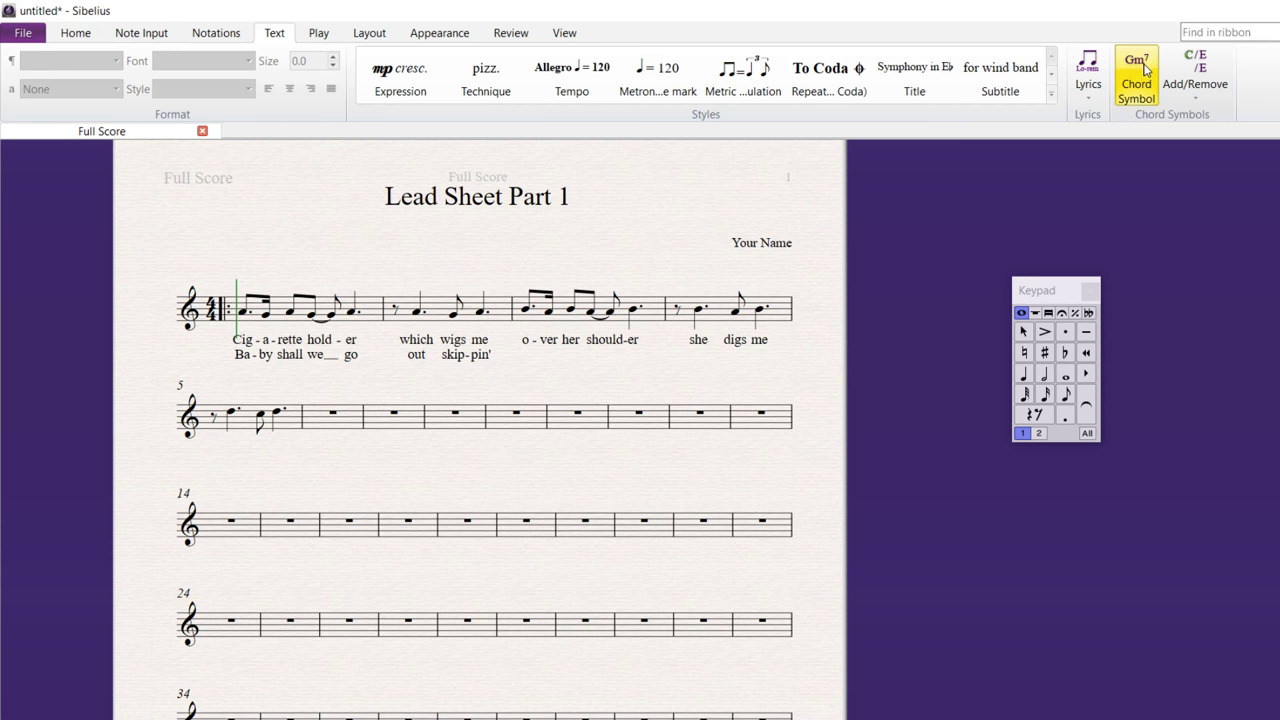
pyautogui.click(242, 282)
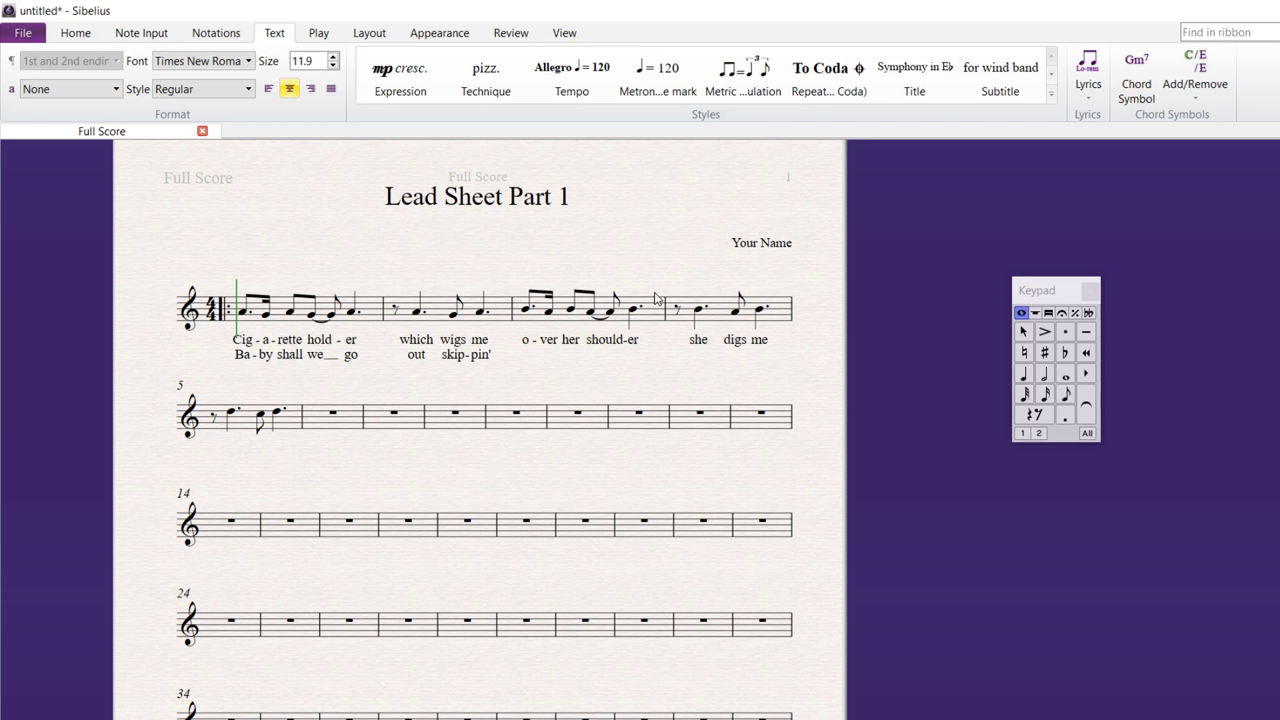
pyautogui.write('Dm7')
pyautogui.press('space')
pyautogui.press('space')
pyautogui.press('space')
pyautogui.write('G7')
pyautogui.press('space')
# Continue the chord symbols with Em7, A7, Em7, A7 through bar 4
pyautogui.press('space')
pyautogui.write('Dm7')
pyautogui.press('space')
pyautogui.press('space')
pyautogui.press('space')
pyautogui.write('G7')
pyautogui.press('space')
pyautogui.write('Em7')
pyautogui.press('space')
pyautogui.press('space')
pyautogui.press('space')
pyautogui.press('space')
pyautogui.write('A7')
pyautogui.press('space')
pyautogui.write('Em7')
pyautogui.press('space')
pyautogui.press('space')
pyautogui.write('A7')
pyautogui.press('space')
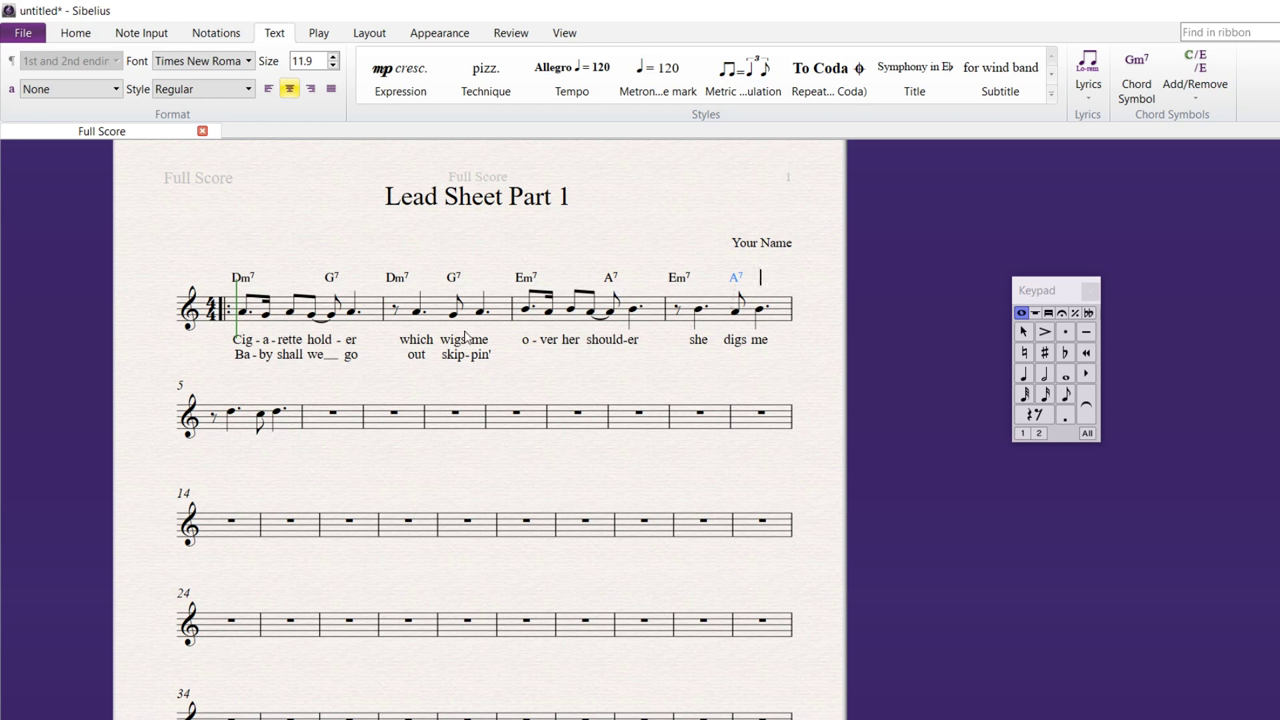
# After 'skip-pin'', add 'care-ful a-mi-go, you're flip-pin'' to lyric line 2 under bars 3–4
pyautogui.doubleClick(490, 355)
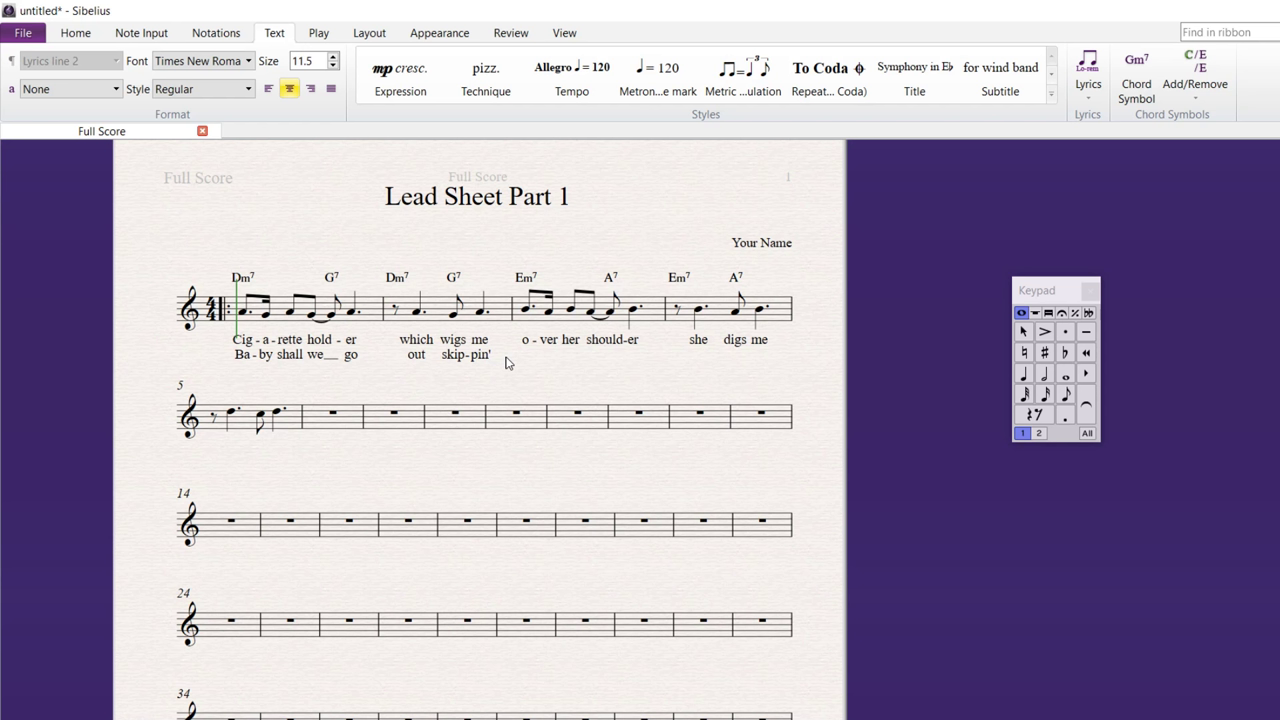
pyautogui.press('space')
pyautogui.write('care')
pyautogui.write('-ful')
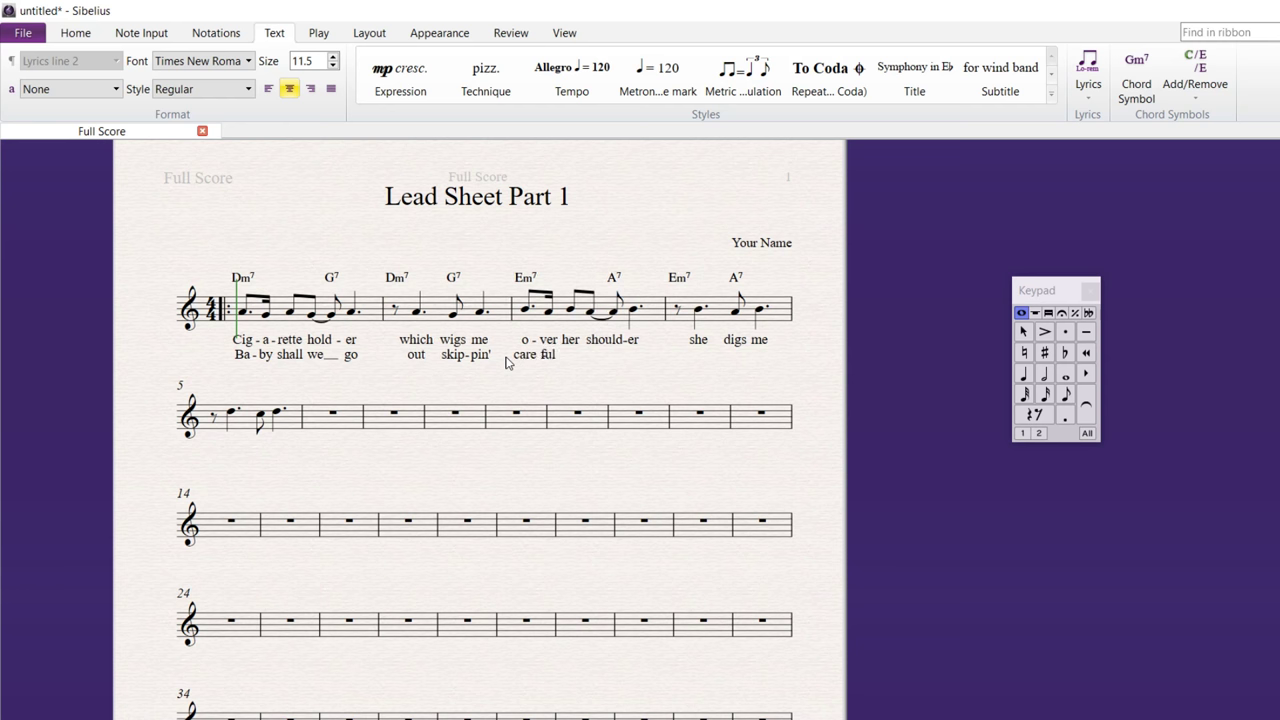
pyautogui.write(' a -')
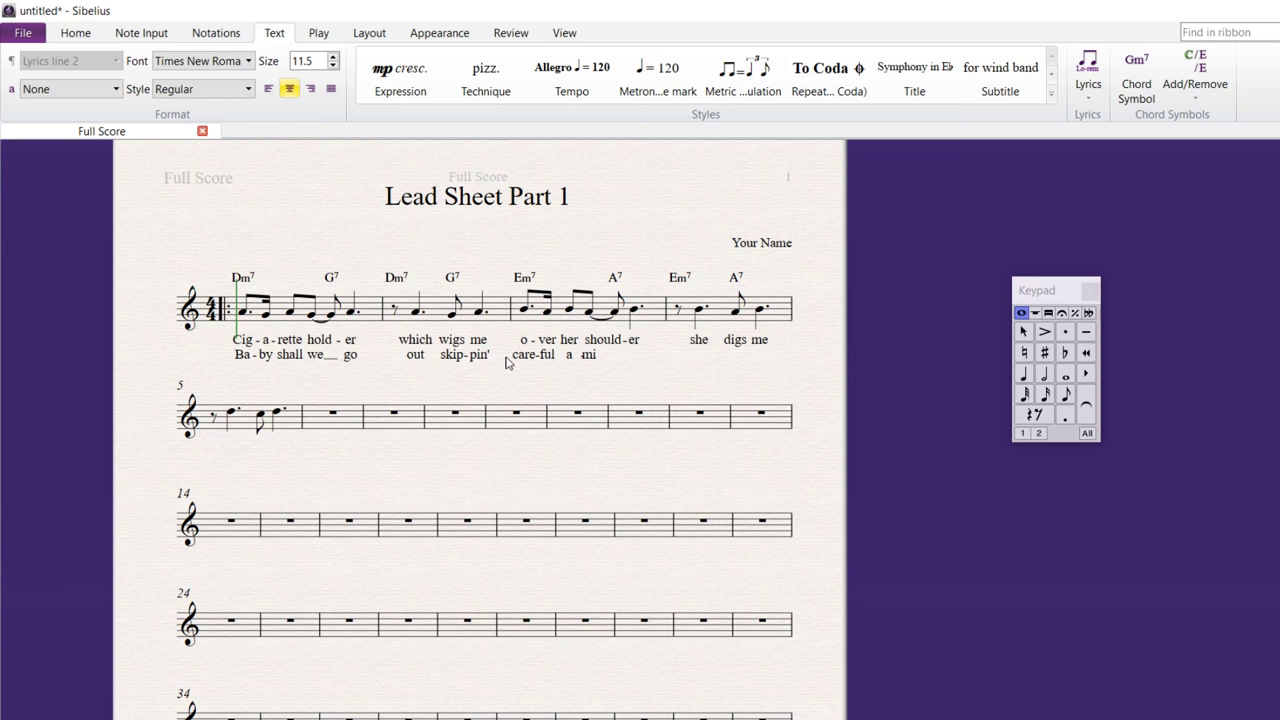
pyautogui.write('mi-')
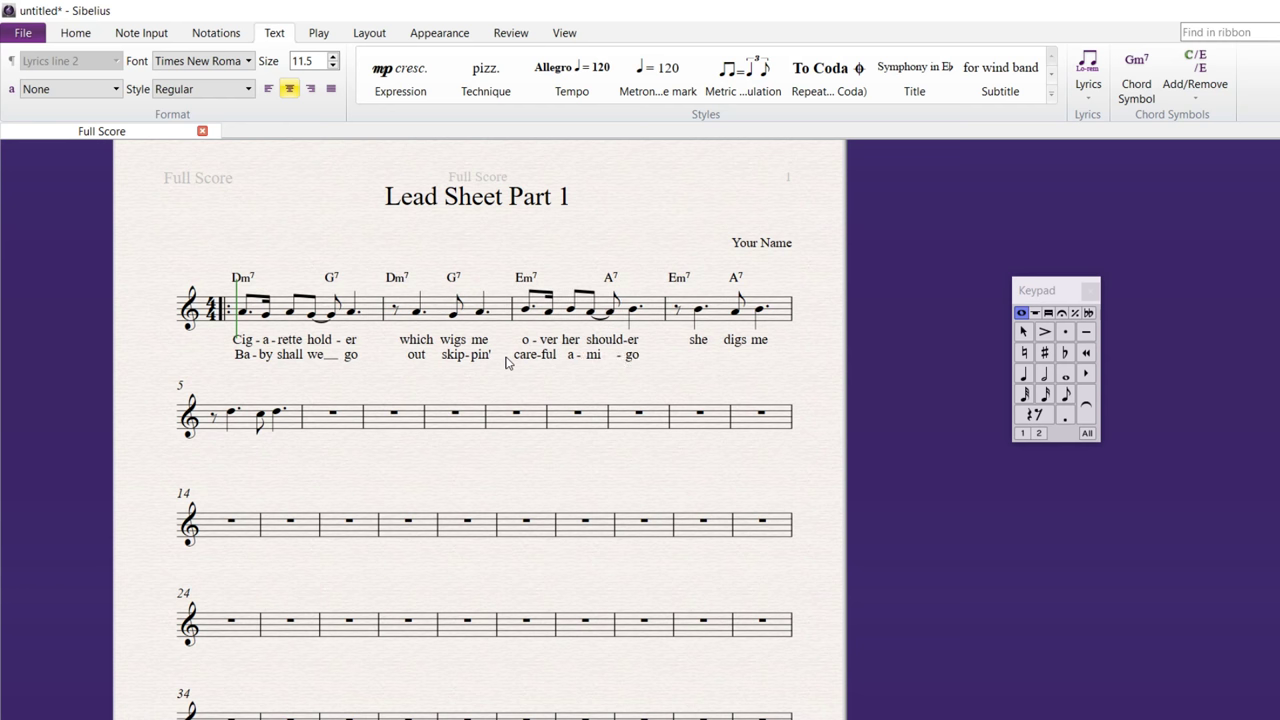
pyautogui.write("go, you'reflip-pin'")
pyautogui.press('Escape')
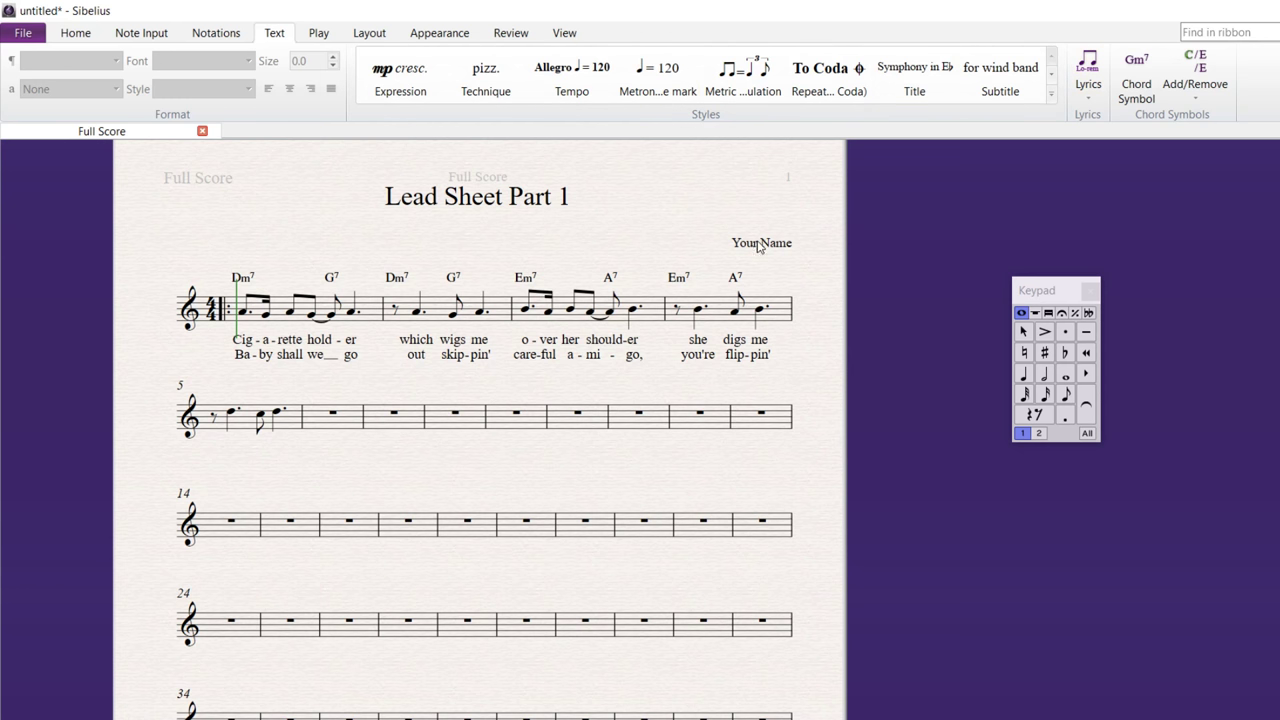
# Browse the Text Styles gallery, then the Play, Layout, Appearance, Review and View command tabs
pyautogui.click(1050, 93)
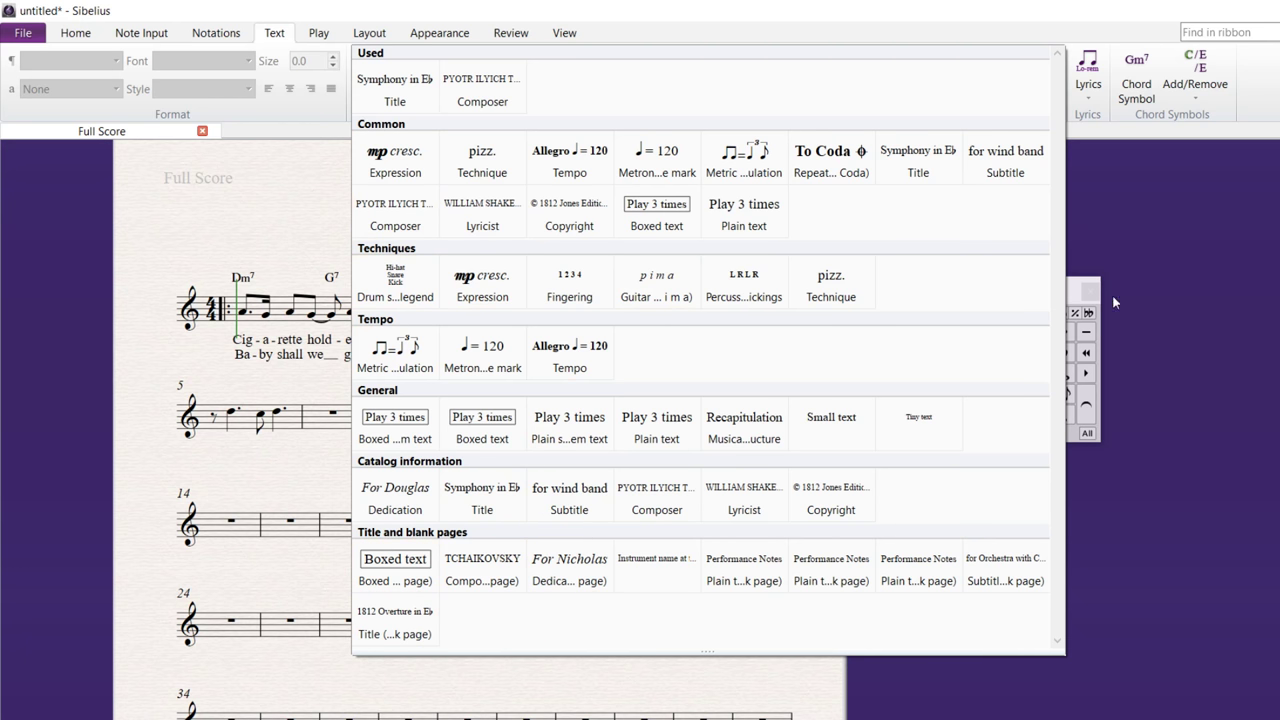
pyautogui.click(1233, 183)
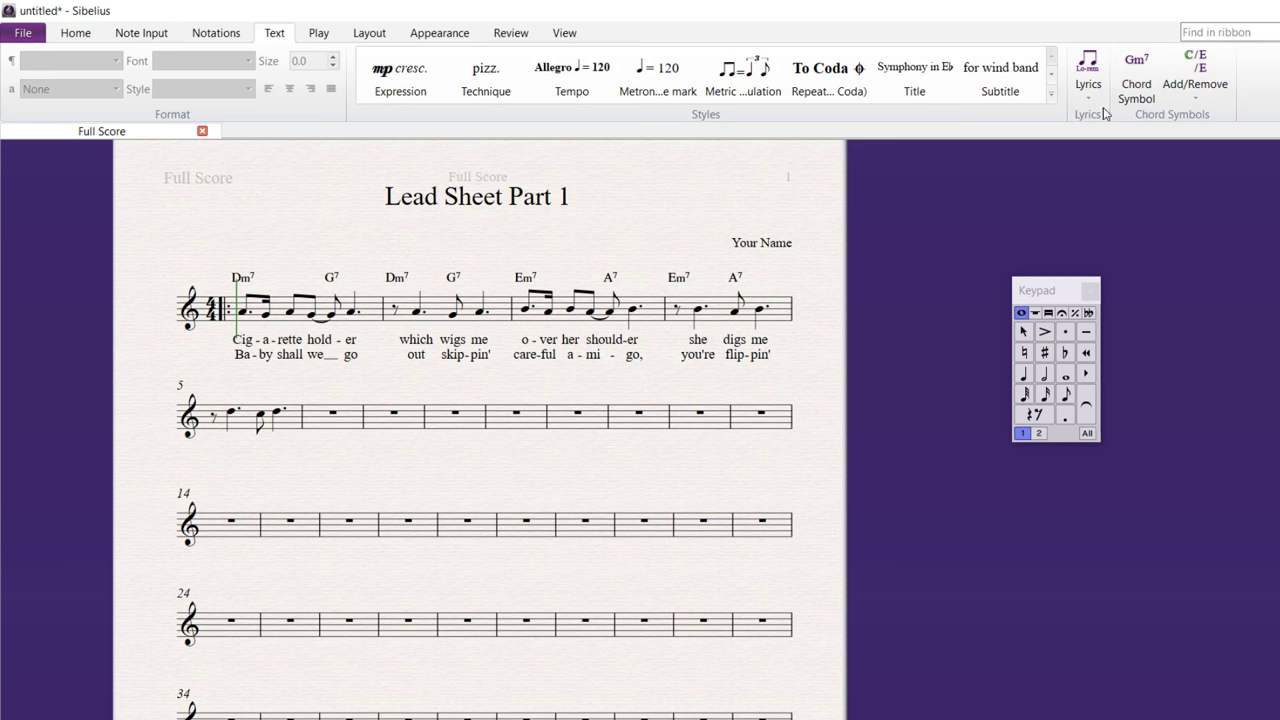
pyautogui.click(319, 36)
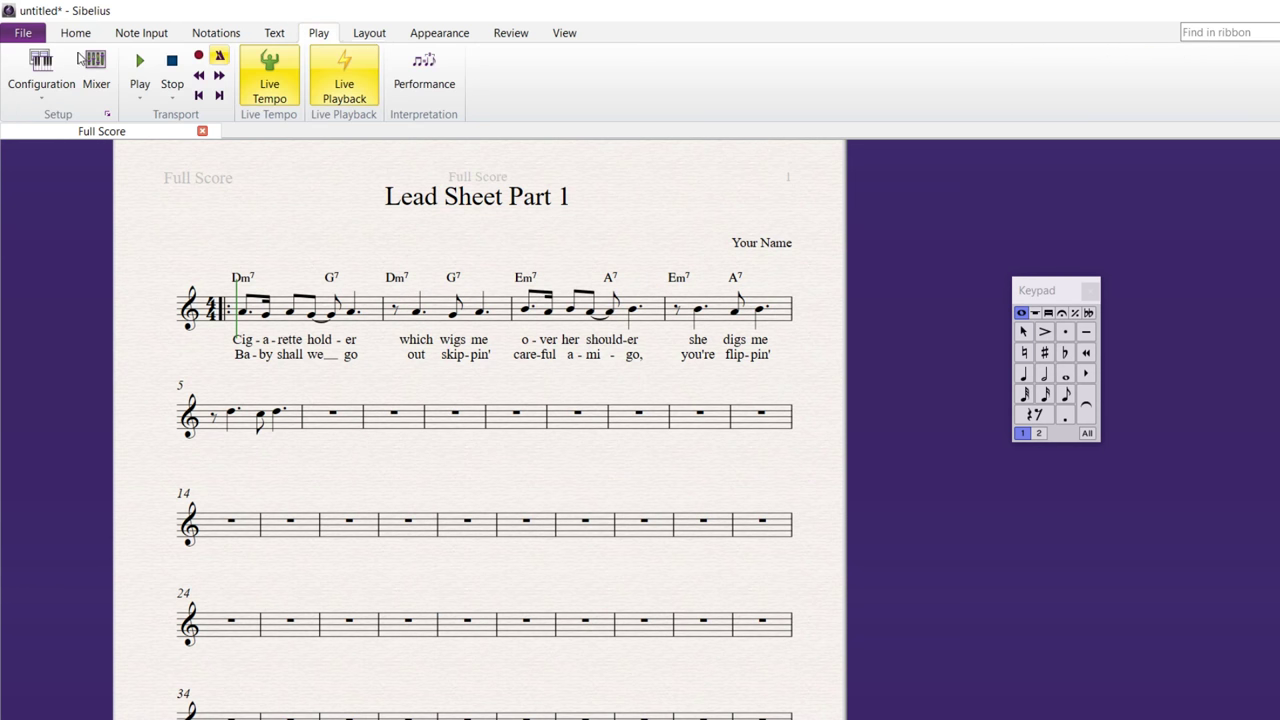
pyautogui.click(369, 35)
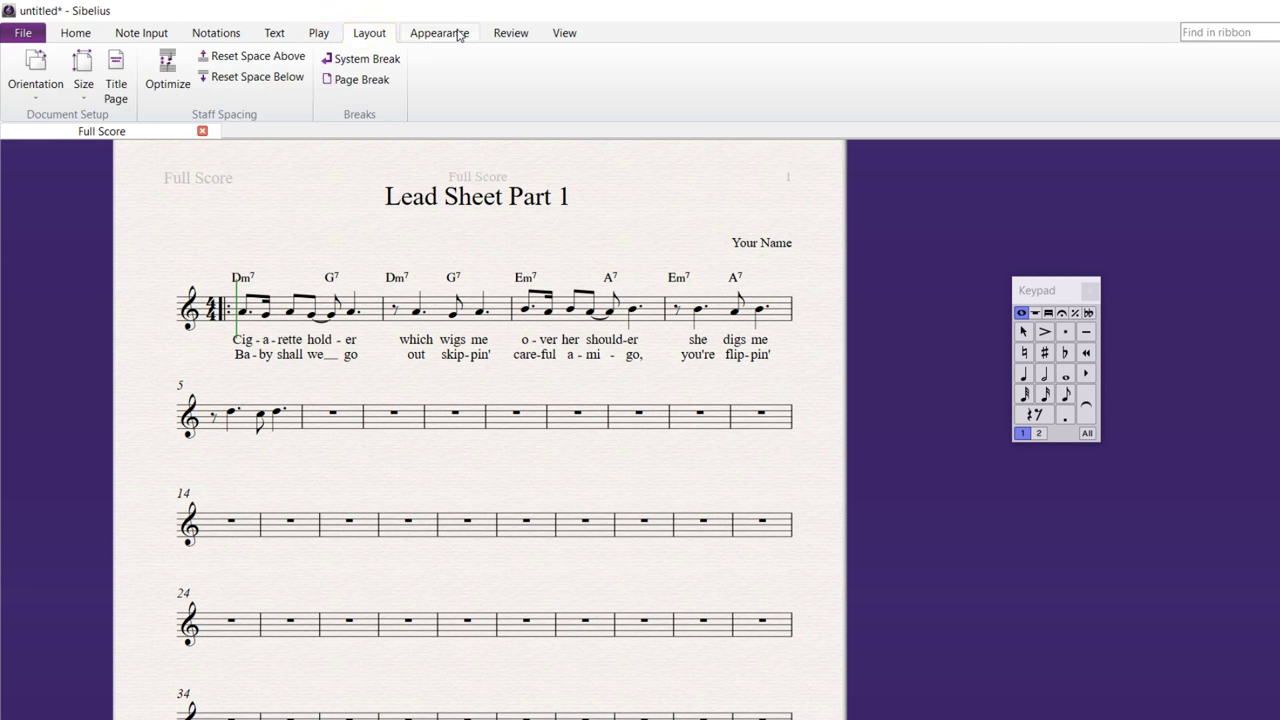
pyautogui.click(445, 38)
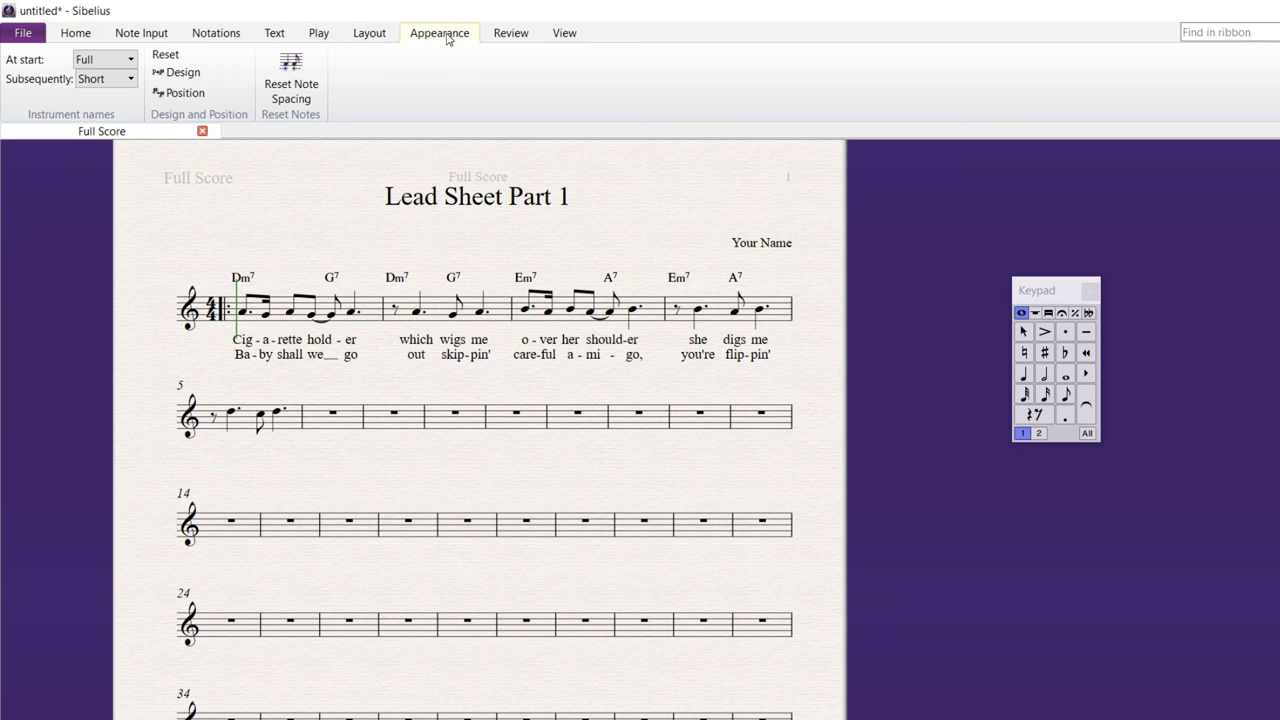
pyautogui.click(512, 35)
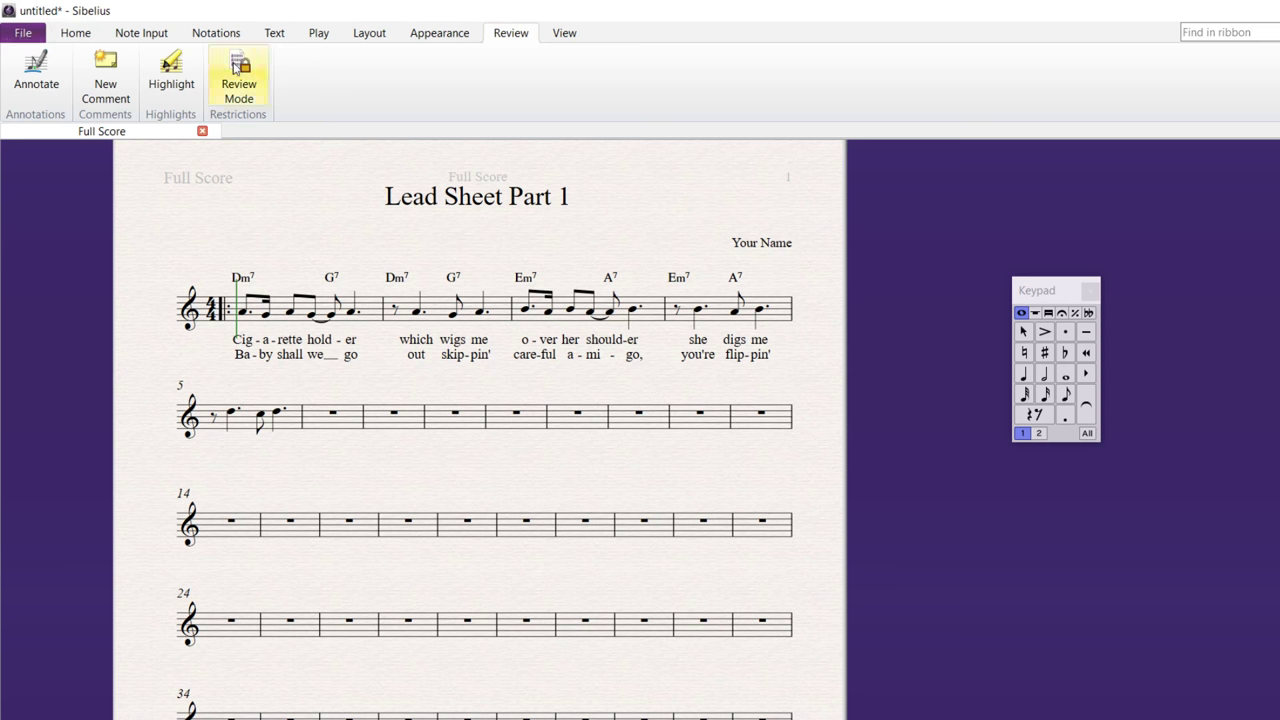
pyautogui.click(567, 33)
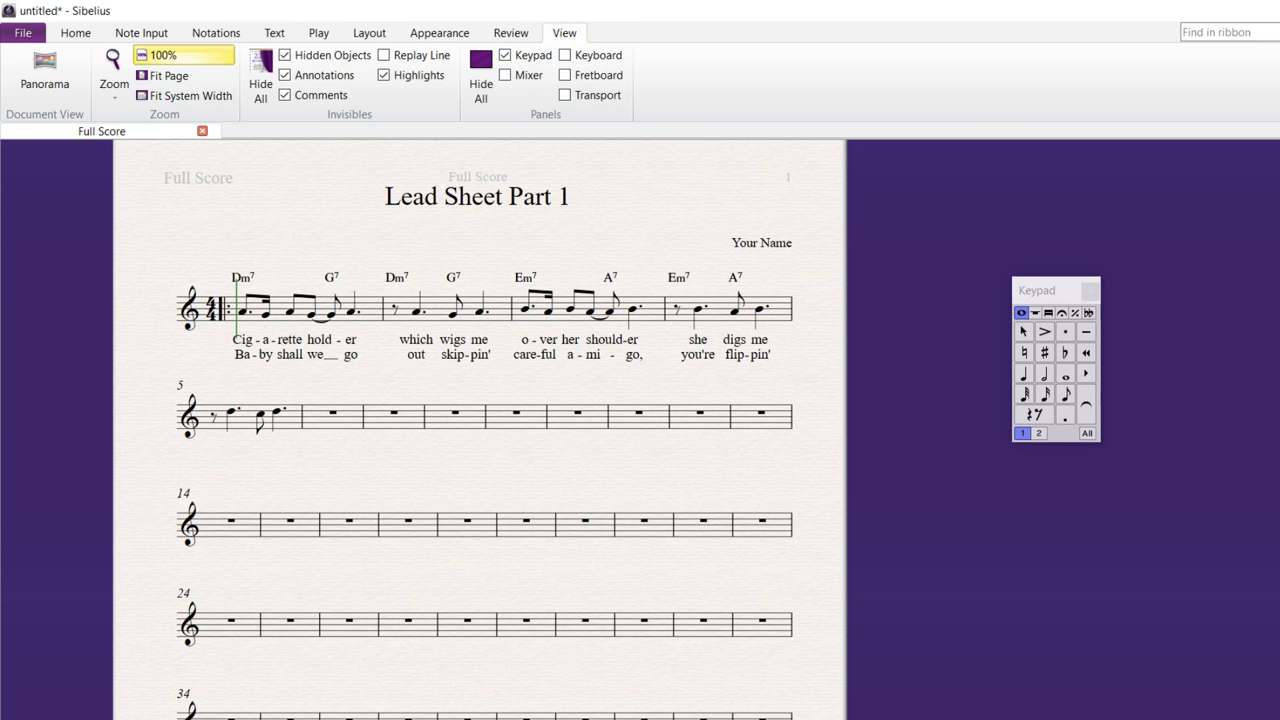
# Zoom in and bring the page title into view, then return to the Note Input and Home commands
pyautogui.press('Return')
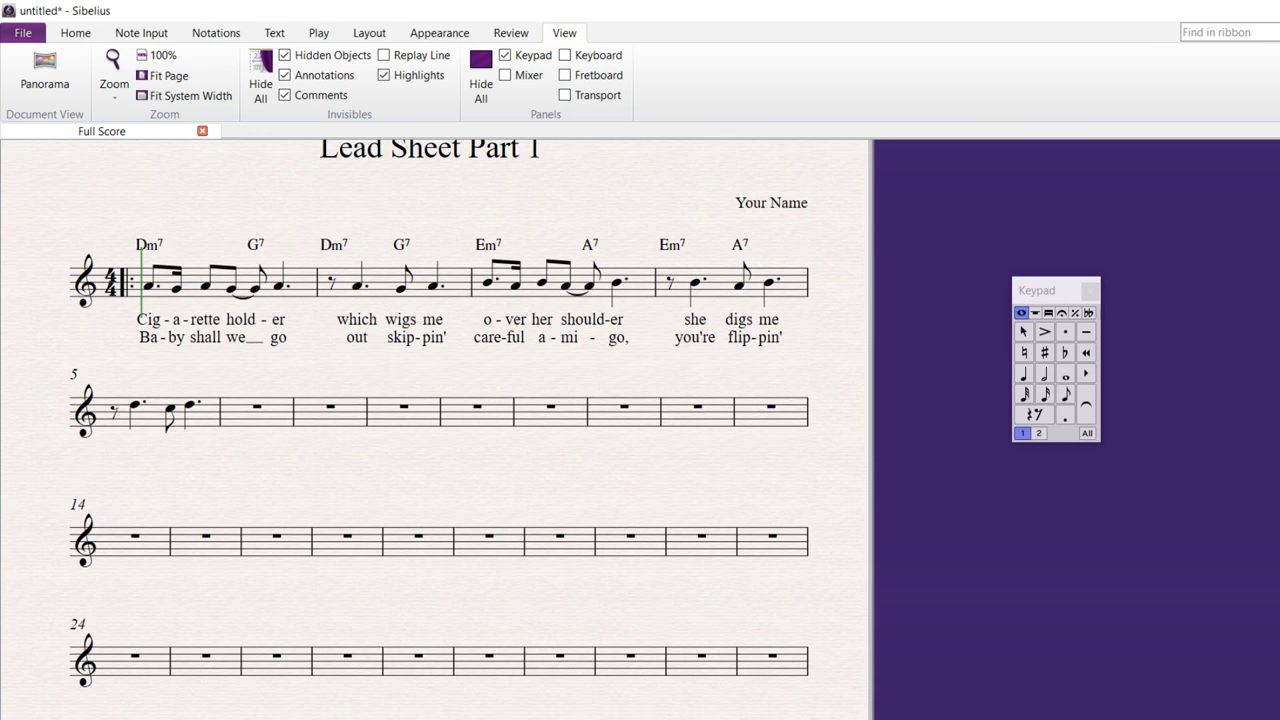
pyautogui.moveTo(612, 176); pyautogui.dragTo(697, 273)
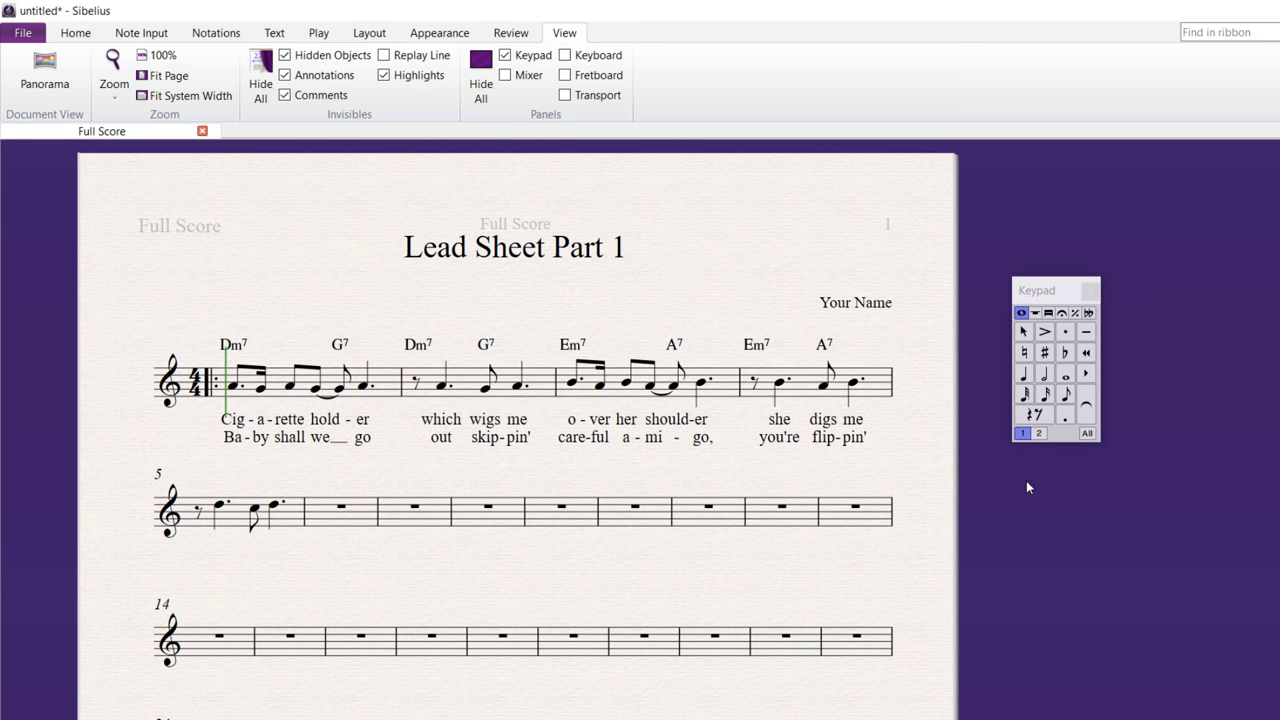
pyautogui.click(154, 34)
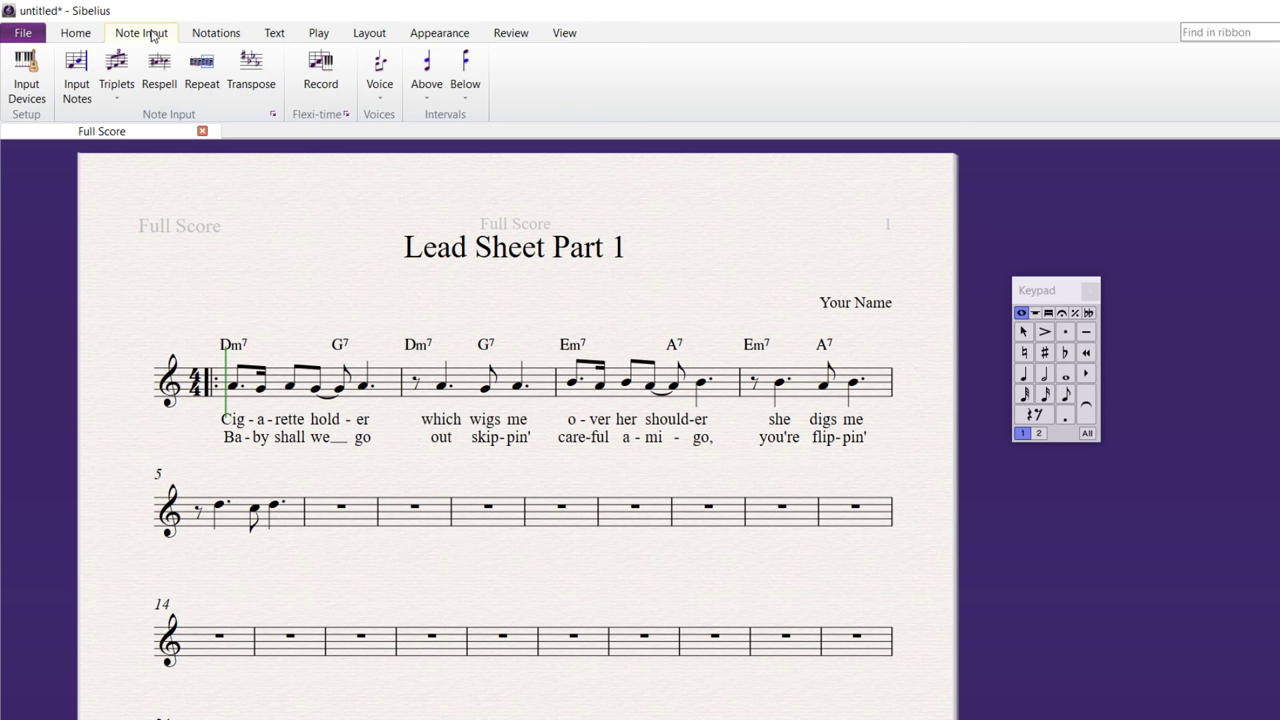
pyautogui.click(74, 38)
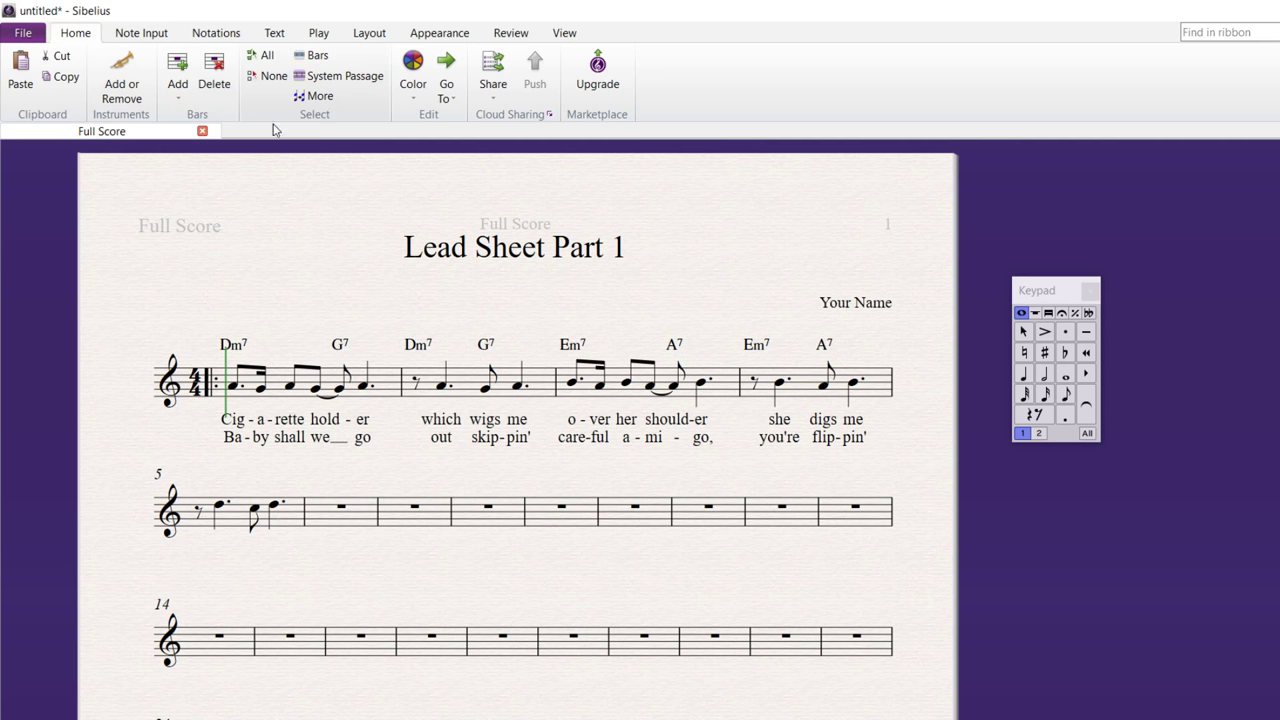
pyautogui.click(24, 33)
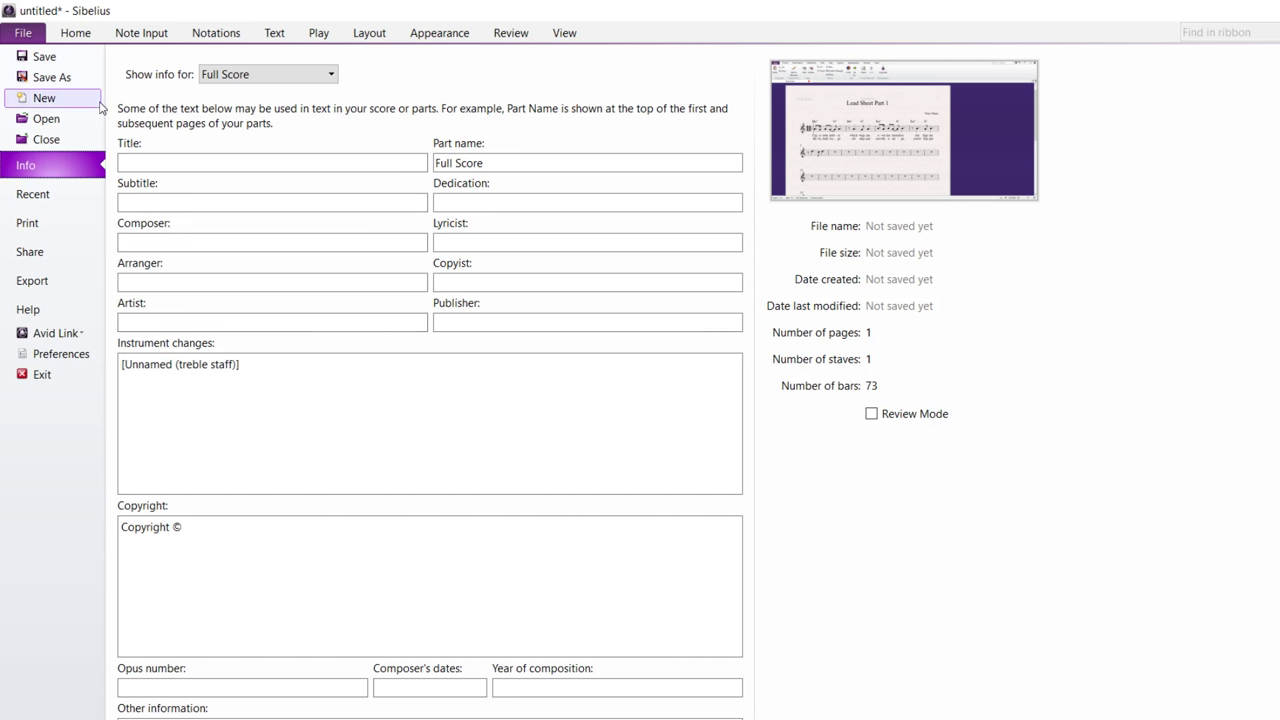
pyautogui.click(41, 58)
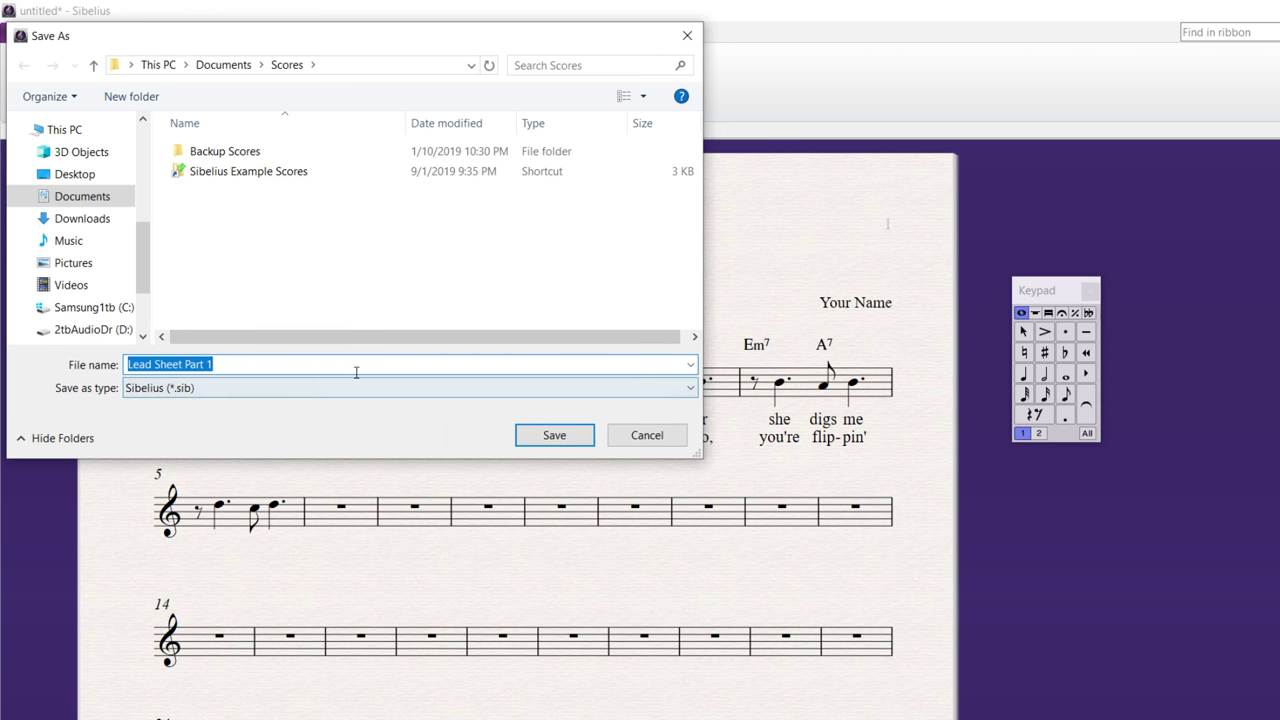
pyautogui.click(655, 440)
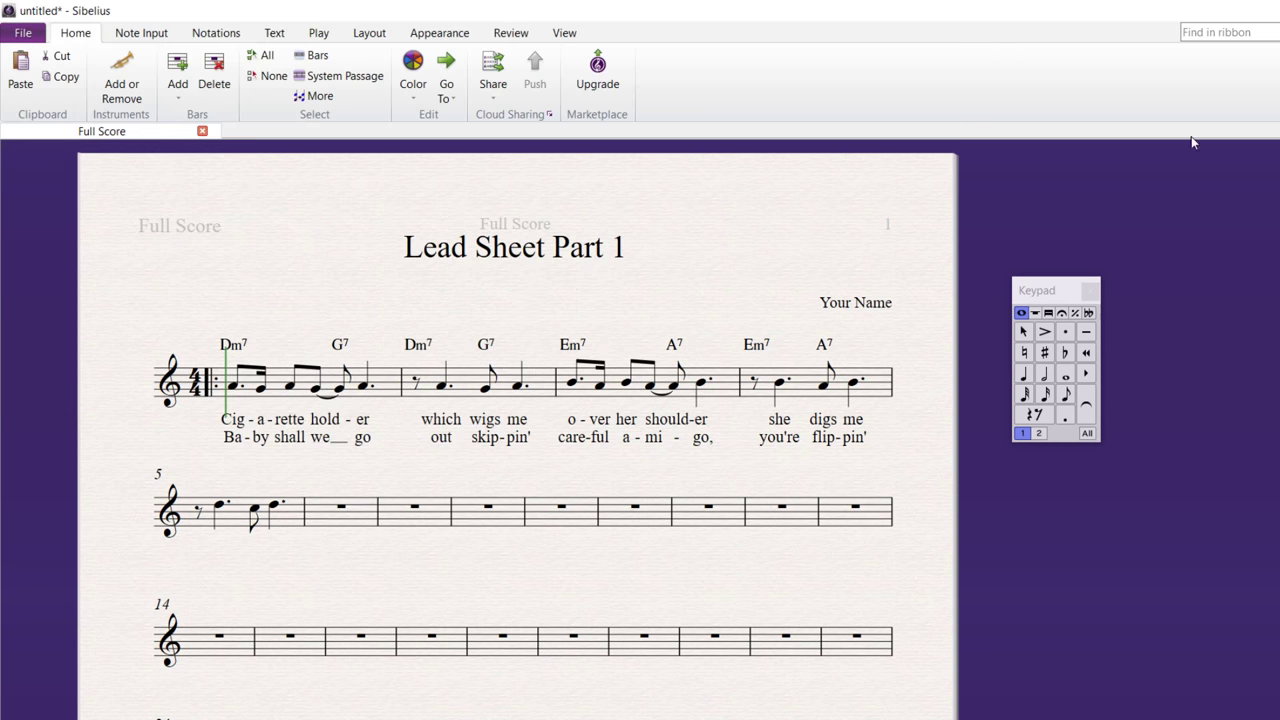